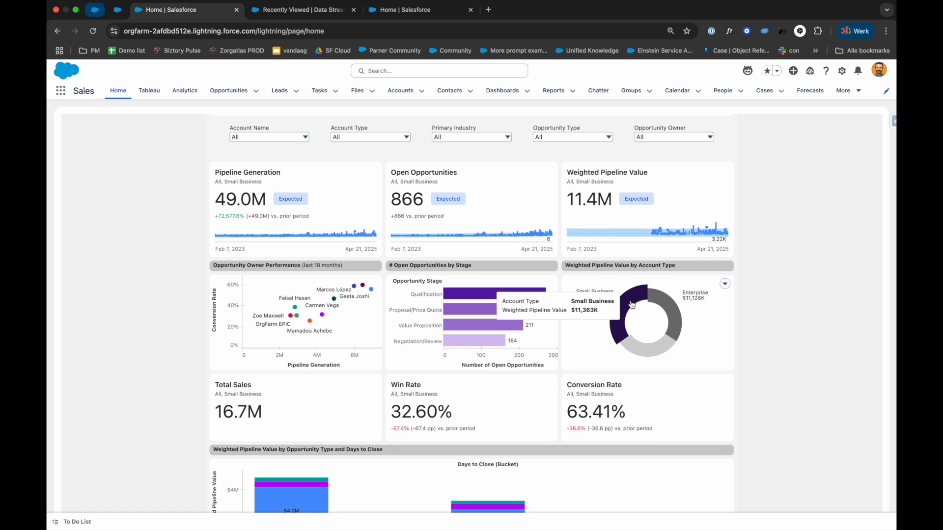
Step: Filter the dashboard by account name to Academic Academy School and Academic Center
{"action": "left_click", "coordinate": [294, 140]}
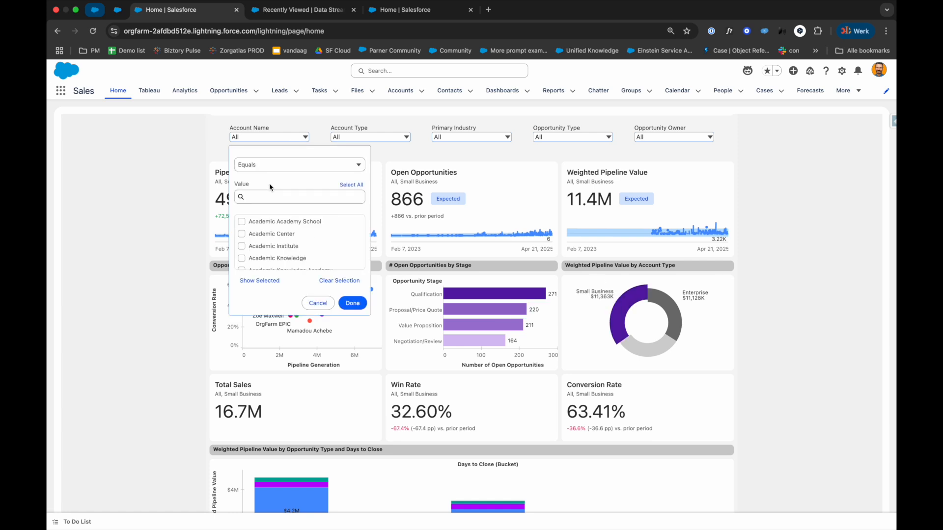
{"action": "left_click", "coordinate": [241, 222]}
{"action": "left_click", "coordinate": [347, 302]}
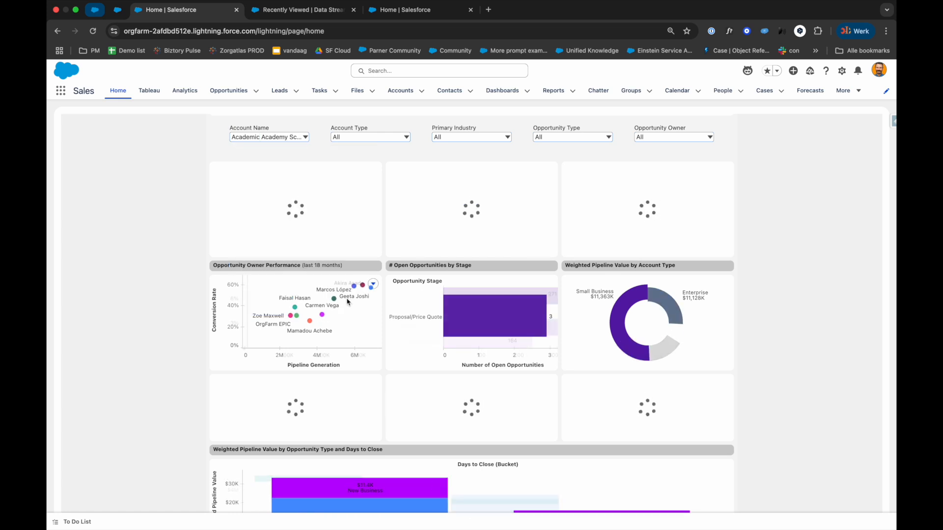
Step: Set the dashboard's Account Name filter to include all account values
{"action": "left_click", "coordinate": [263, 137]}
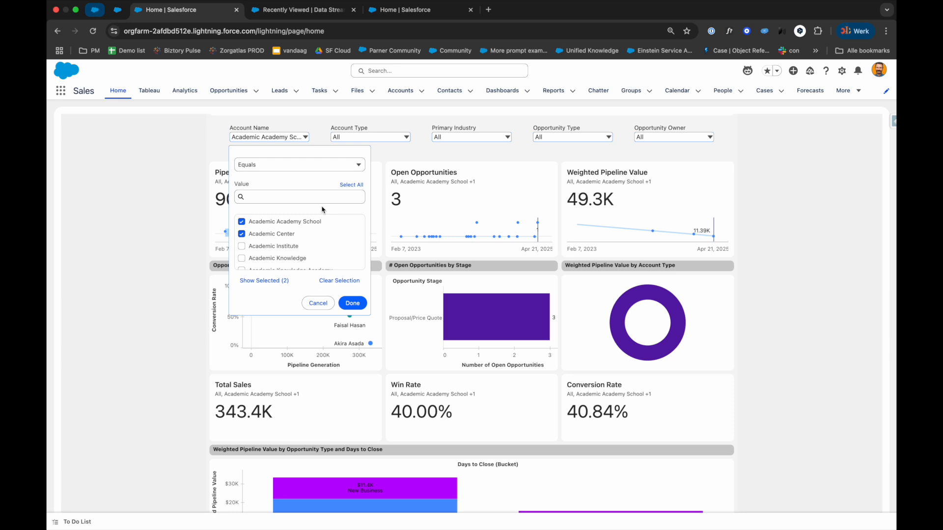
{"action": "left_click", "coordinate": [349, 185]}
{"action": "left_click", "coordinate": [352, 303]}
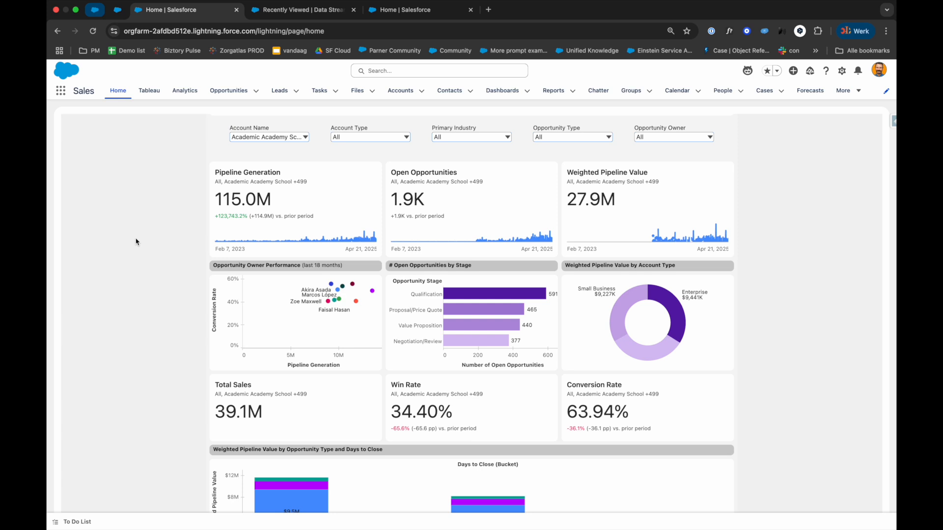
Step: Open the # of Opportunities metric from the Tableau page for exploring and filtering
{"action": "left_click", "coordinate": [154, 97]}
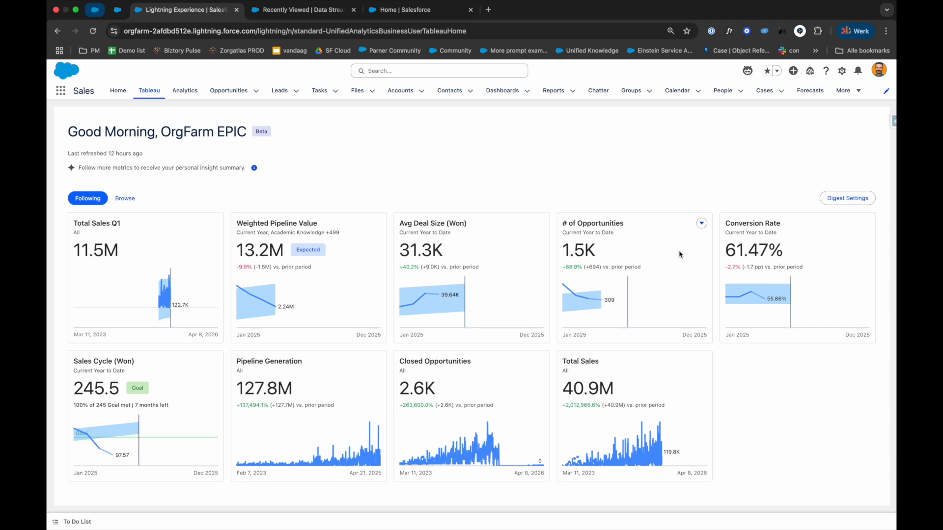
{"action": "left_click", "coordinate": [701, 224]}
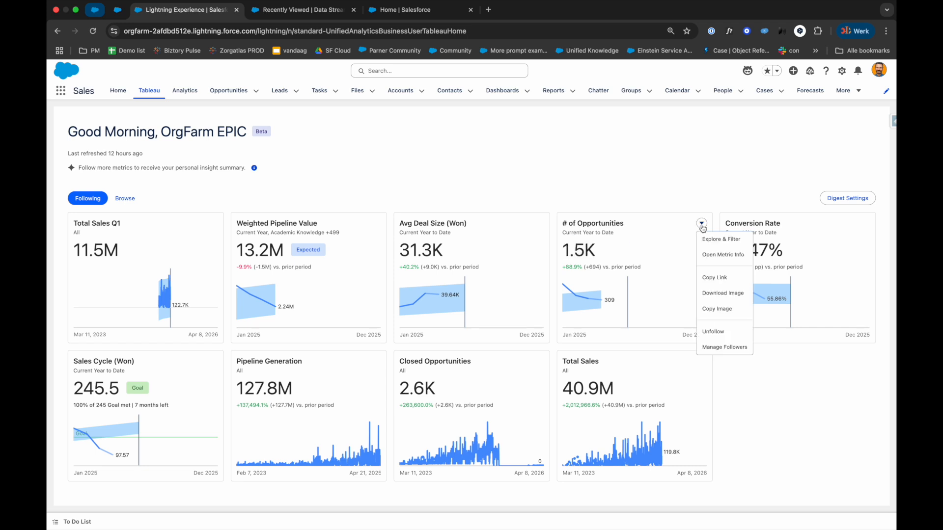
{"action": "left_click", "coordinate": [720, 241]}
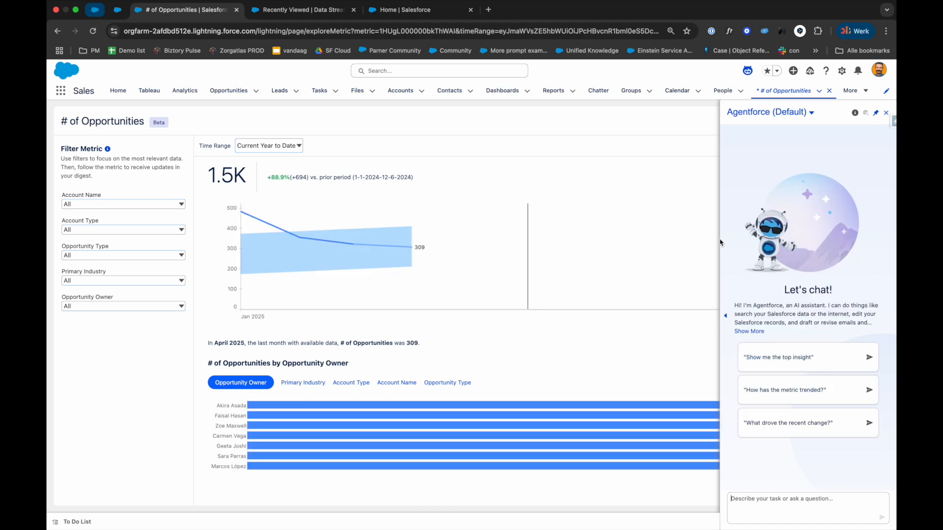
Step: Set the # of Opportunities metric's time range to Previous Year to Date
{"action": "left_click", "coordinate": [296, 145]}
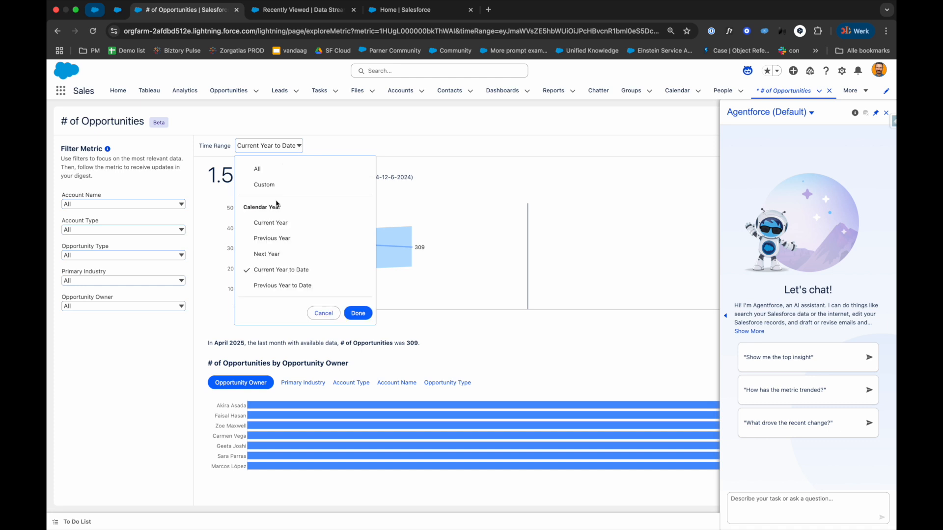
{"action": "left_click", "coordinate": [297, 289]}
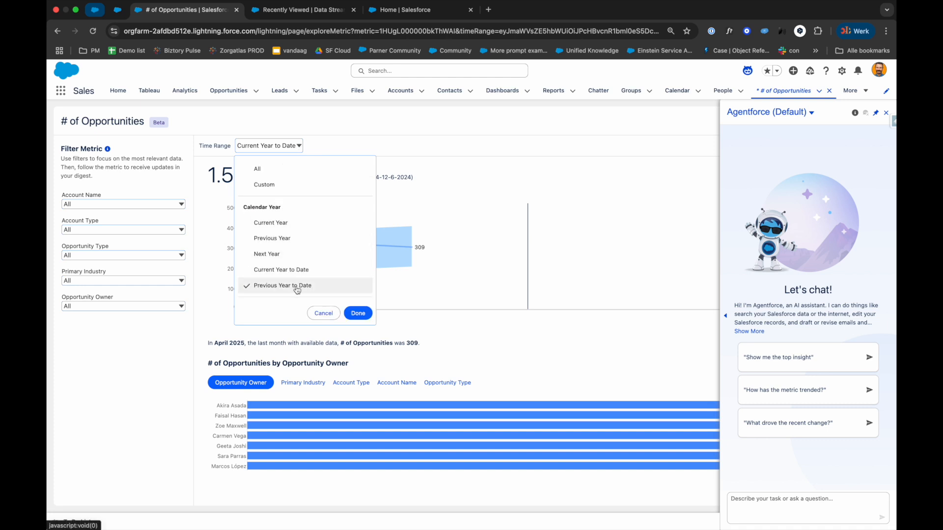
{"action": "left_click", "coordinate": [358, 314]}
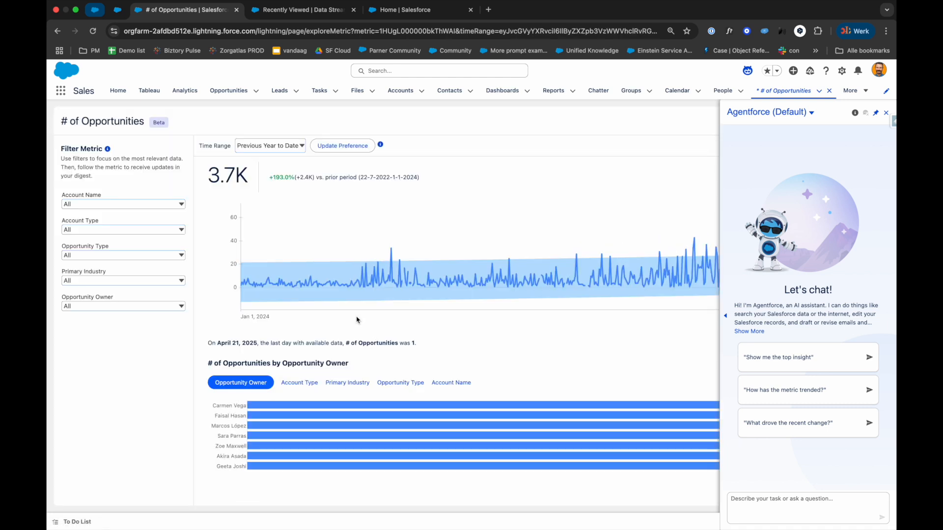
Step: Set the metric's time range to All
{"action": "left_click", "coordinate": [260, 146]}
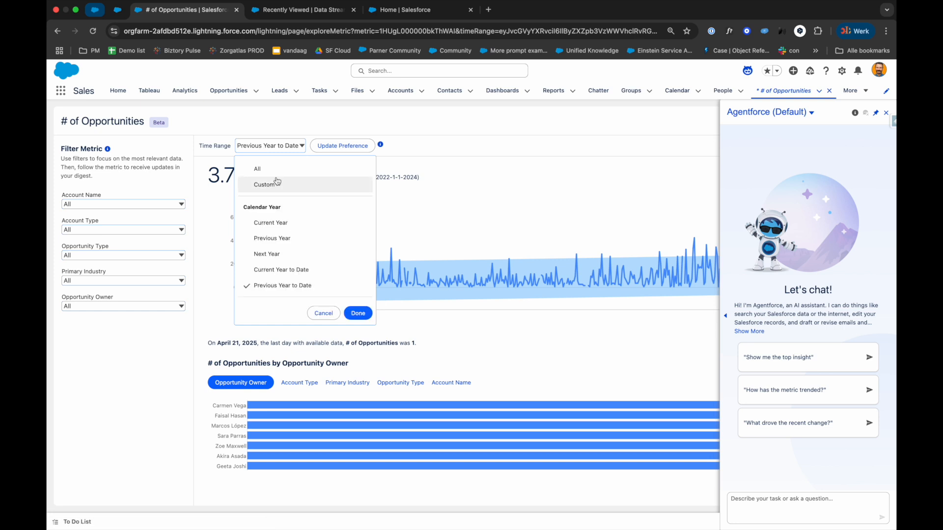
{"action": "left_click", "coordinate": [258, 170]}
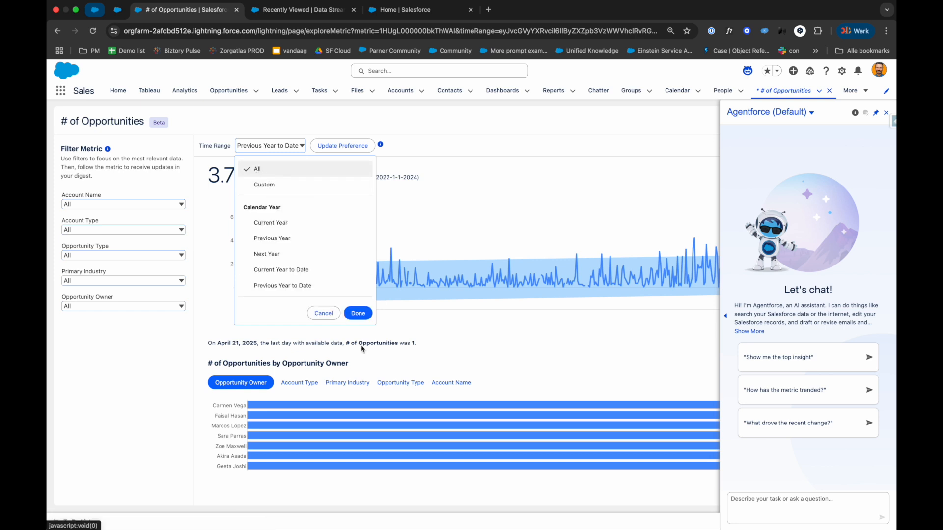
{"action": "left_click", "coordinate": [358, 313]}
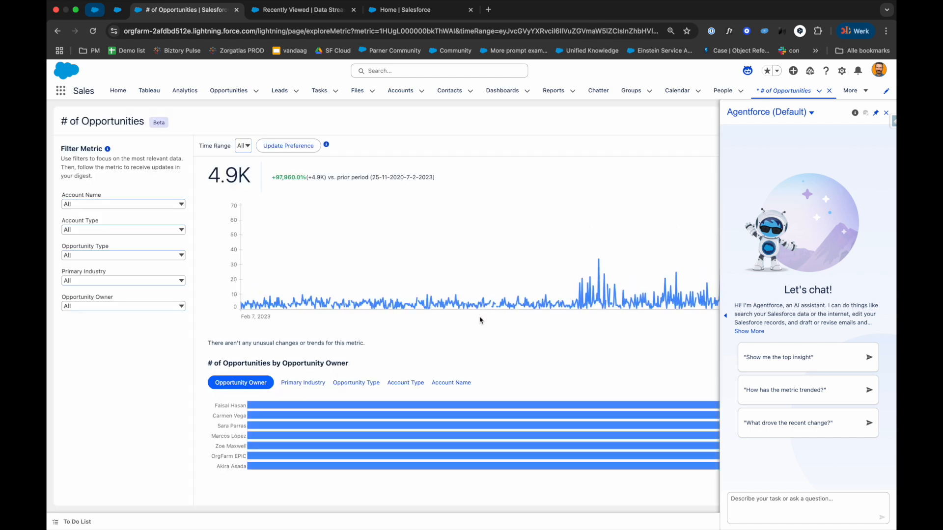
{"action": "left_click", "coordinate": [245, 150]}
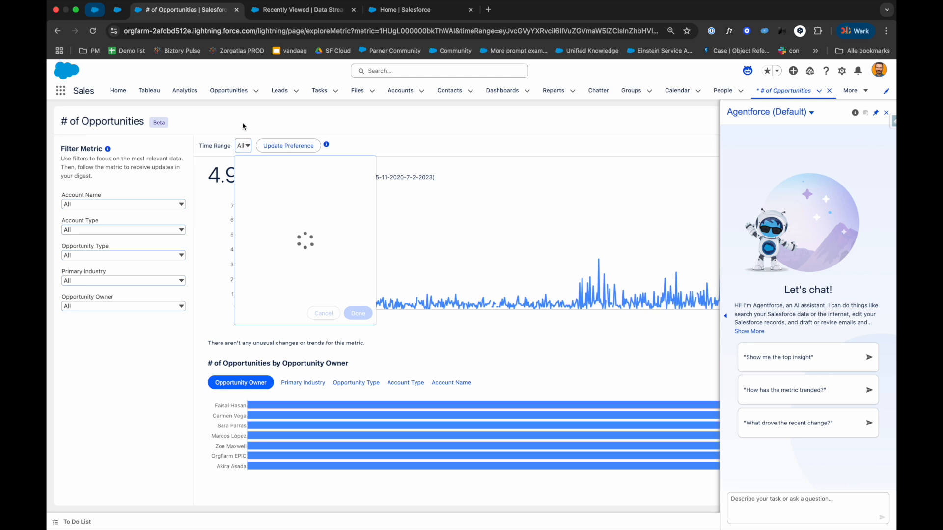
{"action": "left_click", "coordinate": [242, 126]}
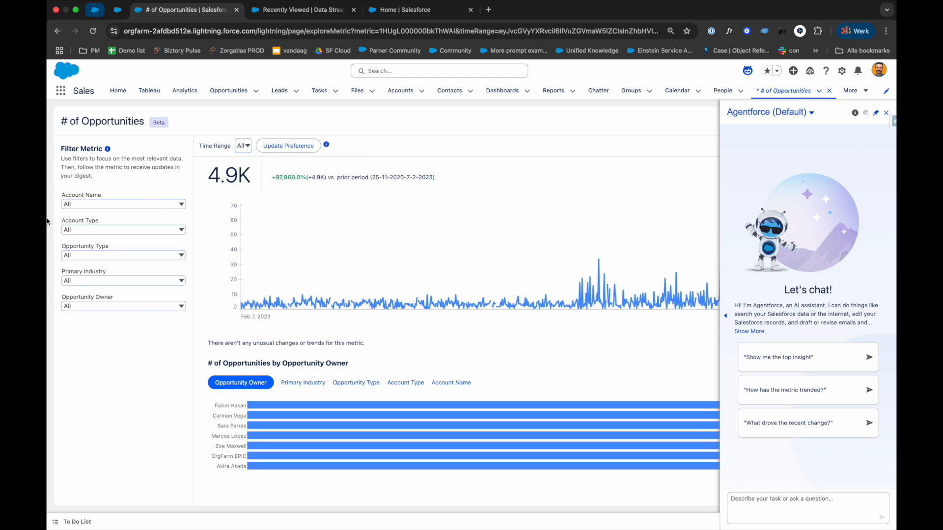
Step: Filter the # of Opportunities metric to the Enterprise account type and apply the filter
{"action": "left_click", "coordinate": [97, 229]}
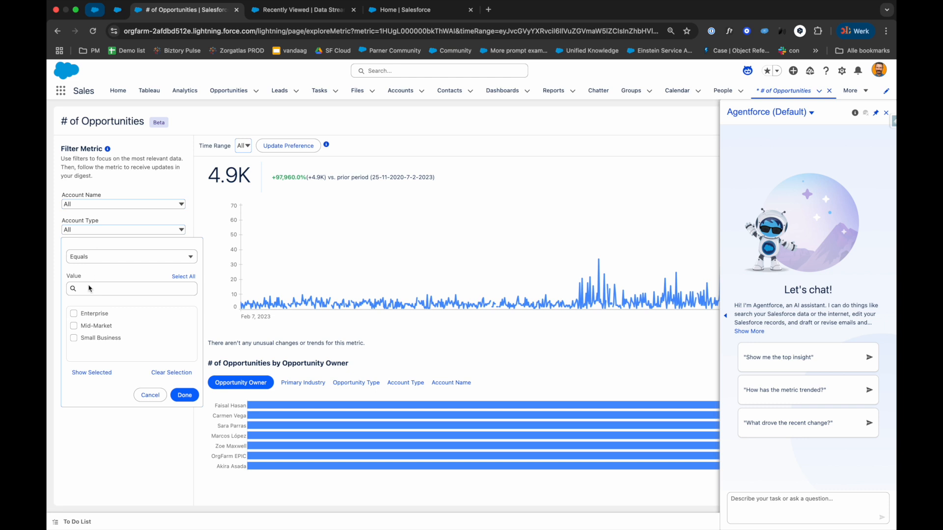
{"action": "left_click", "coordinate": [73, 313]}
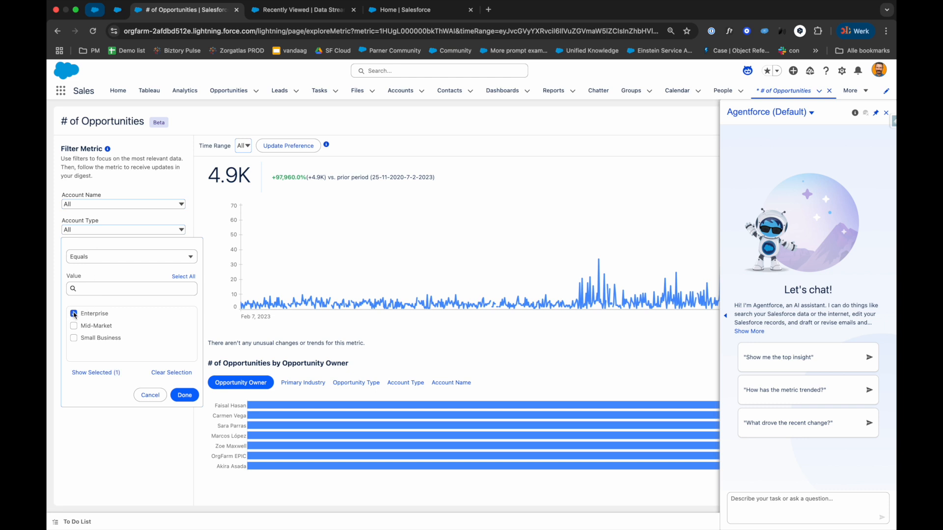
{"action": "left_click", "coordinate": [185, 397]}
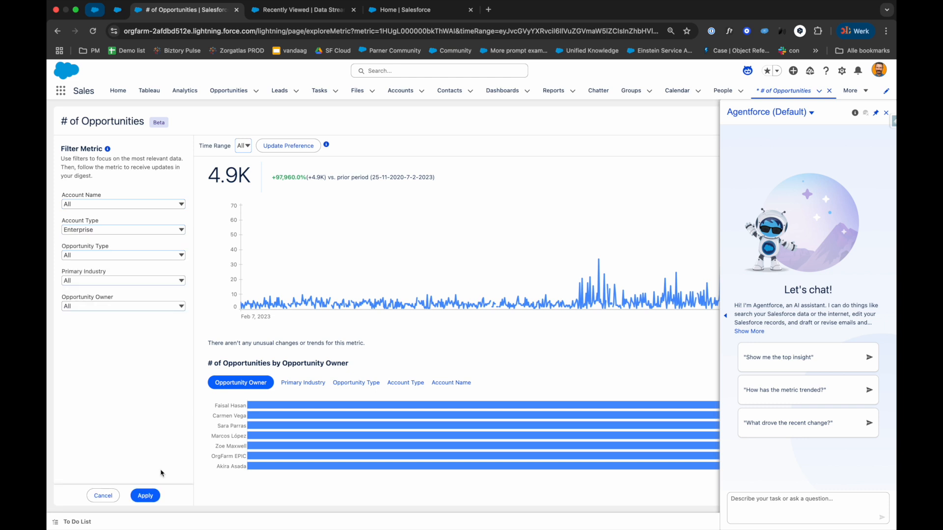
{"action": "left_click", "coordinate": [146, 496]}
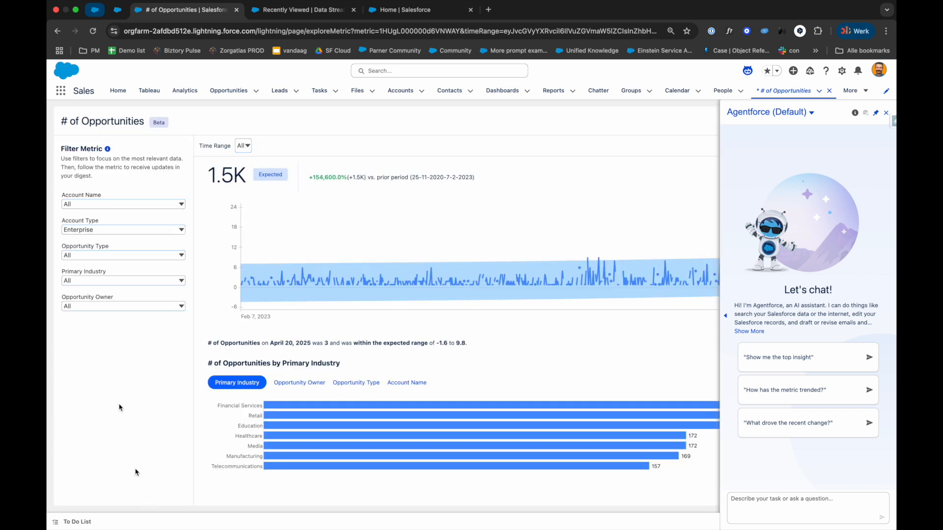
Step: Open the MarketGoods account record and close the Agentforce assistant
{"action": "left_click", "coordinate": [118, 94]}
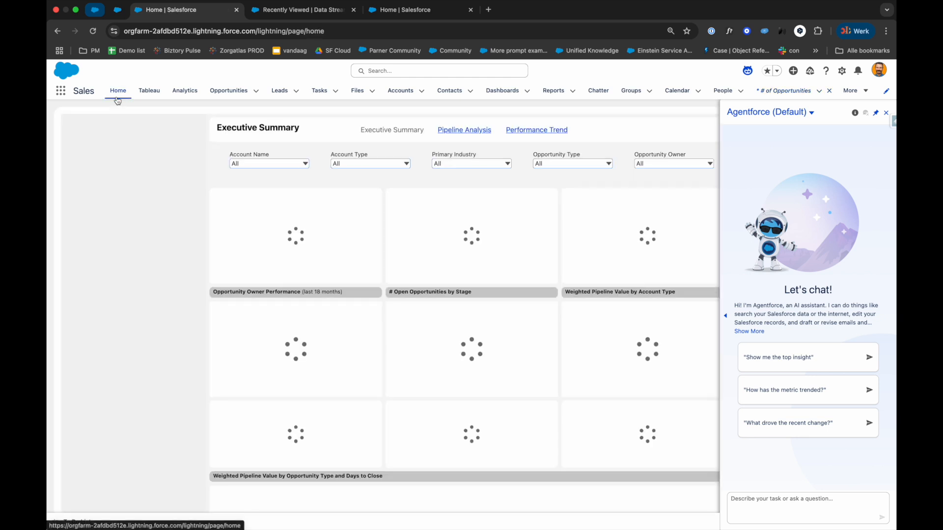
{"action": "left_click", "coordinate": [143, 95]}
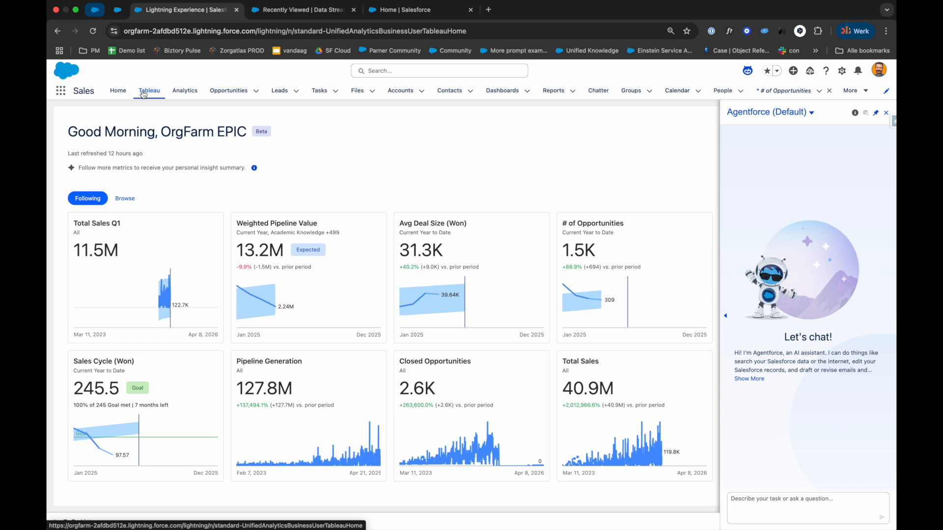
{"action": "left_click", "coordinate": [396, 91]}
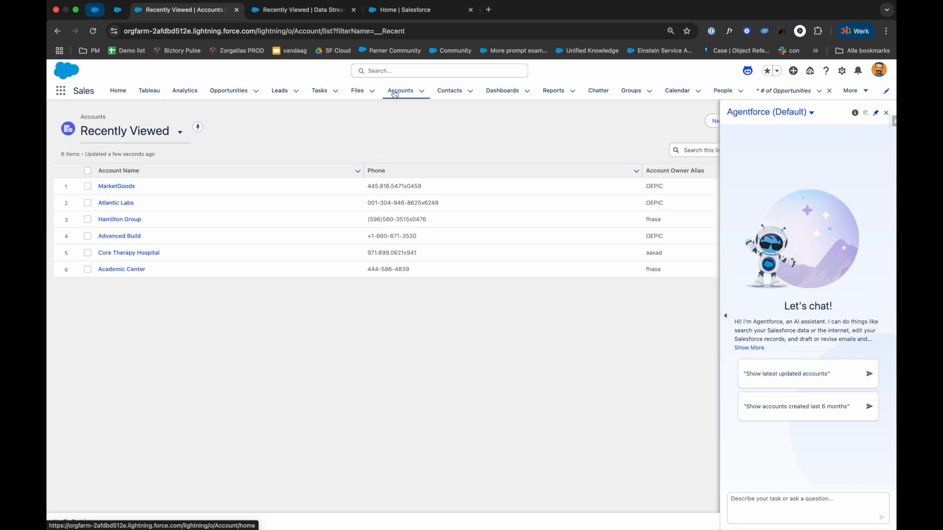
{"action": "left_click", "coordinate": [126, 187]}
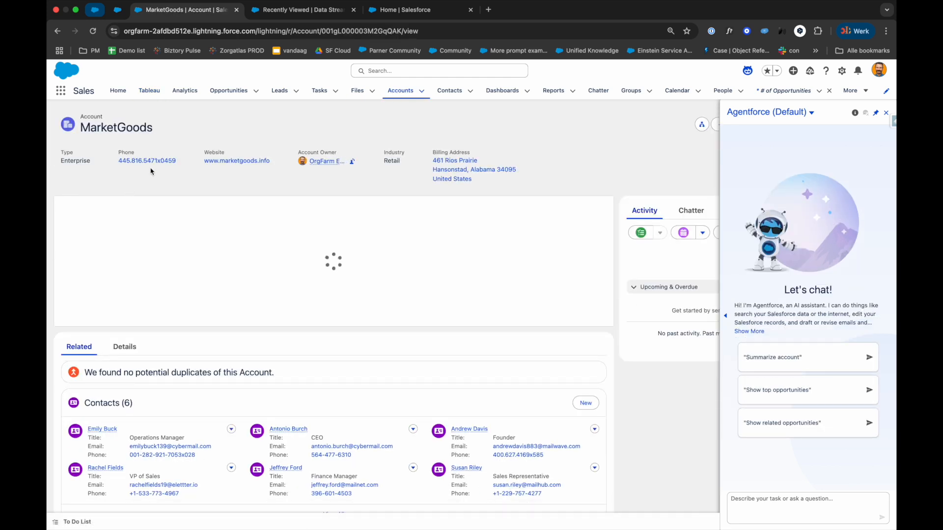
{"action": "left_click", "coordinate": [886, 113]}
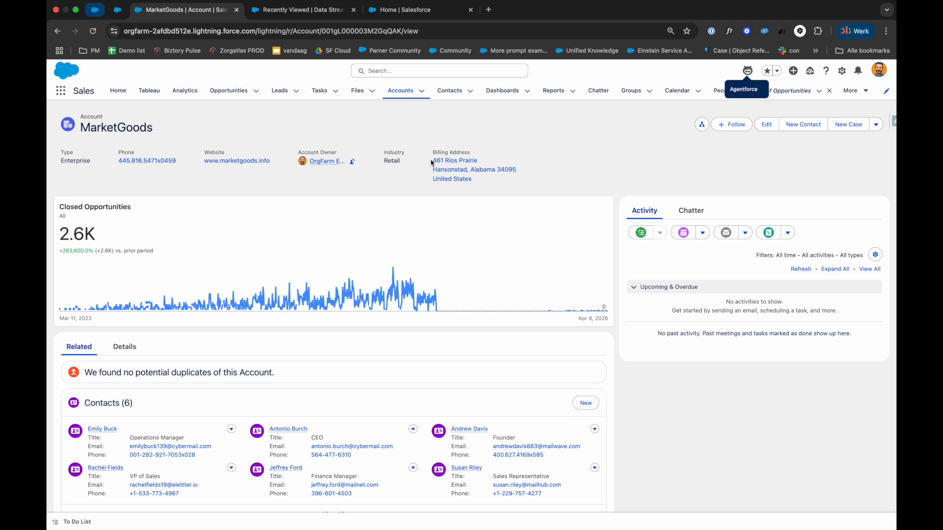
Step: Edit the account record page and add a Tableau Next Metric component above the Closed Opportunities metric
{"action": "left_click", "coordinate": [842, 71]}
{"action": "left_click", "coordinate": [785, 202]}
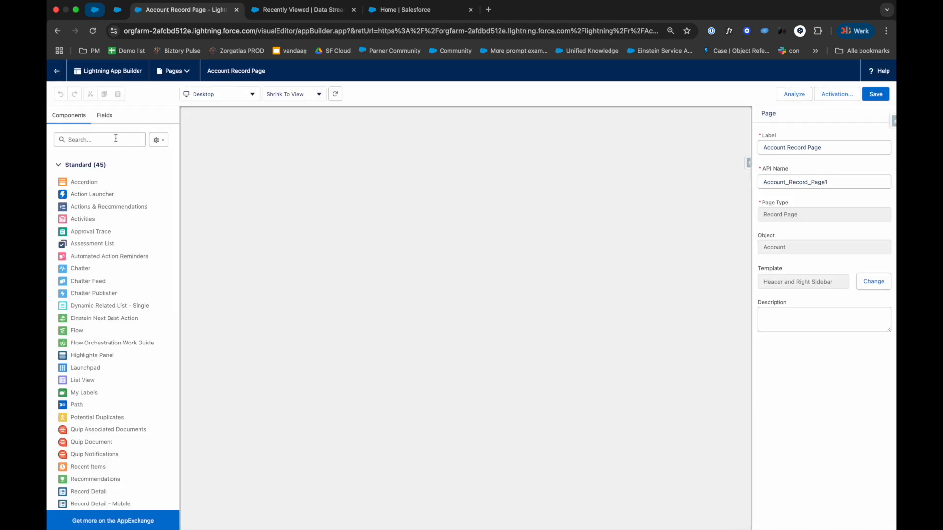
{"action": "left_click", "coordinate": [116, 140]}
{"action": "type", "text": "tabl"}
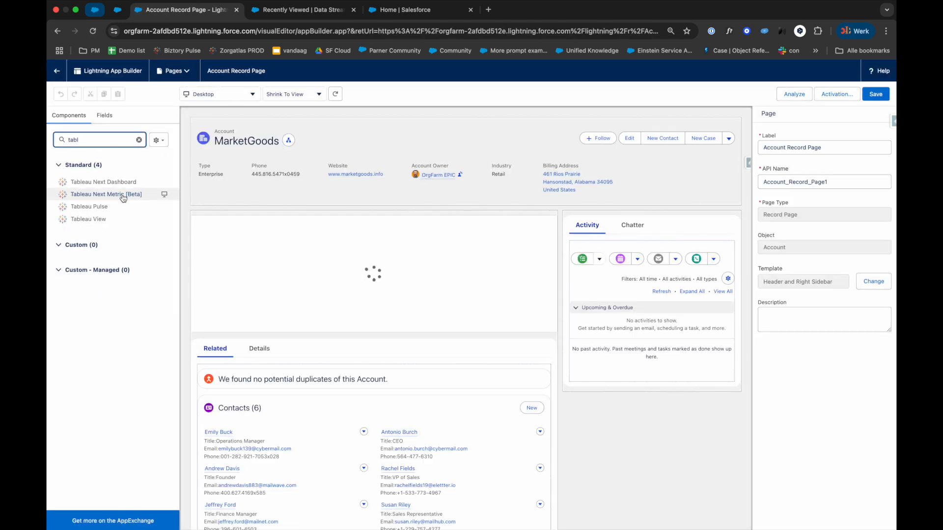
{"action": "left_click_drag", "start_coordinate": [102, 194], "coordinate": [319, 246]}
Step: Set the new metric component's semantic model to Sales Cloud and its metric to Total Sales
{"action": "left_click", "coordinate": [788, 149]}
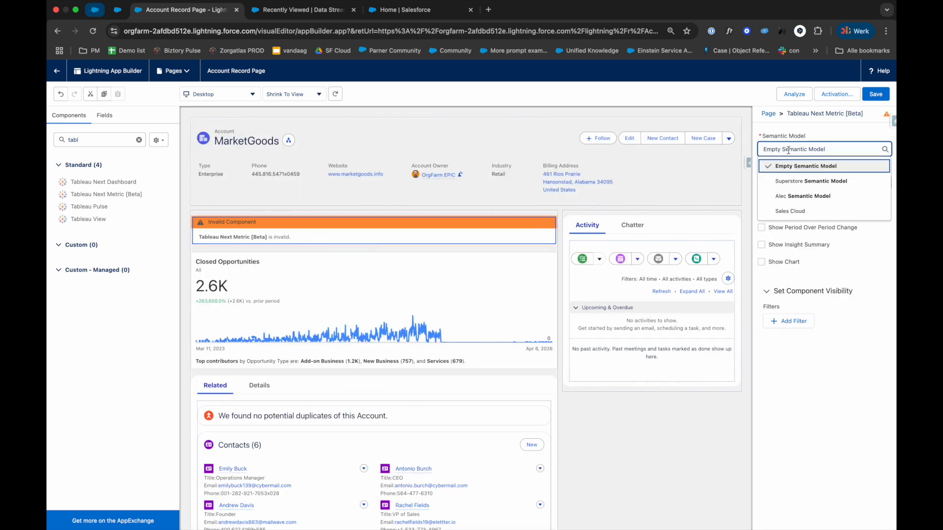
{"action": "left_click", "coordinate": [791, 211]}
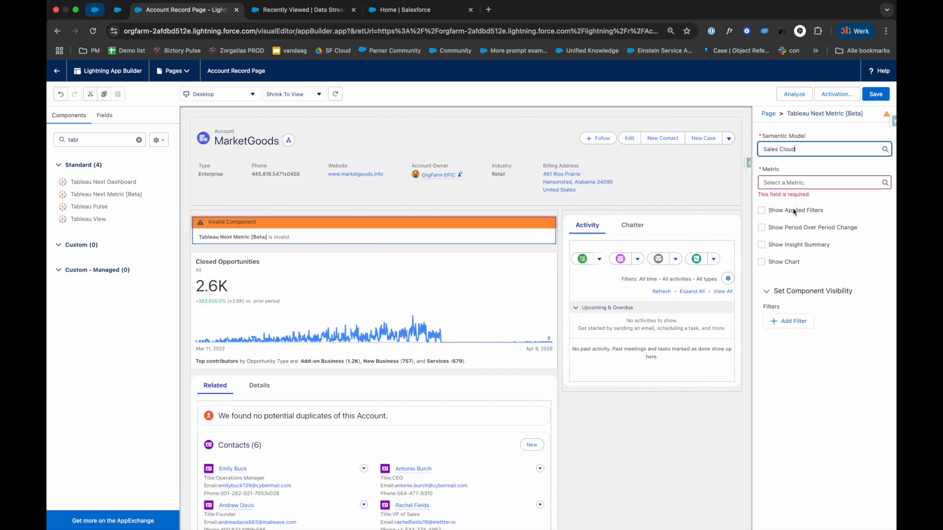
{"action": "left_click", "coordinate": [787, 183]}
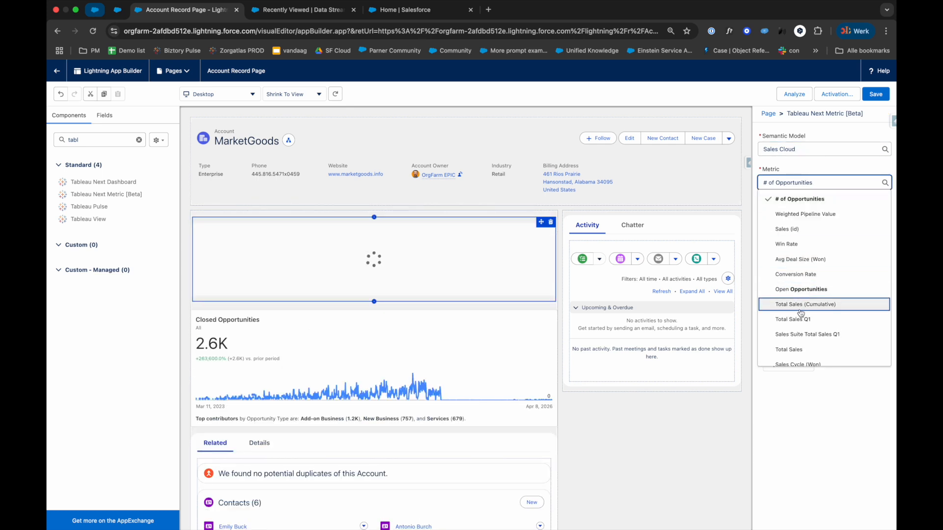
{"action": "left_click", "coordinate": [802, 349]}
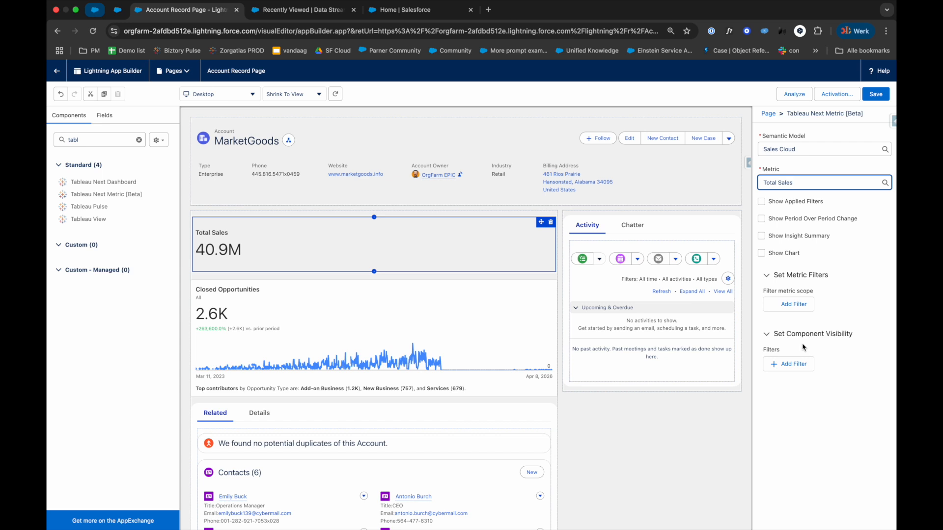
Step: Show applied filters, period over period change, insight summary and chart on the Total Sales component, and save the page
{"action": "left_click", "coordinate": [762, 202]}
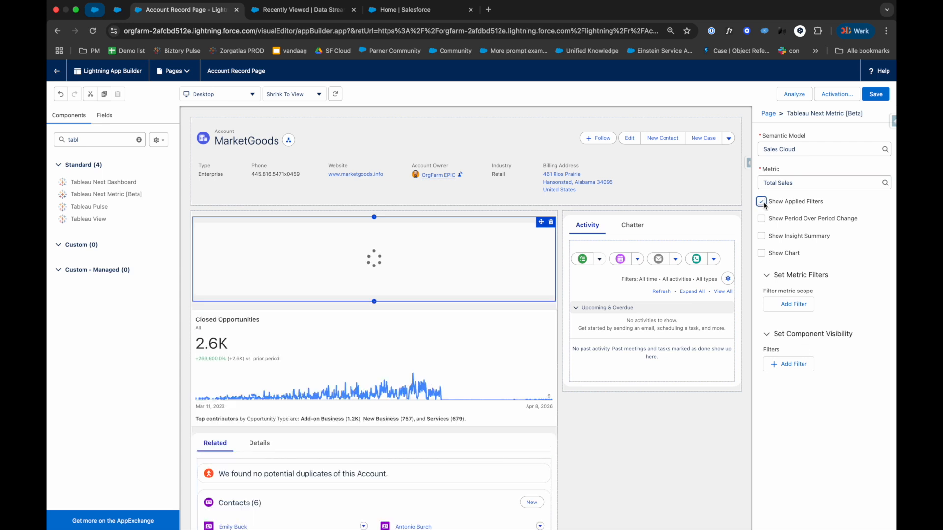
{"action": "left_click", "coordinate": [761, 219]}
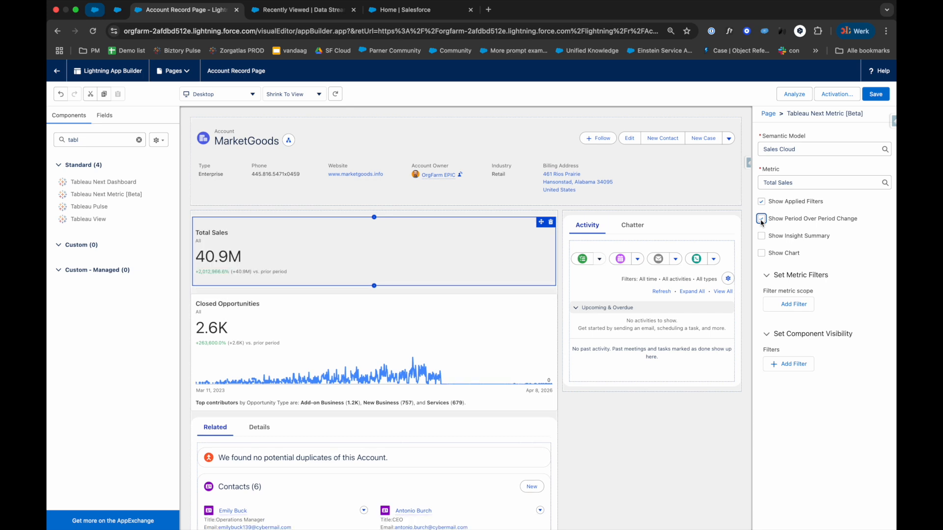
{"action": "left_click", "coordinate": [761, 237]}
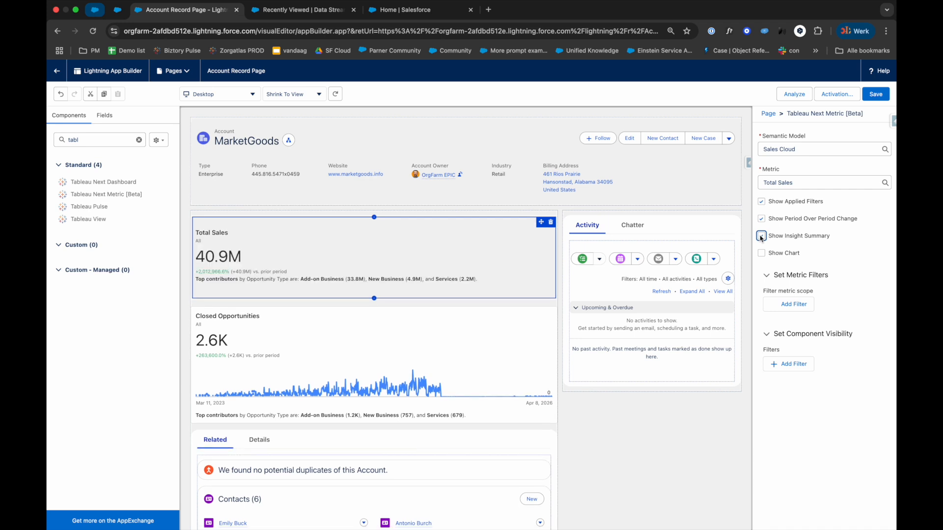
{"action": "left_click", "coordinate": [761, 254]}
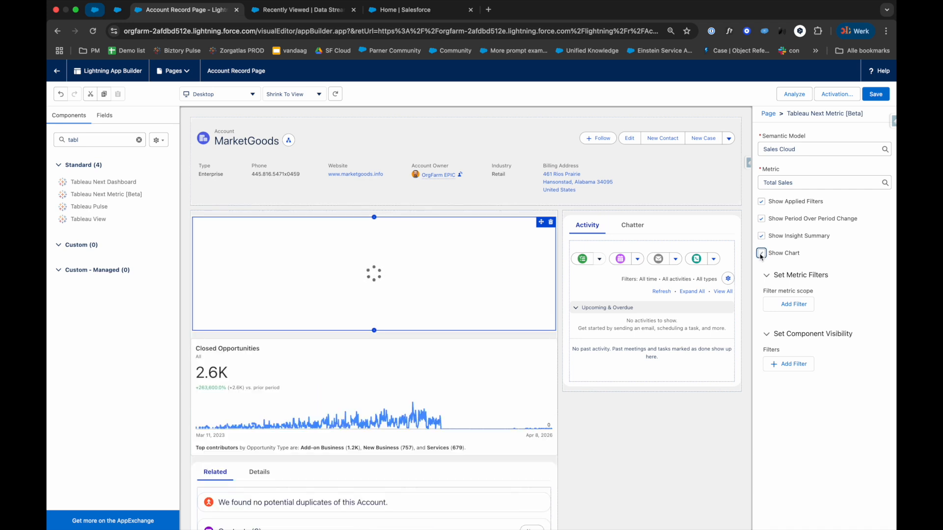
{"action": "left_click", "coordinate": [882, 93]}
Step: Leave the page editor and browse the full list of Tableau metrics and dashboards
{"action": "left_click", "coordinate": [58, 71]}
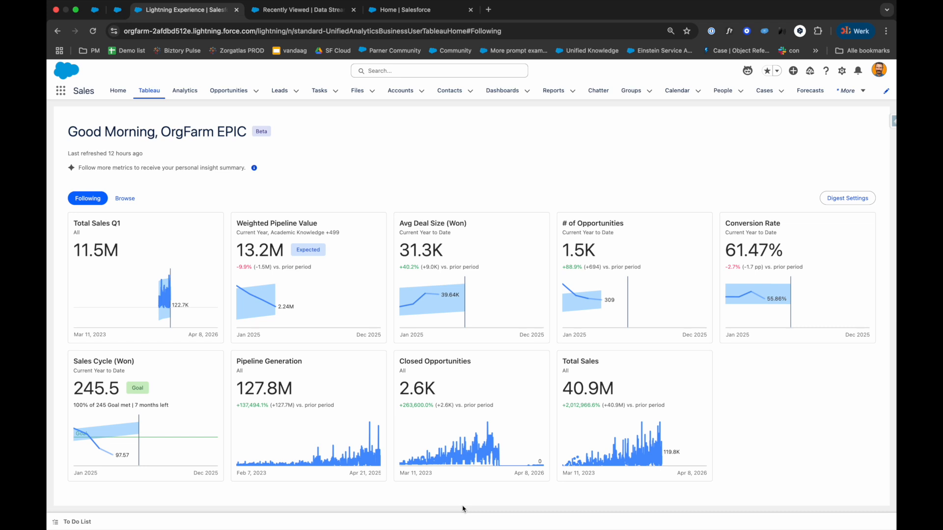
{"action": "left_click", "coordinate": [127, 200]}
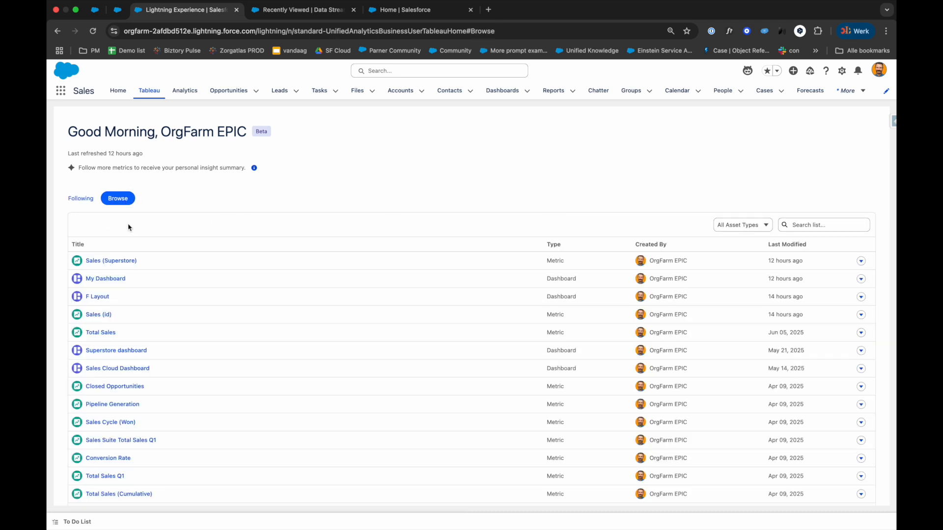
Step: Open the Sales Cycle (Won) metric, set its time range to Previous Year to Date, and save that as the preferred range
{"action": "left_click", "coordinate": [860, 422]}
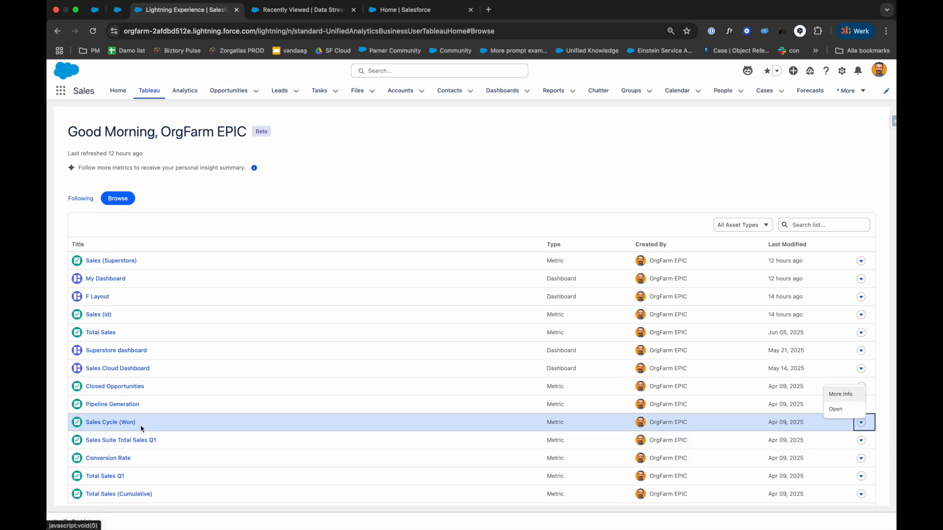
{"action": "left_click", "coordinate": [124, 423]}
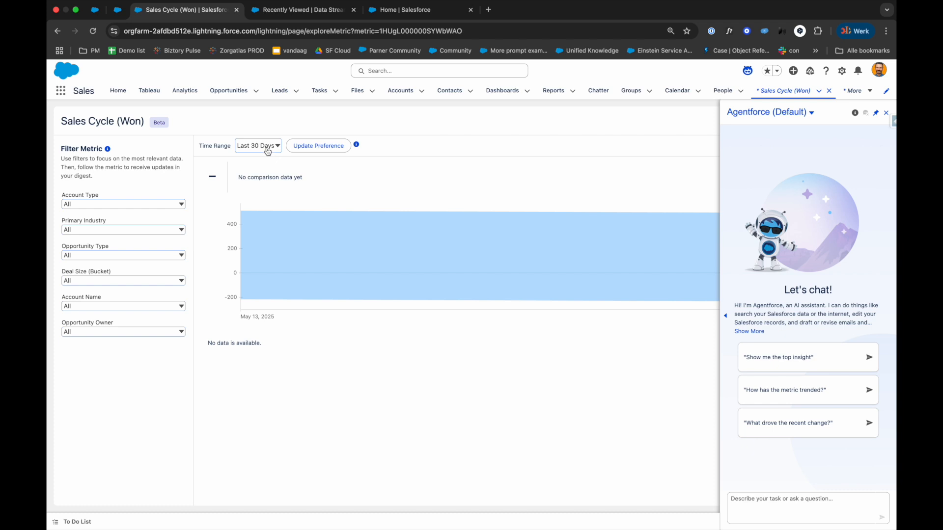
{"action": "left_click", "coordinate": [267, 146]}
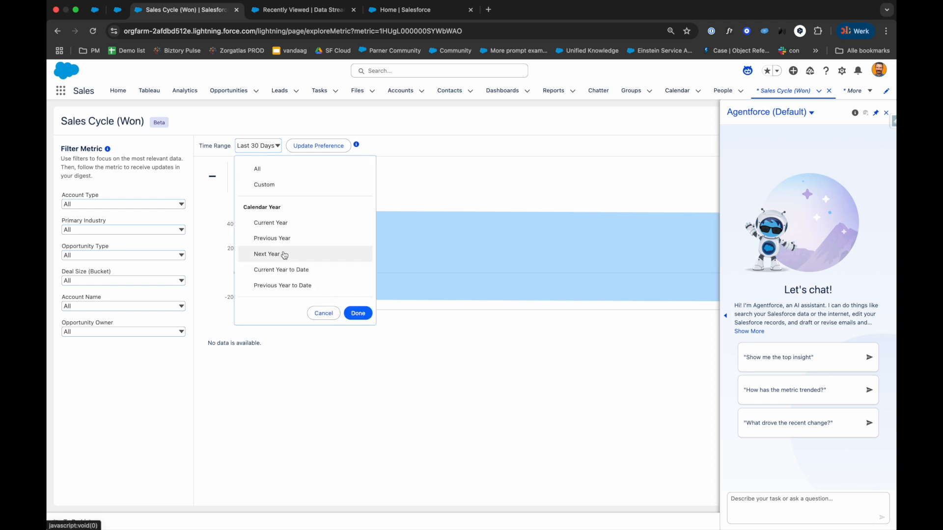
{"action": "scroll", "coordinate": [291, 259], "scroll_direction": "down", "scroll_amount": 1}
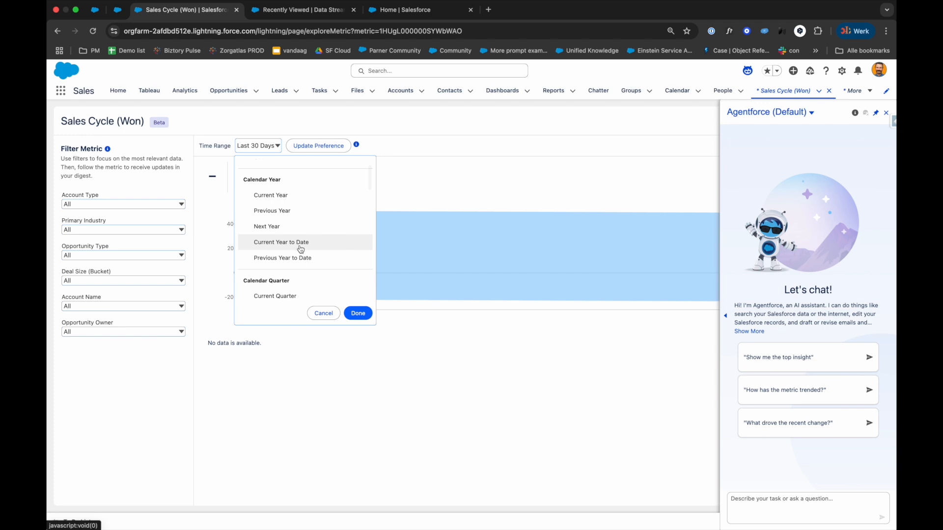
{"action": "left_click", "coordinate": [298, 259]}
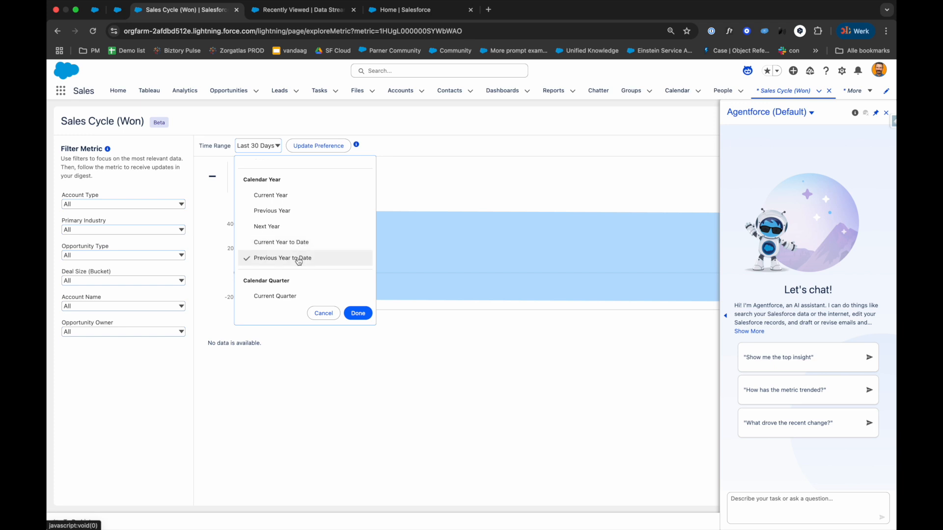
{"action": "left_click", "coordinate": [358, 313]}
{"action": "left_click", "coordinate": [886, 114]}
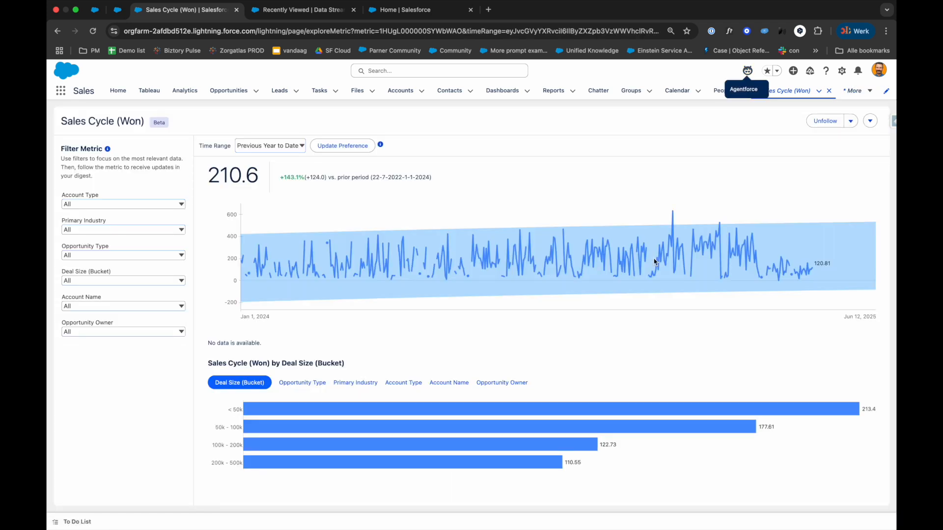
{"action": "left_click", "coordinate": [352, 147]}
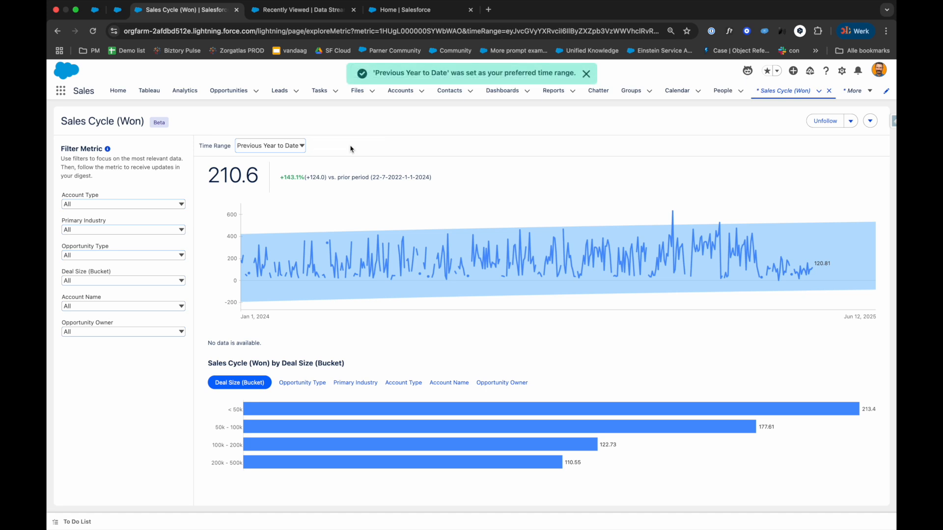
Step: Return to the Tableau home page and refresh the overview of followed metrics
{"action": "left_click", "coordinate": [149, 91]}
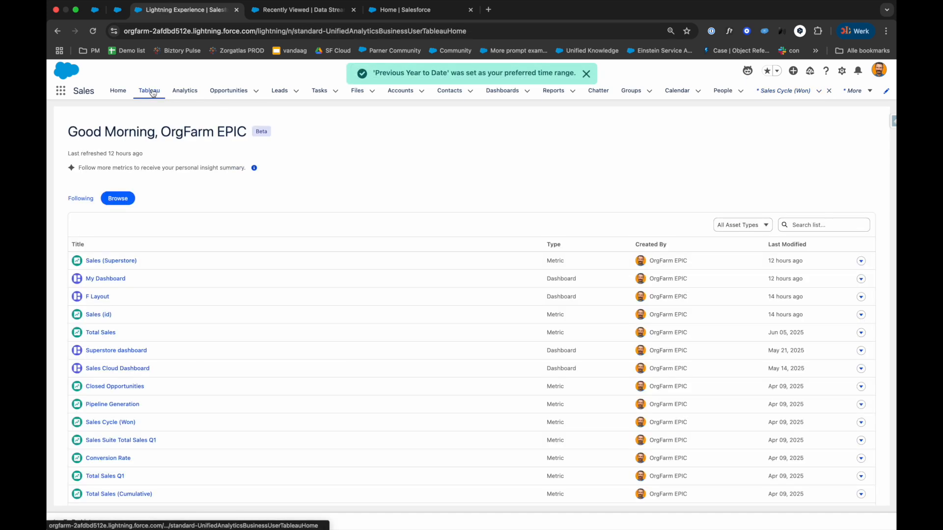
{"action": "left_click", "coordinate": [81, 198]}
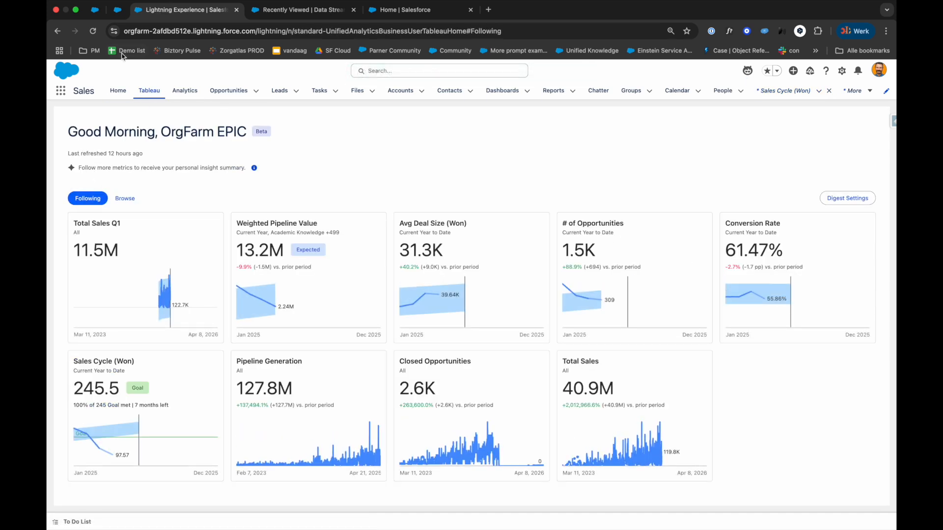
{"action": "left_click", "coordinate": [92, 31]}
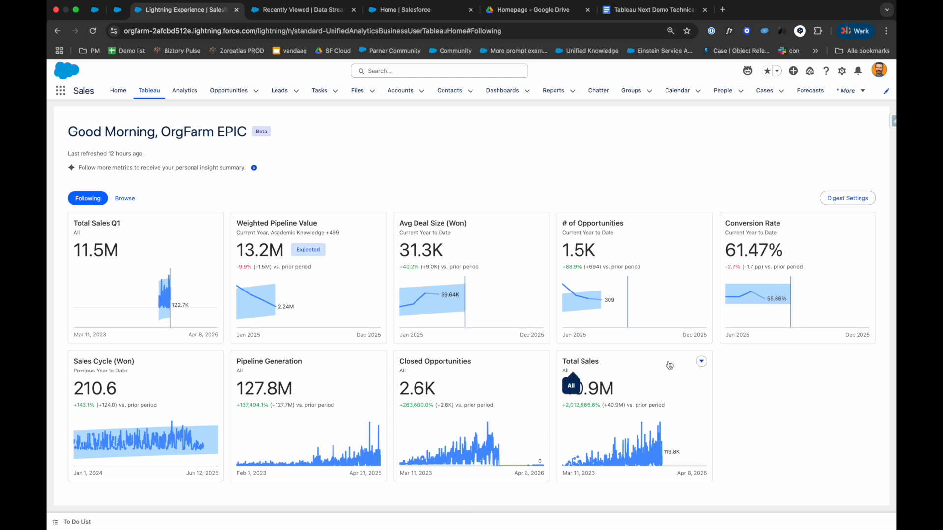
Step: Open the Total Sales metric and switch its assistant to the Agentforce for Analytics agent
{"action": "left_click", "coordinate": [626, 368]}
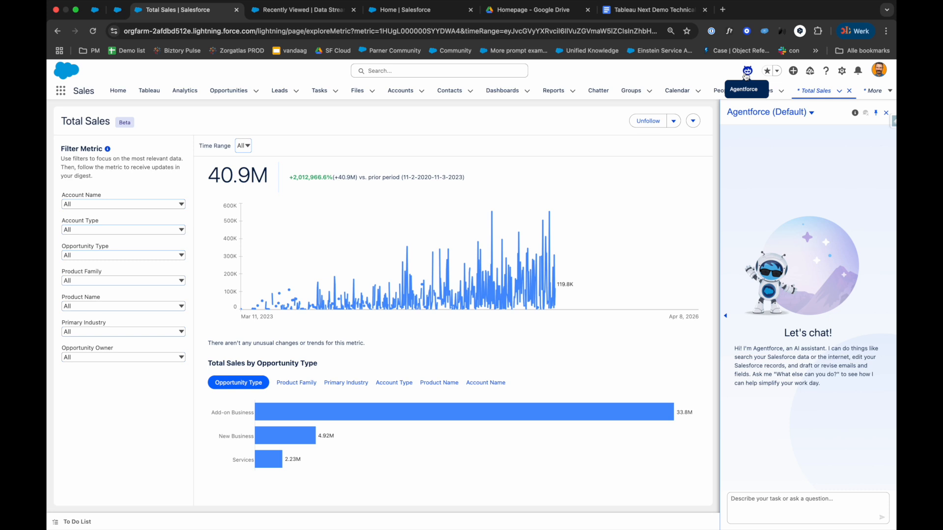
{"action": "left_click", "coordinate": [811, 112]}
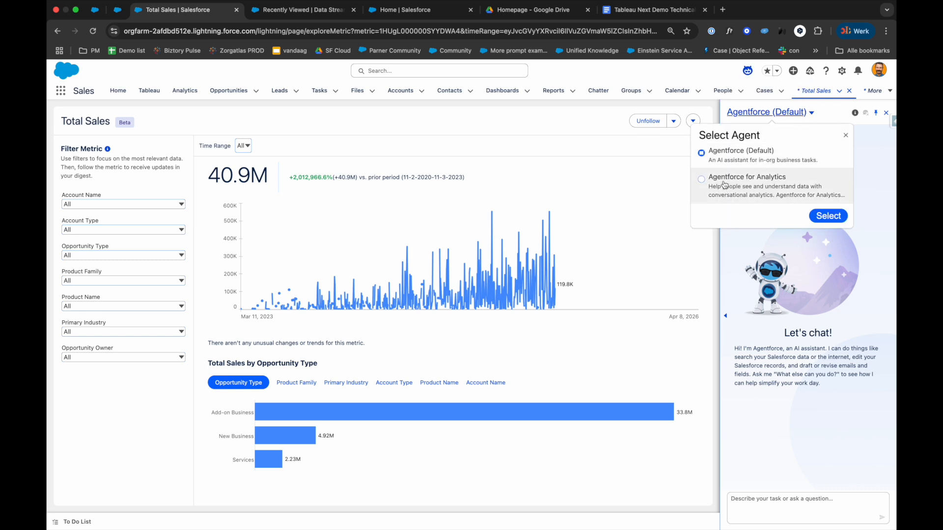
{"action": "left_click", "coordinate": [703, 182]}
{"action": "left_click", "coordinate": [824, 216]}
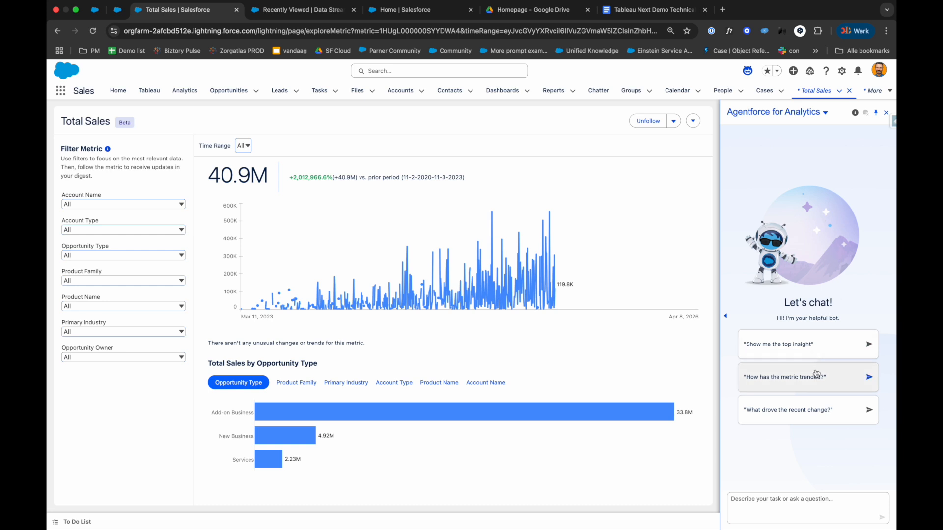
Step: Ask the agent to show the top insight for Total Sales and expand the sources of its answer
{"action": "left_click", "coordinate": [814, 351]}
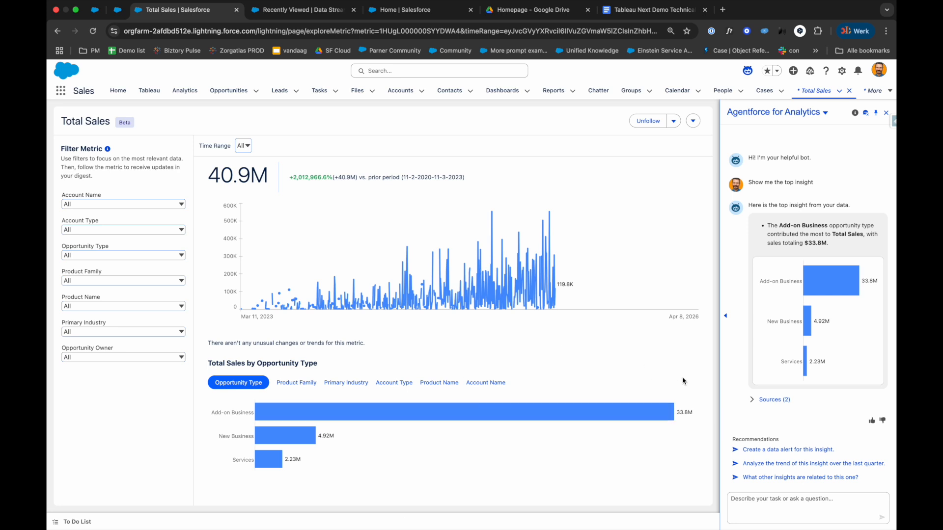
{"action": "left_click", "coordinate": [753, 401]}
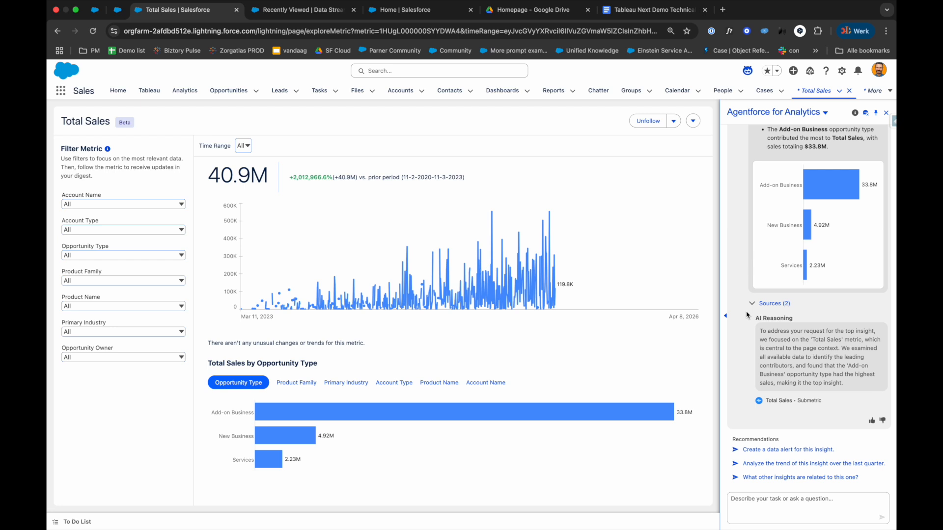
{"action": "scroll", "coordinate": [786, 315], "scroll_direction": "up", "scroll_amount": 3}
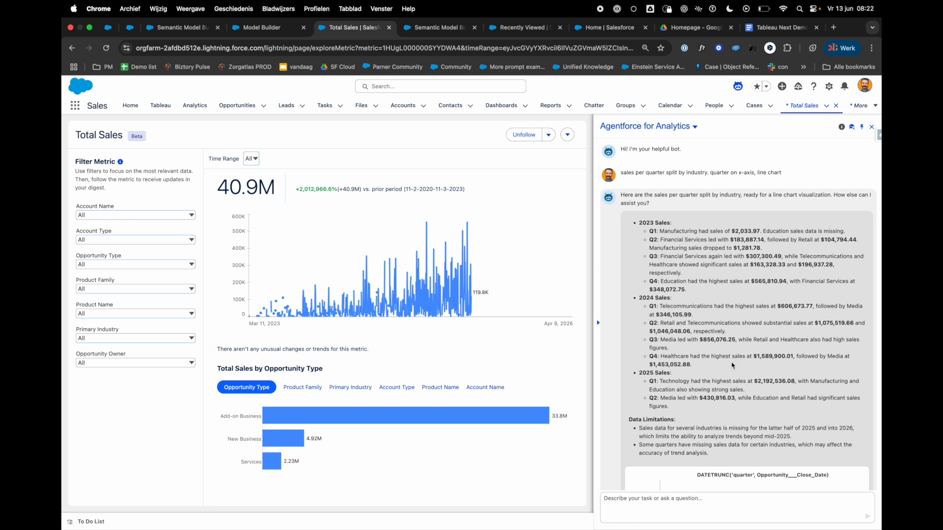
Step: Examine the agent's line chart of sales per quarter by industry, including the data points around the first quarter of 2025
{"action": "scroll", "coordinate": [732, 366], "scroll_direction": "right", "scroll_amount": 5}
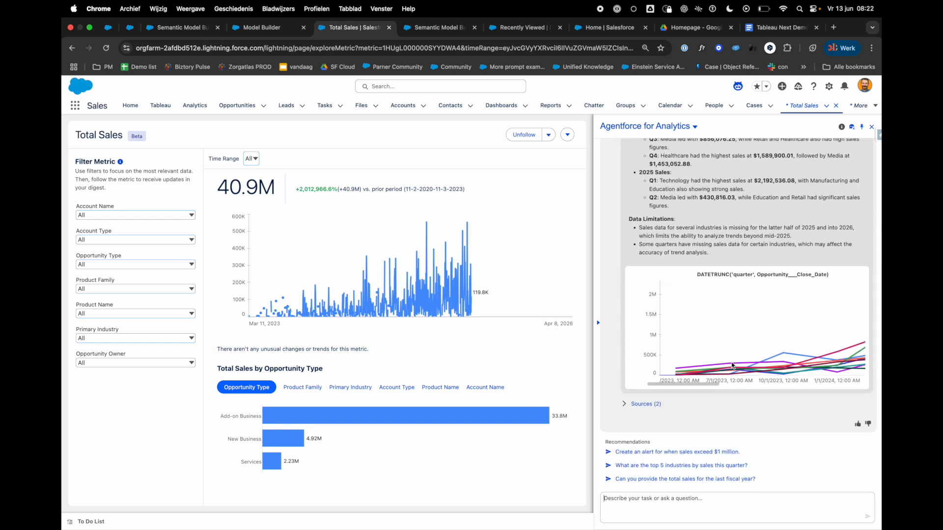
{"action": "scroll", "coordinate": [732, 365], "scroll_direction": "right", "scroll_amount": 5}
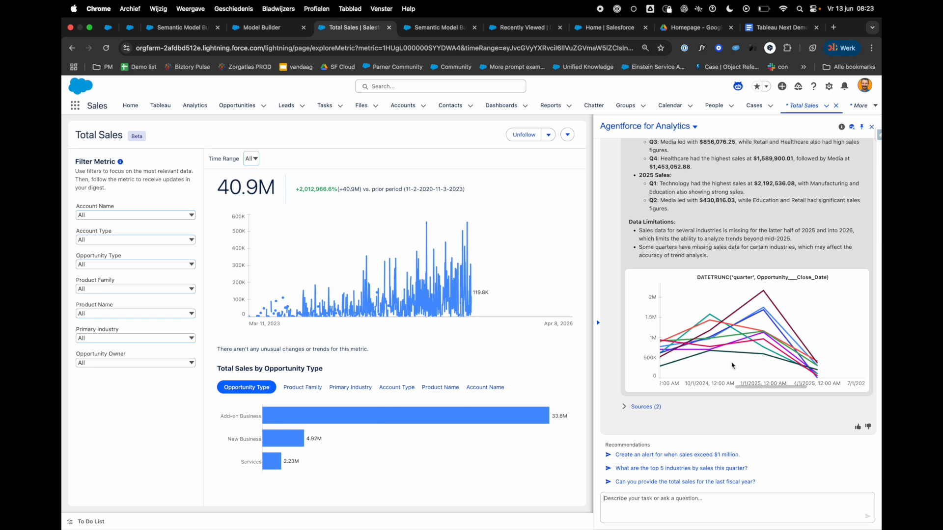
{"action": "mouse_move", "coordinate": [739, 359]}
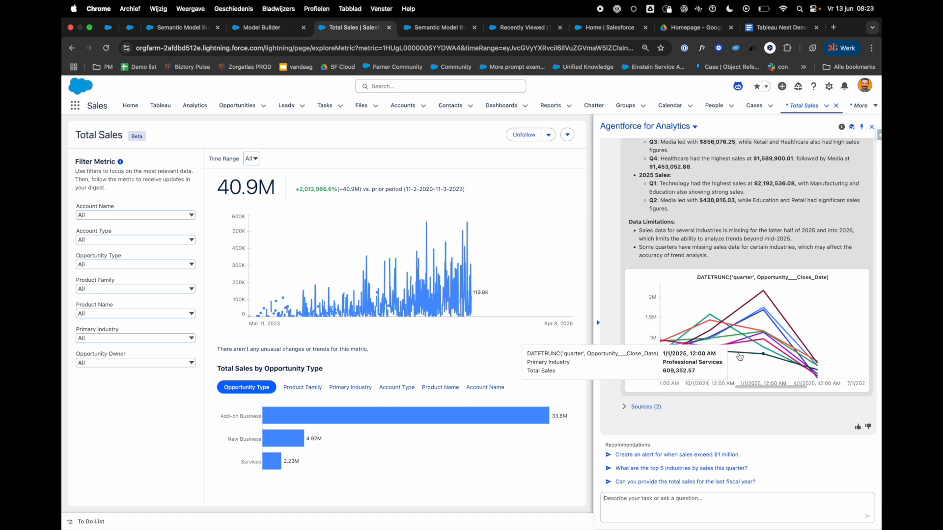
{"action": "mouse_move", "coordinate": [739, 326]}
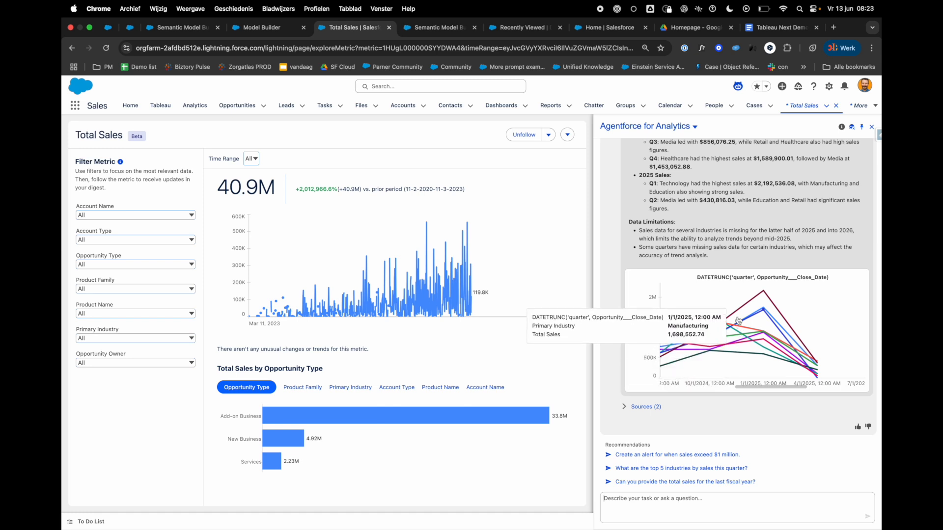
{"action": "scroll", "coordinate": [755, 375], "scroll_direction": "left", "scroll_amount": 5}
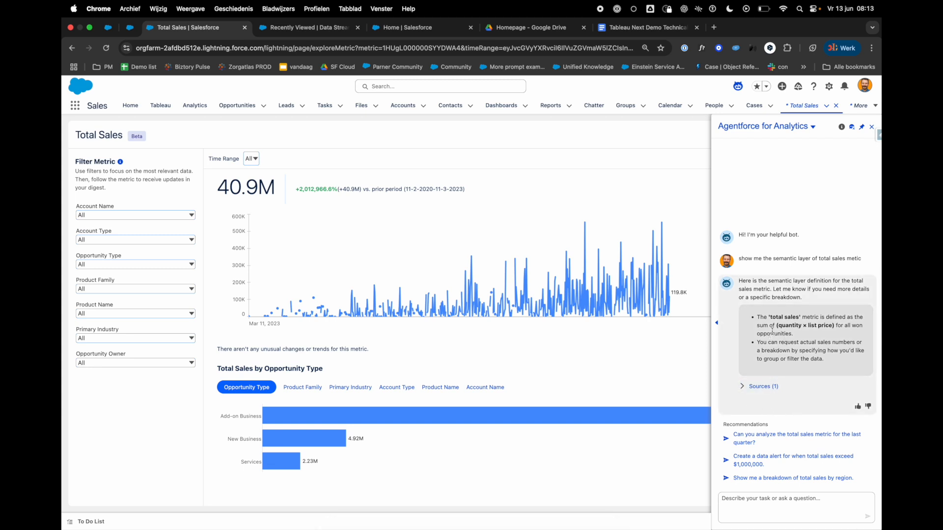
Step: Open the Sales Cloud semantic model from the sources of the agent's answer and expand the Account data object's fields
{"action": "left_click", "coordinate": [742, 387]}
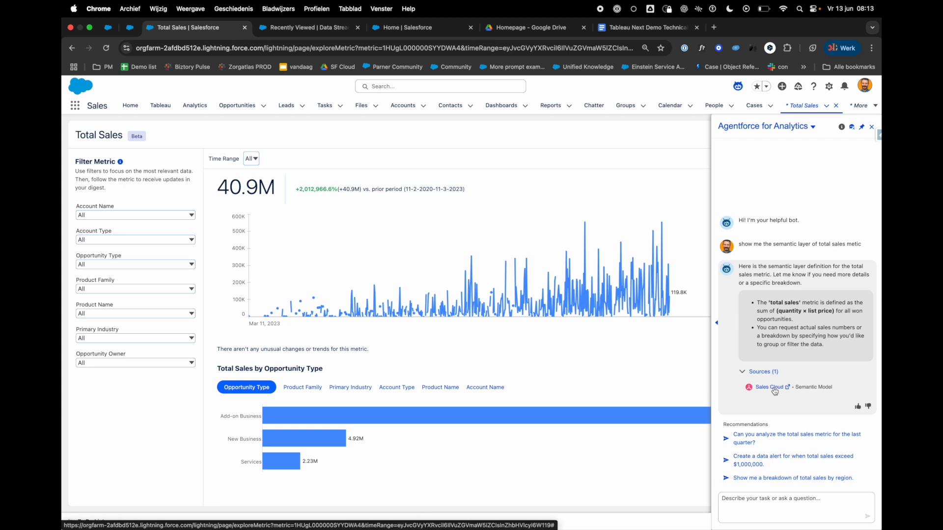
{"action": "left_click", "coordinate": [771, 388]}
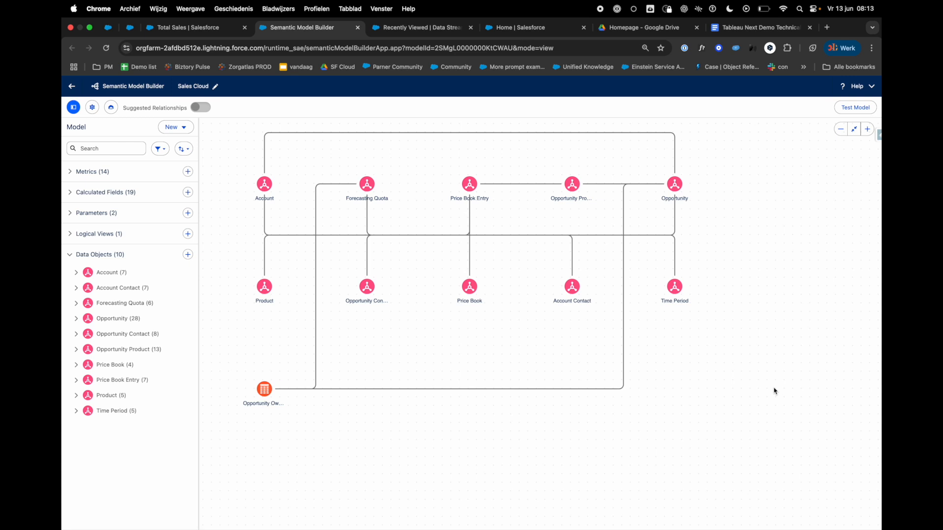
{"action": "left_click", "coordinate": [76, 272]}
Step: Start a new calculated field, browse the available functions including Date Functions, and close the dialog without saving
{"action": "left_click", "coordinate": [175, 127]}
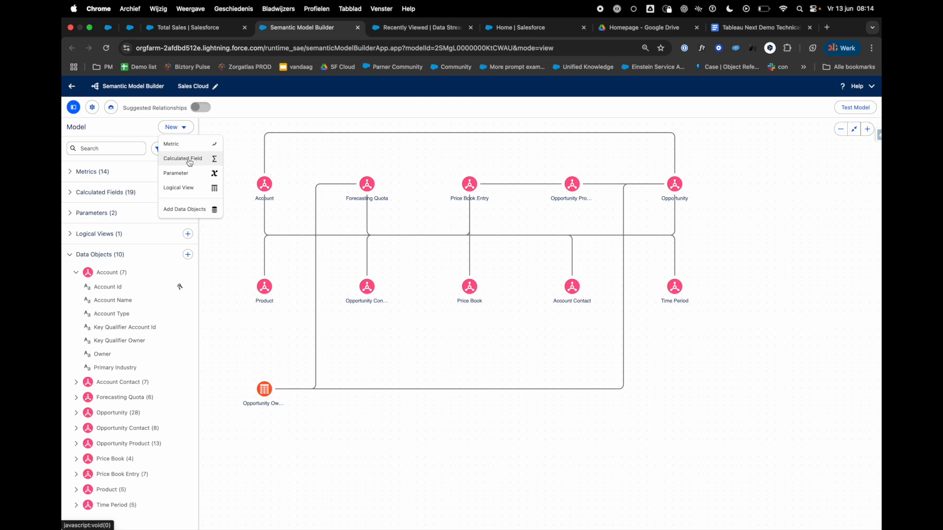
{"action": "left_click", "coordinate": [190, 163]}
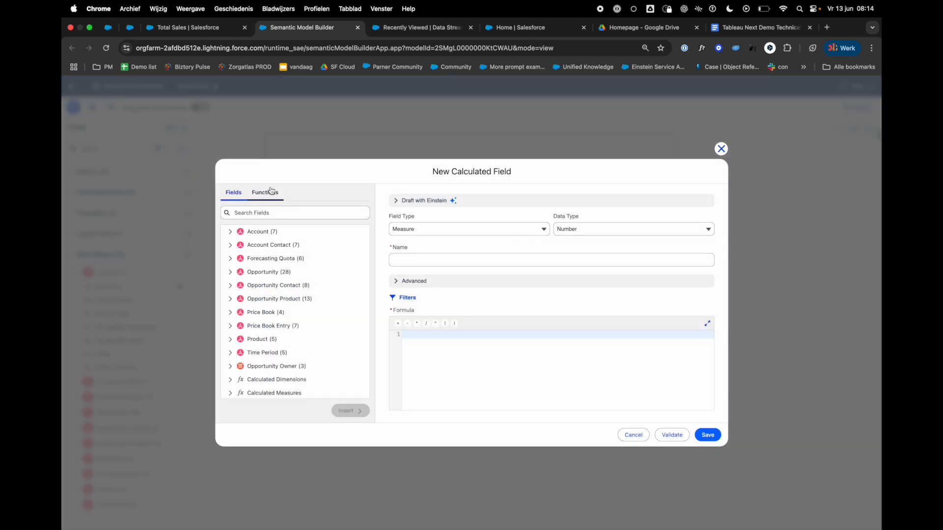
{"action": "left_click", "coordinate": [271, 192]}
{"action": "left_click", "coordinate": [231, 231]}
{"action": "scroll", "coordinate": [239, 302], "scroll_direction": "down", "scroll_amount": 3}
{"action": "scroll", "coordinate": [239, 302], "scroll_direction": "down", "scroll_amount": 1}
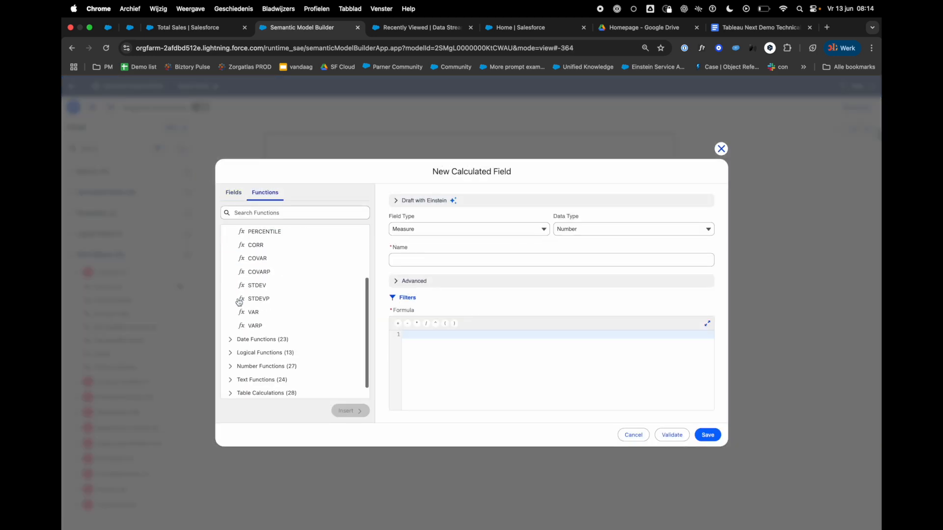
{"action": "left_click", "coordinate": [235, 325]}
{"action": "scroll", "coordinate": [260, 361], "scroll_direction": "down", "scroll_amount": 3}
{"action": "scroll", "coordinate": [258, 363], "scroll_direction": "down", "scroll_amount": 5}
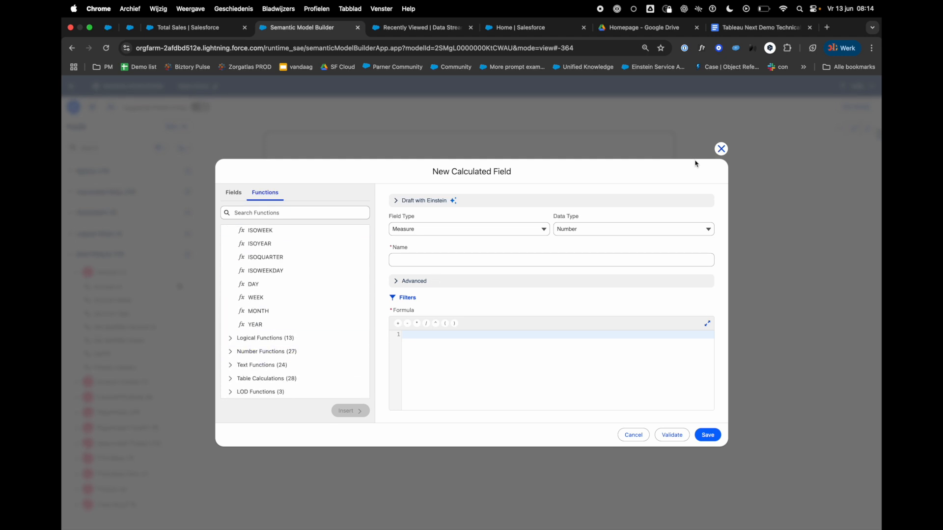
{"action": "left_click", "coordinate": [721, 149]}
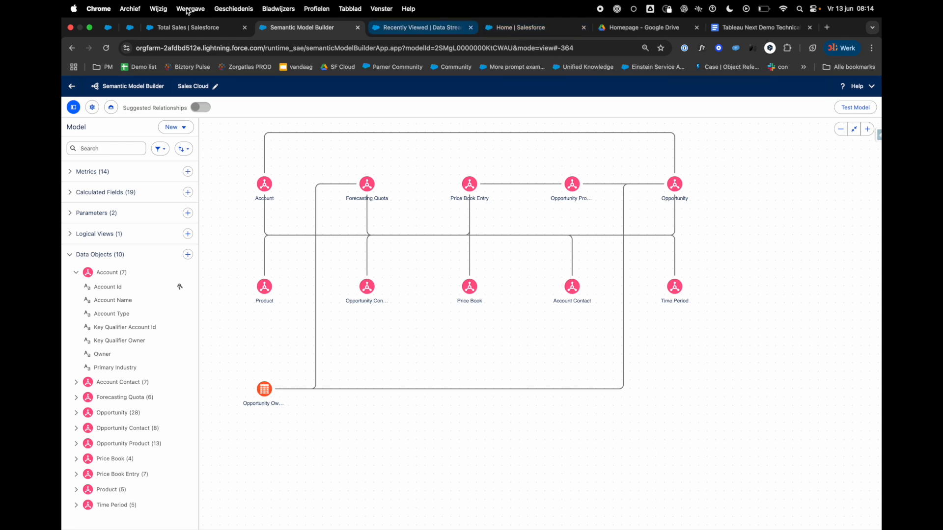
Step: Switch to the Data Cloud app from the Tableau home page and open its list of data streams
{"action": "left_click", "coordinate": [154, 27]}
{"action": "left_click", "coordinate": [73, 87]}
{"action": "left_click", "coordinate": [72, 86]}
{"action": "type", "text": "sal"}
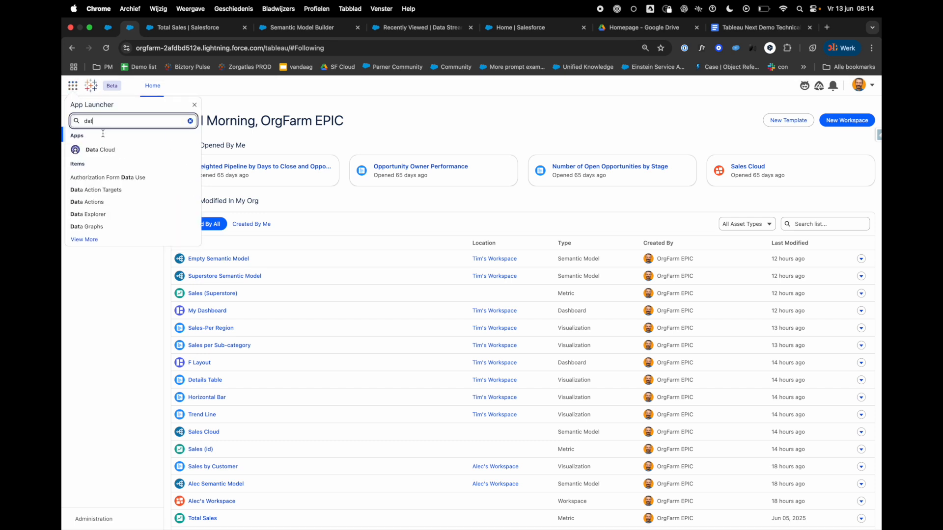
{"action": "left_click", "coordinate": [113, 156]}
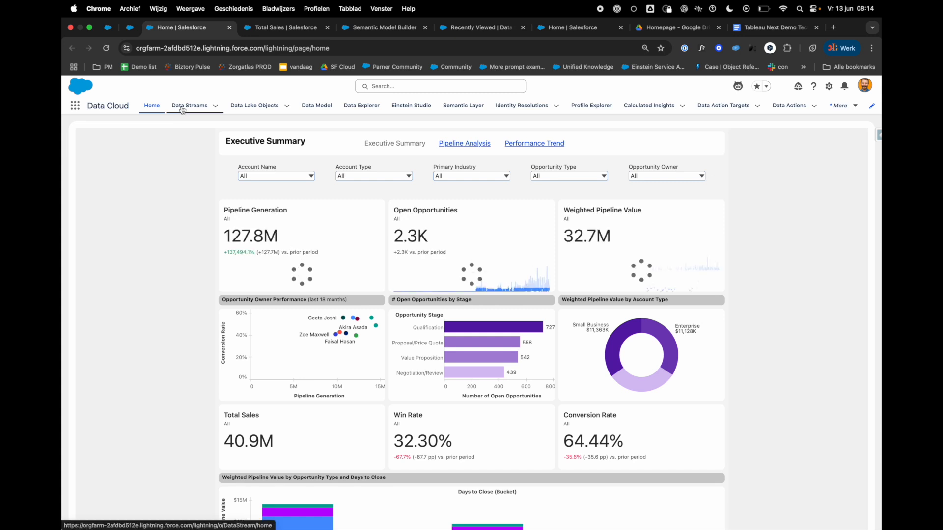
{"action": "left_click", "coordinate": [189, 106]}
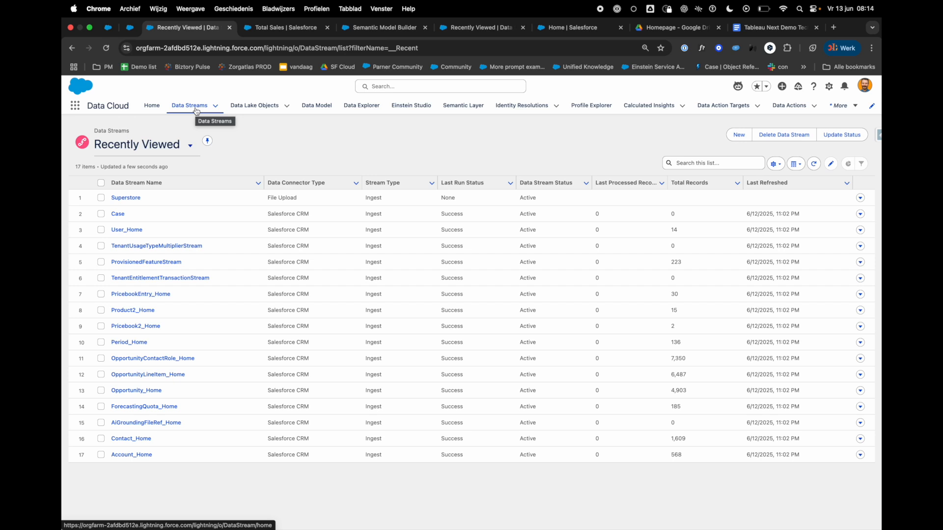
Step: Start a new data stream and look through the connected sources and other connectors available for ingesting data
{"action": "left_click", "coordinate": [738, 136]}
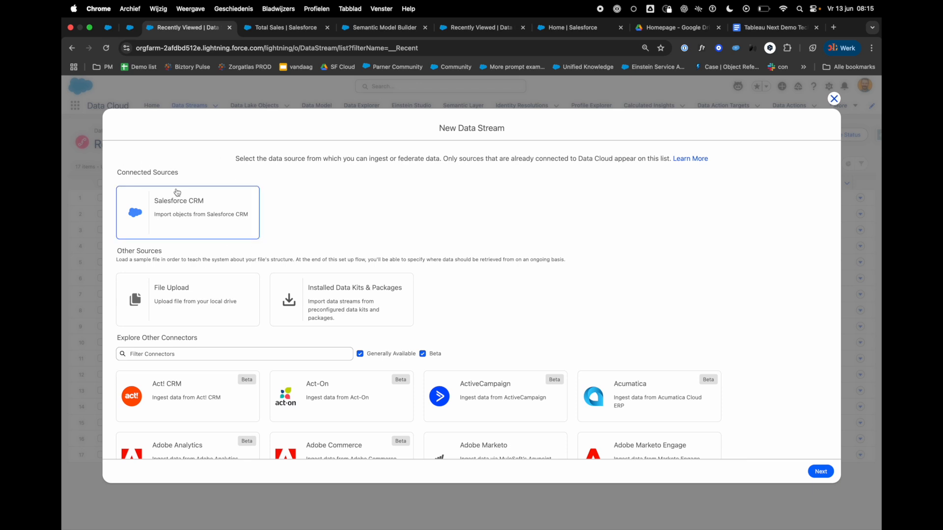
{"action": "scroll", "coordinate": [506, 456], "scroll_direction": "down", "scroll_amount": 1}
{"action": "scroll", "coordinate": [506, 456], "scroll_direction": "down", "scroll_amount": 10}
{"action": "scroll", "coordinate": [506, 456], "scroll_direction": "down", "scroll_amount": 10}
{"action": "scroll", "coordinate": [506, 457], "scroll_direction": "down", "scroll_amount": 10}
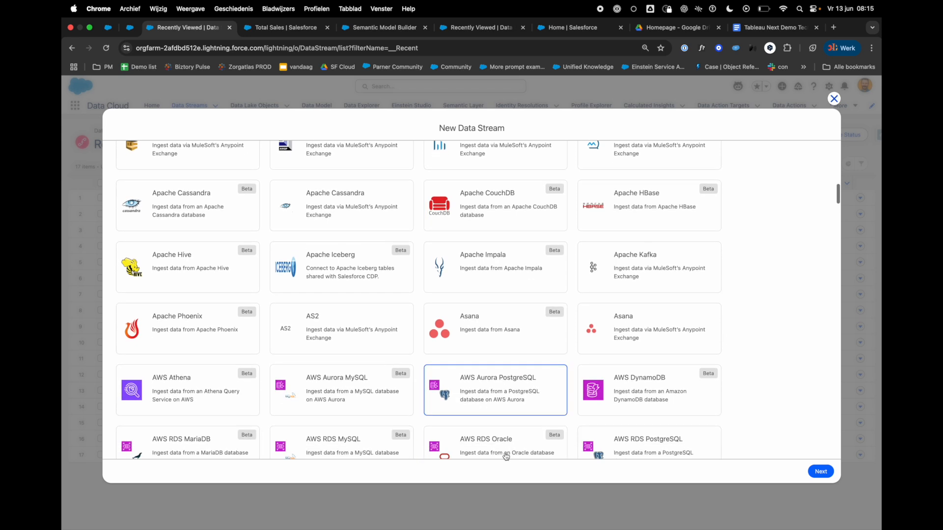
{"action": "scroll", "coordinate": [506, 456], "scroll_direction": "down", "scroll_amount": 10}
{"action": "scroll", "coordinate": [506, 456], "scroll_direction": "down", "scroll_amount": 15}
{"action": "scroll", "coordinate": [506, 457], "scroll_direction": "down", "scroll_amount": 12}
{"action": "scroll", "coordinate": [506, 457], "scroll_direction": "down", "scroll_amount": 20}
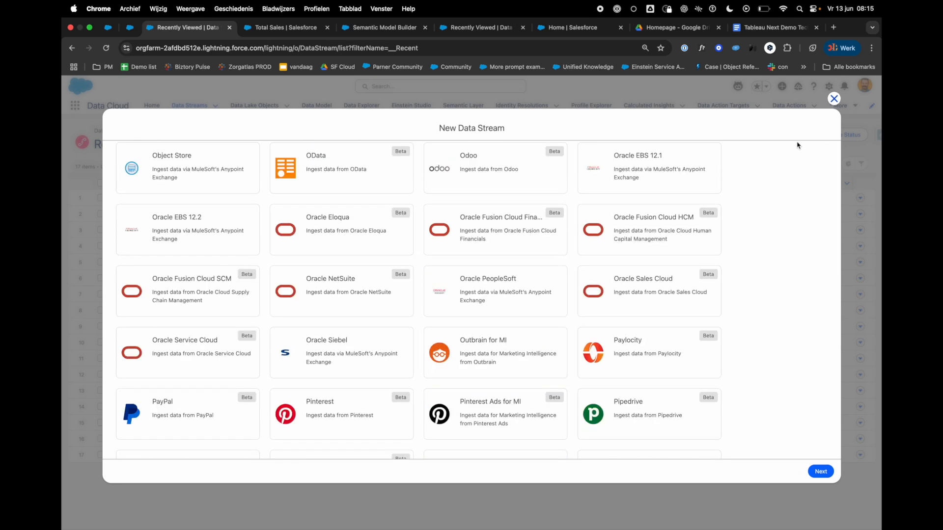
{"action": "scroll", "coordinate": [709, 241], "scroll_direction": "up", "scroll_amount": 15}
{"action": "scroll", "coordinate": [710, 241], "scroll_direction": "up", "scroll_amount": 20}
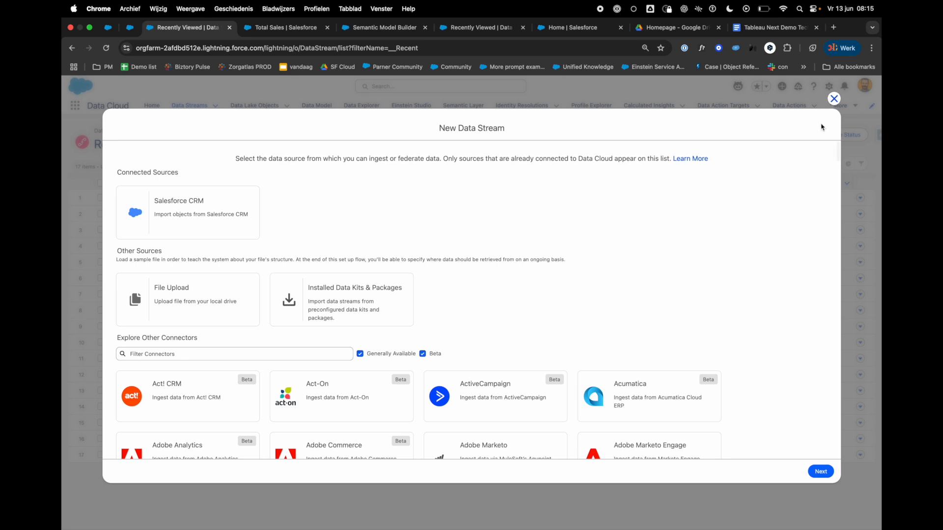
Step: Close the new data stream dialog and review Einstein Studio's foundation model connection options and list of generative models
{"action": "left_click", "coordinate": [834, 100]}
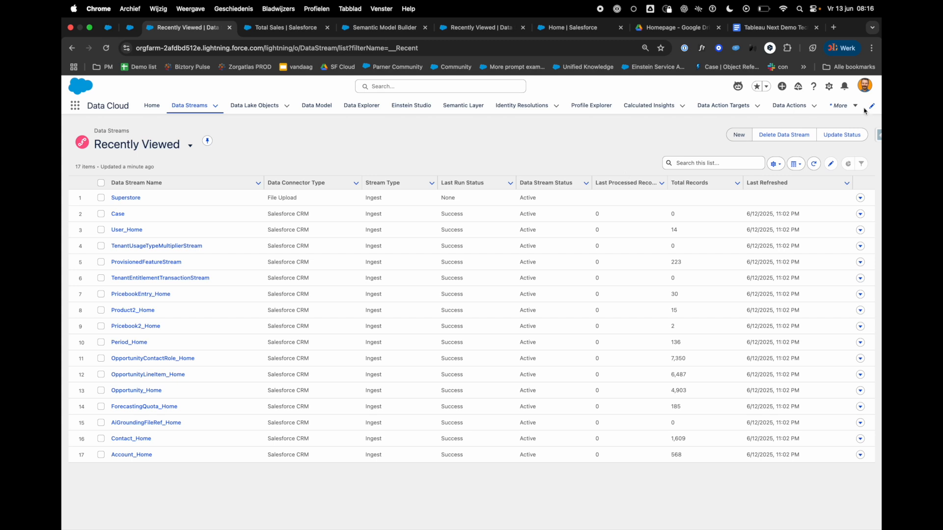
{"action": "left_click", "coordinate": [841, 105]}
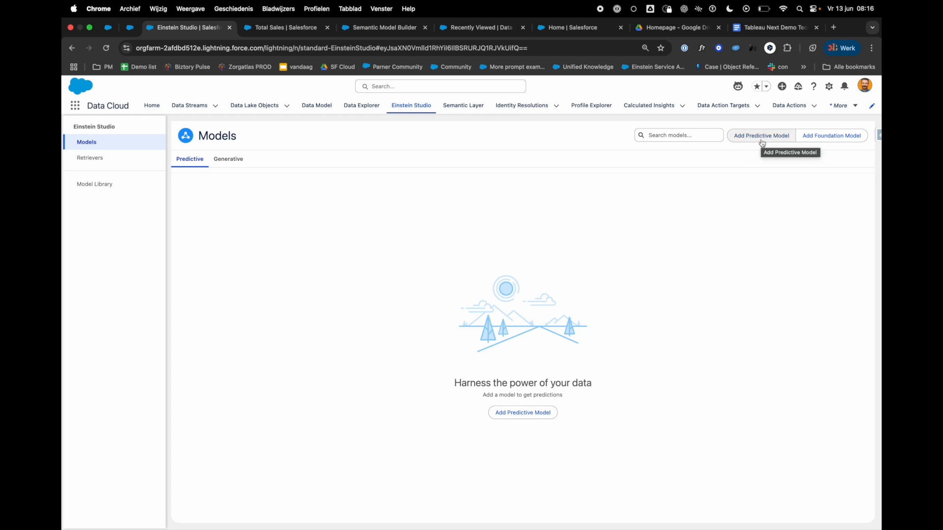
{"action": "left_click", "coordinate": [825, 143]}
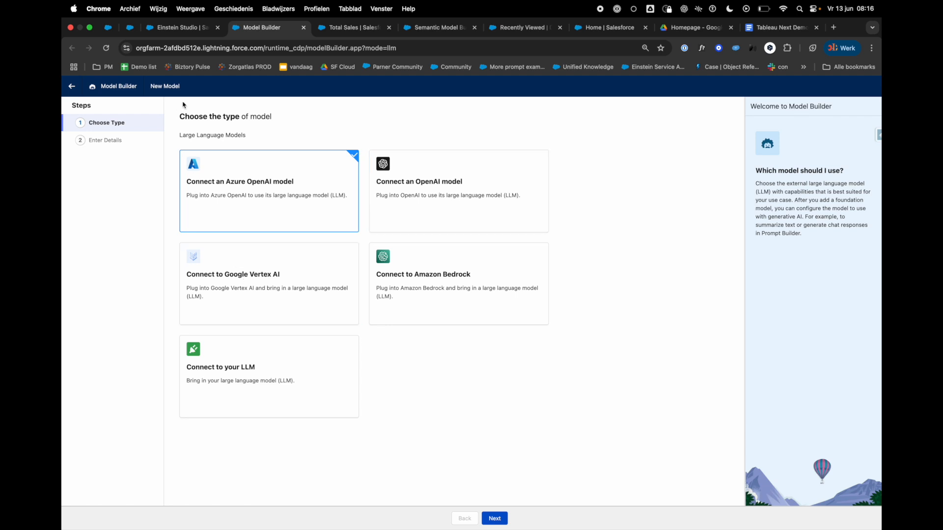
{"action": "left_click", "coordinate": [181, 26]}
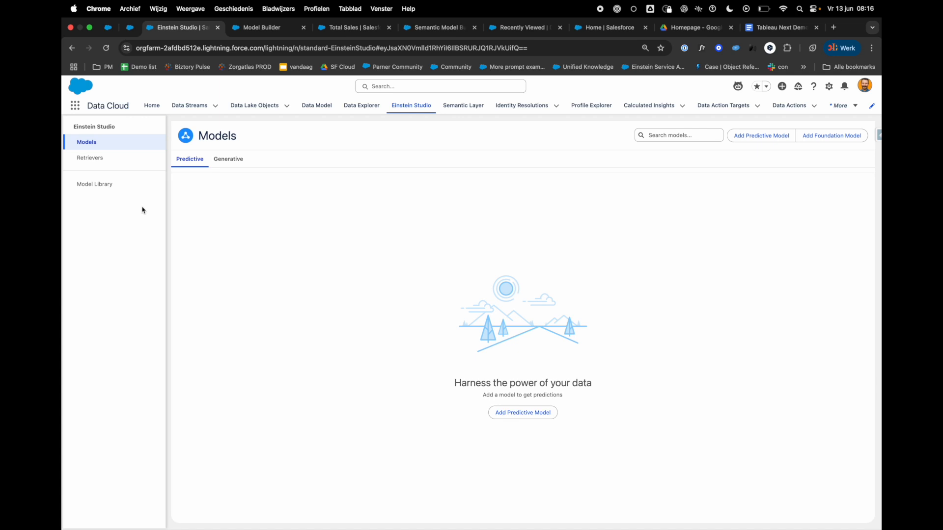
{"action": "left_click", "coordinate": [242, 168]}
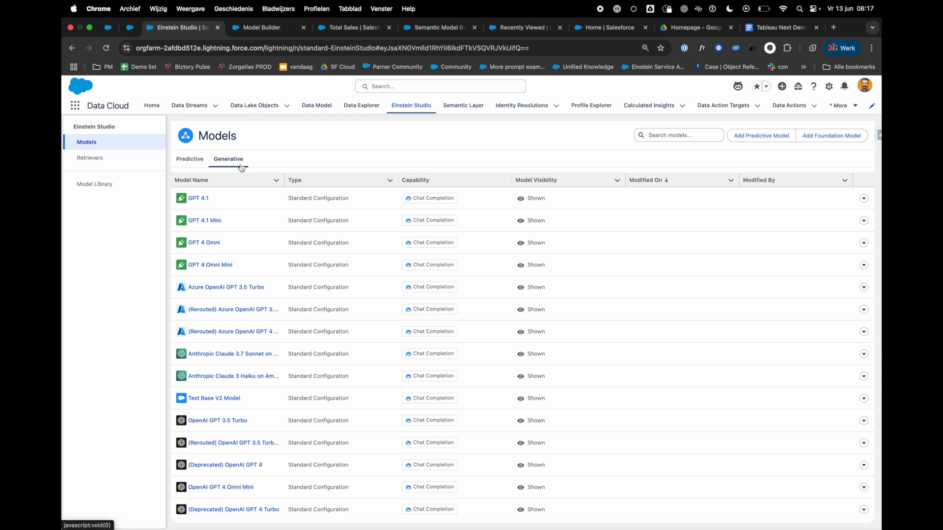
{"action": "scroll", "coordinate": [221, 378], "scroll_direction": "down", "scroll_amount": 3}
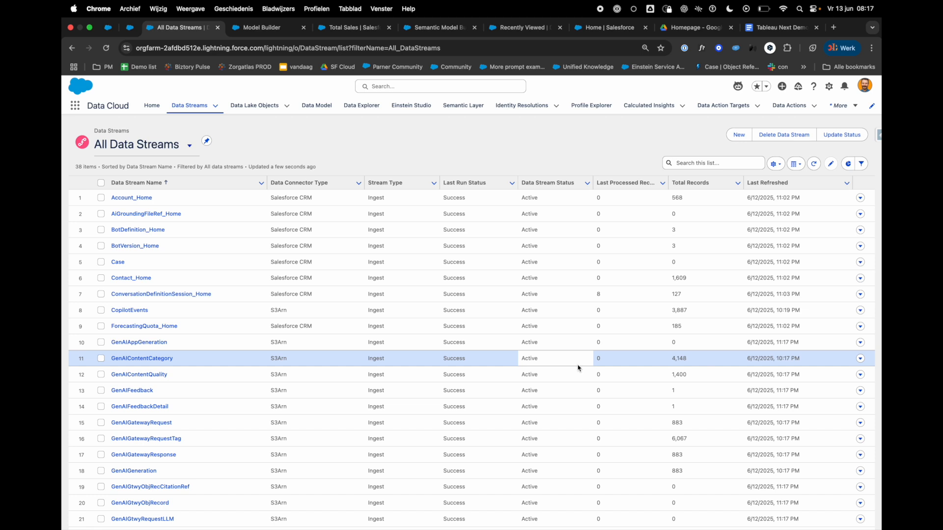
Step: Look through the Data Lake Objects, the mapped Data Model objects and the Semantic Layer models, and open the Sales Cloud semantic model
{"action": "left_click", "coordinate": [246, 113]}
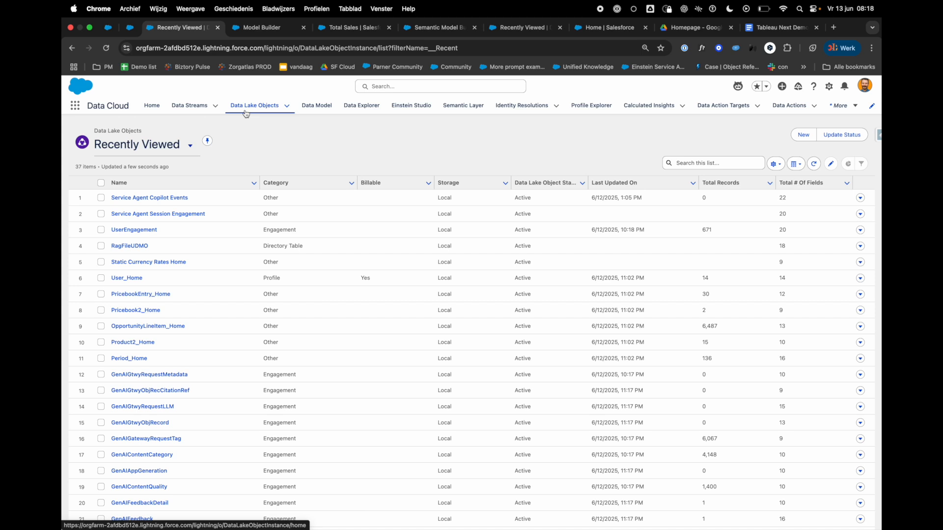
{"action": "left_click", "coordinate": [314, 109]}
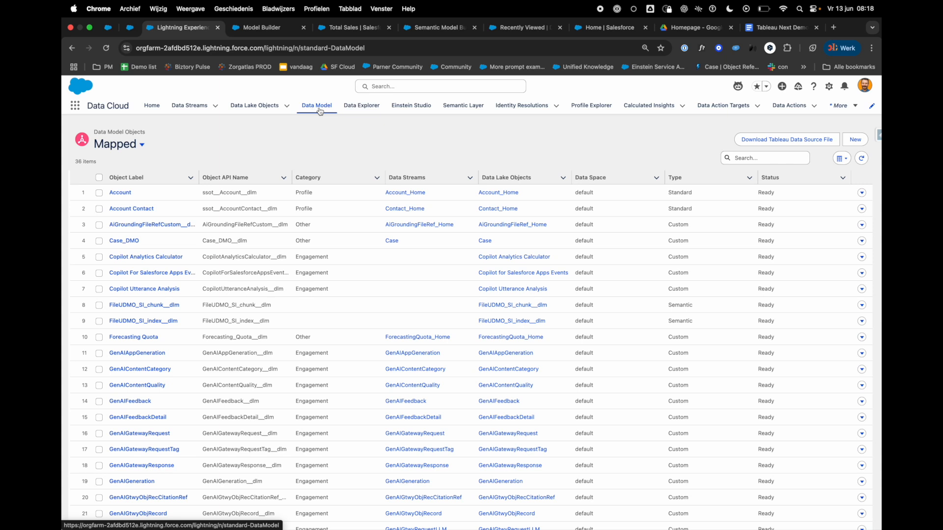
{"action": "left_click", "coordinate": [456, 111]}
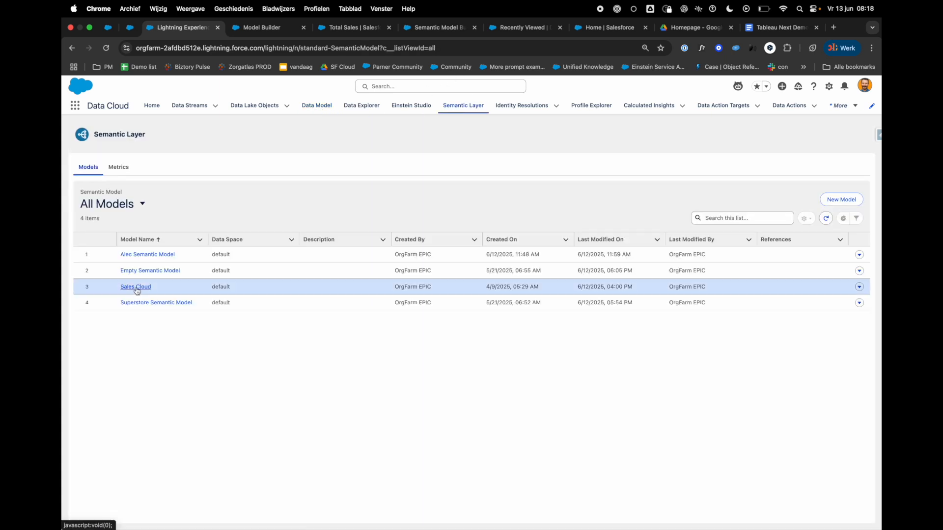
{"action": "left_click", "coordinate": [136, 287]}
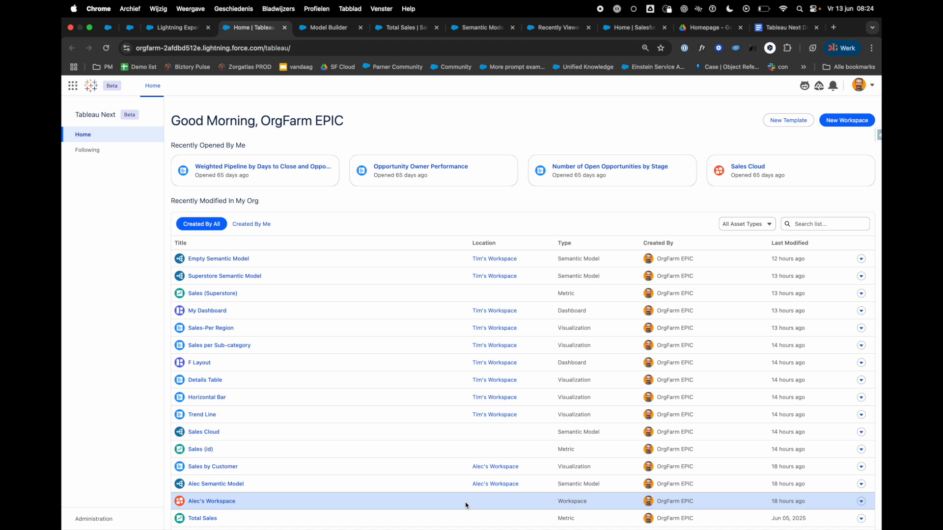
Step: Filter the Tableau Next home list to workspaces and create a new workspace named Marketing Team
{"action": "left_click", "coordinate": [744, 225]}
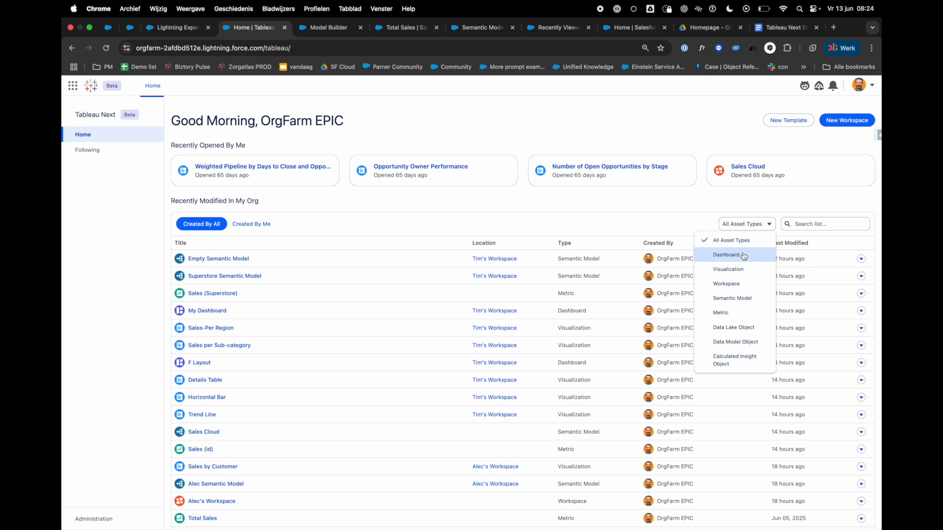
{"action": "left_click", "coordinate": [741, 284]}
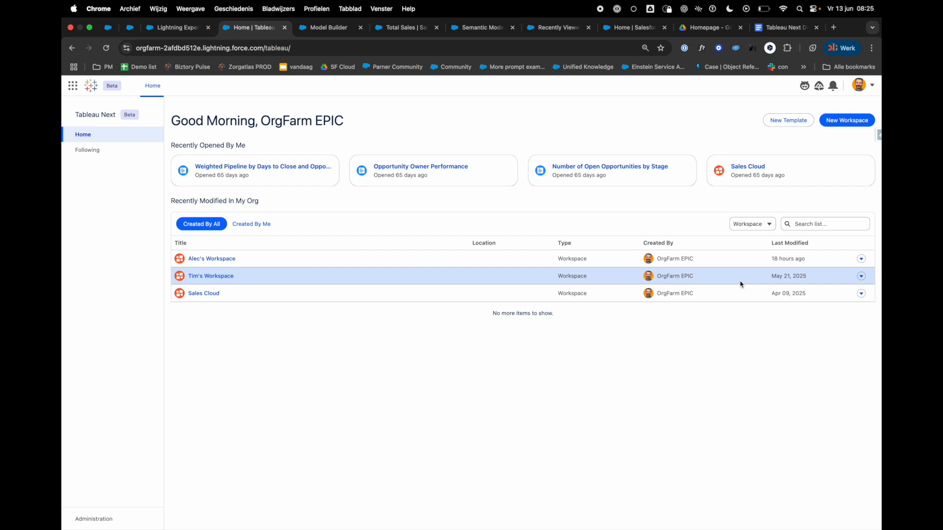
{"action": "left_click", "coordinate": [840, 122]}
{"action": "type", "text": "Marketing T"}
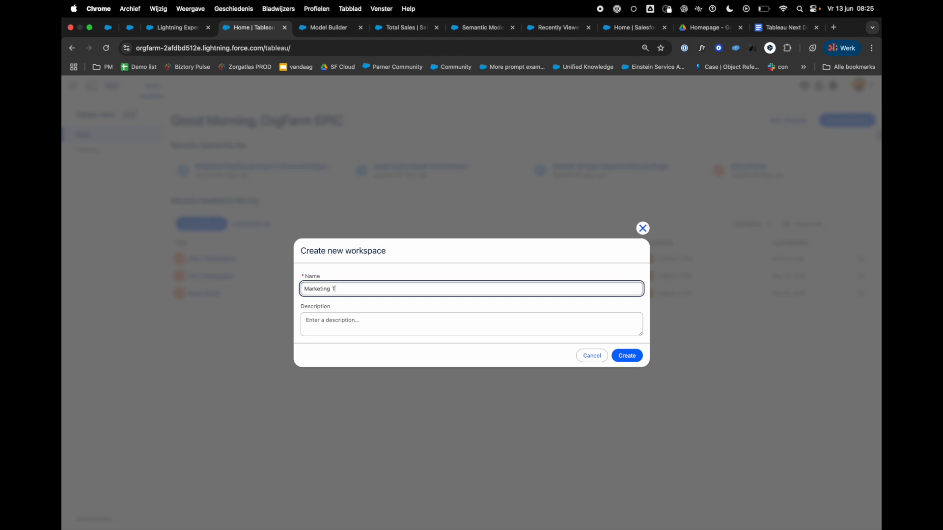
{"action": "key", "text": "BackSpace"}
{"action": "type", "text": "Team"}
{"action": "left_click", "coordinate": [627, 356]}
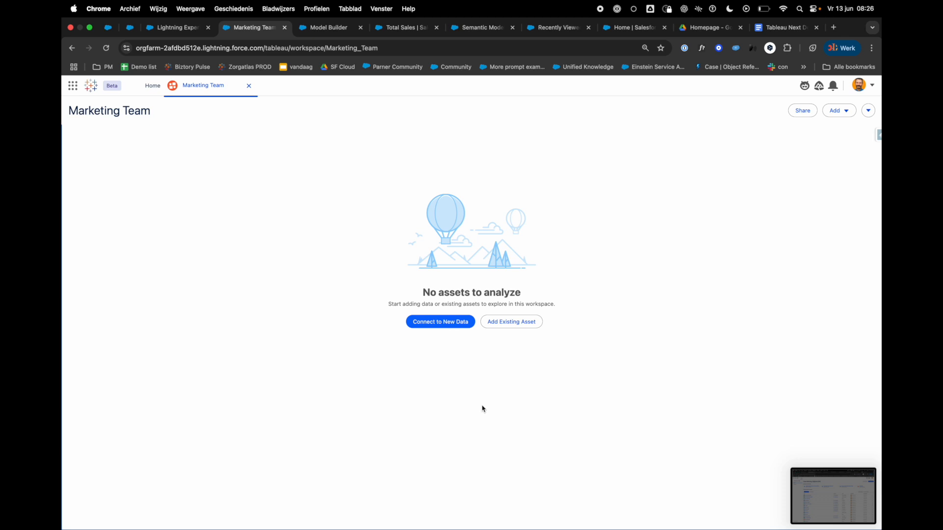
Step: Search the existing assets for account and add the Account data model object to the Marketing Team workspace
{"action": "left_click", "coordinate": [518, 325]}
{"action": "left_click", "coordinate": [633, 204]}
{"action": "type", "text": "account"}
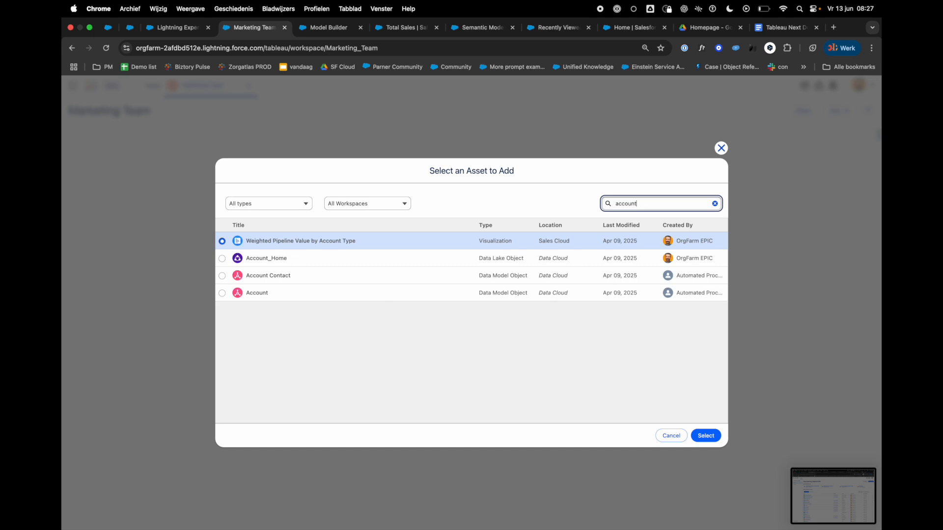
{"action": "left_click", "coordinate": [222, 293]}
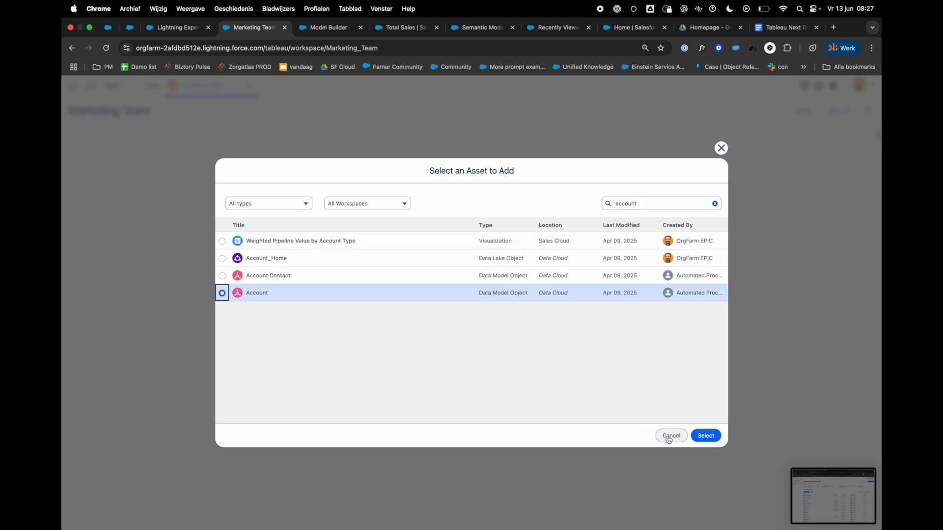
{"action": "left_click", "coordinate": [705, 437]}
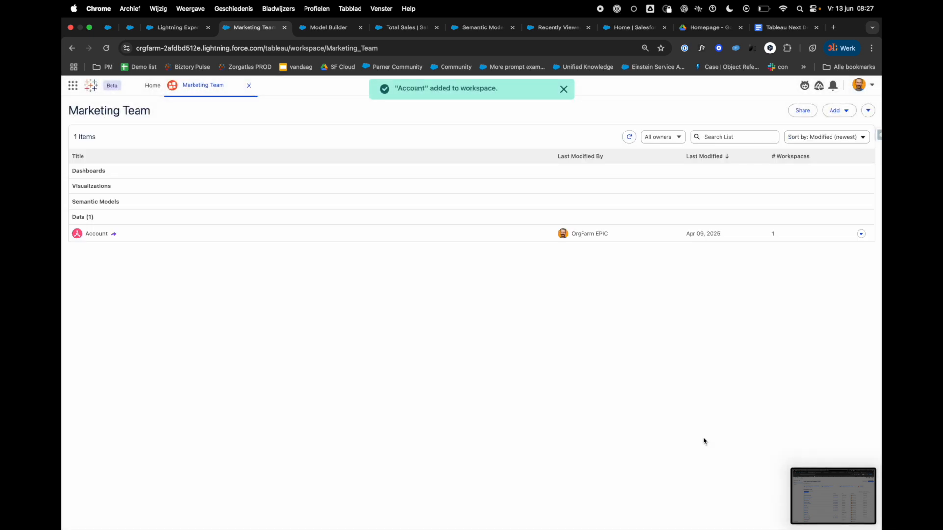
Step: Search the existing assets for user and add the User data model object to the Marketing Team workspace
{"action": "left_click", "coordinate": [833, 111]}
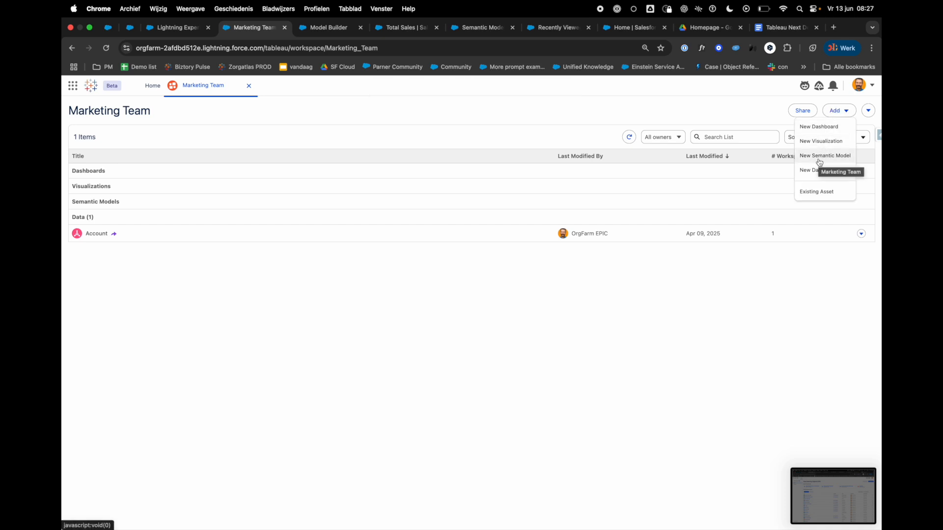
{"action": "left_click", "coordinate": [819, 192]}
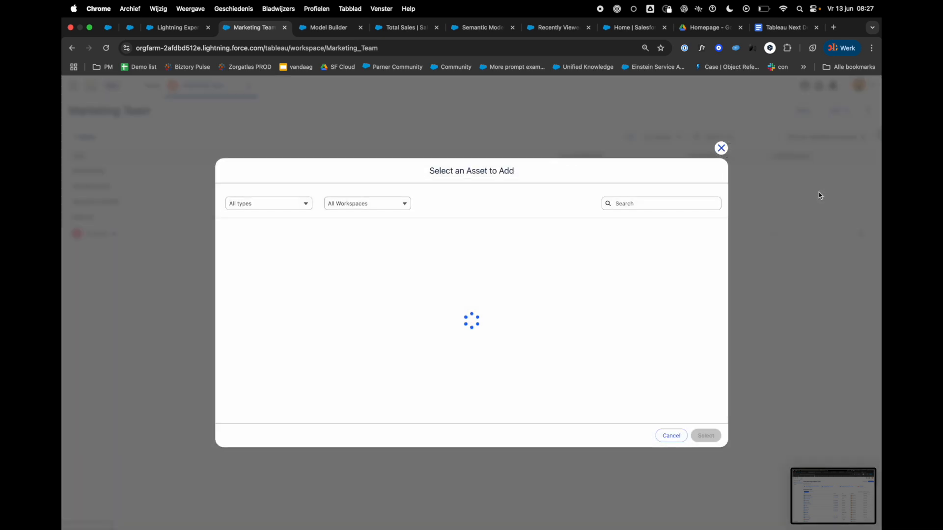
{"action": "left_click", "coordinate": [657, 204]}
{"action": "type", "text": "user"}
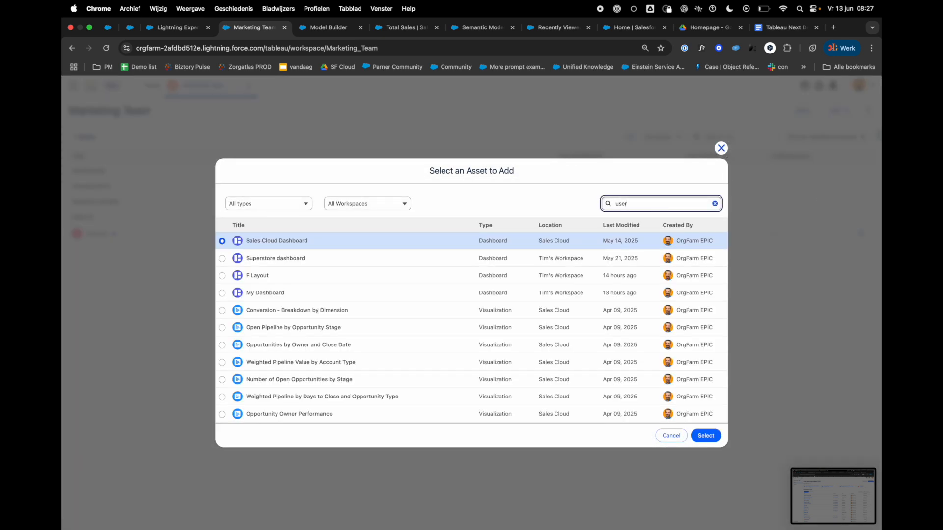
{"action": "left_click", "coordinate": [222, 275]}
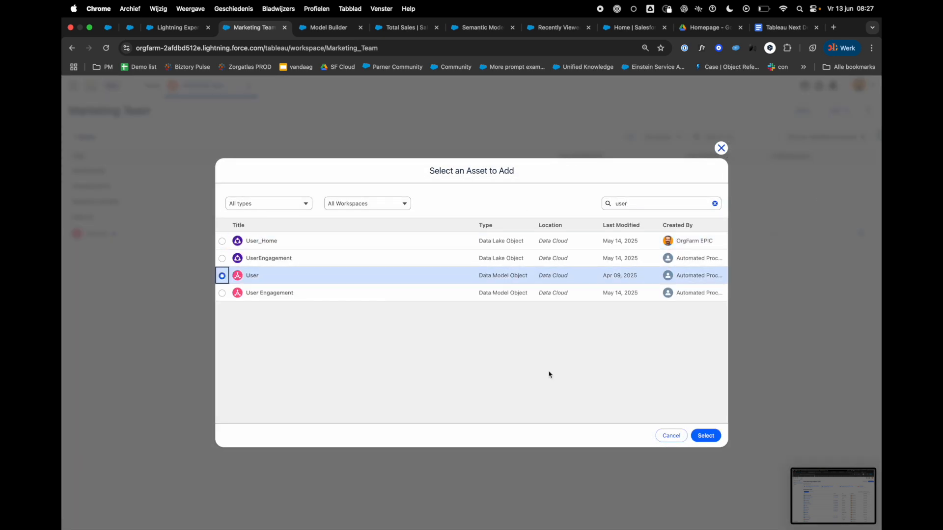
{"action": "left_click", "coordinate": [710, 436]}
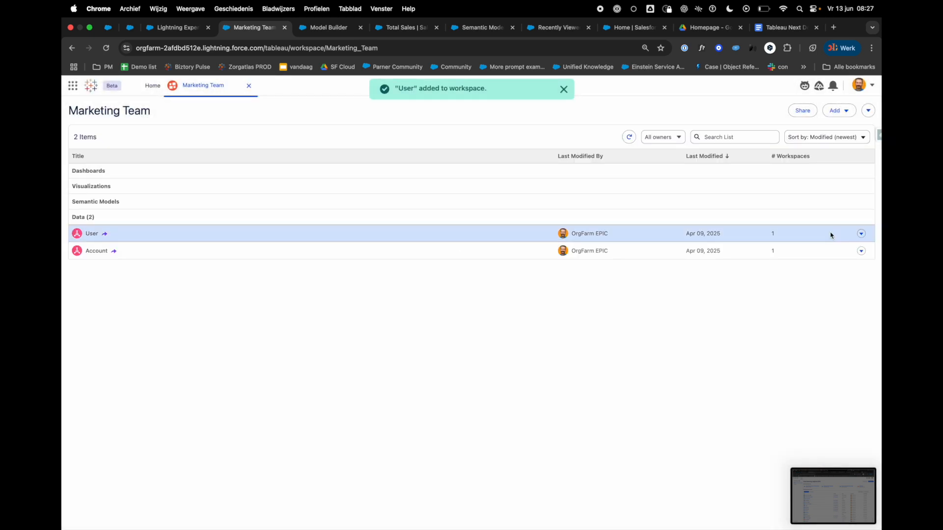
Step: Create a semantic model named Marketing Data Model in the workspace and add the Account data model object to it
{"action": "left_click", "coordinate": [834, 112]}
{"action": "left_click", "coordinate": [828, 154]}
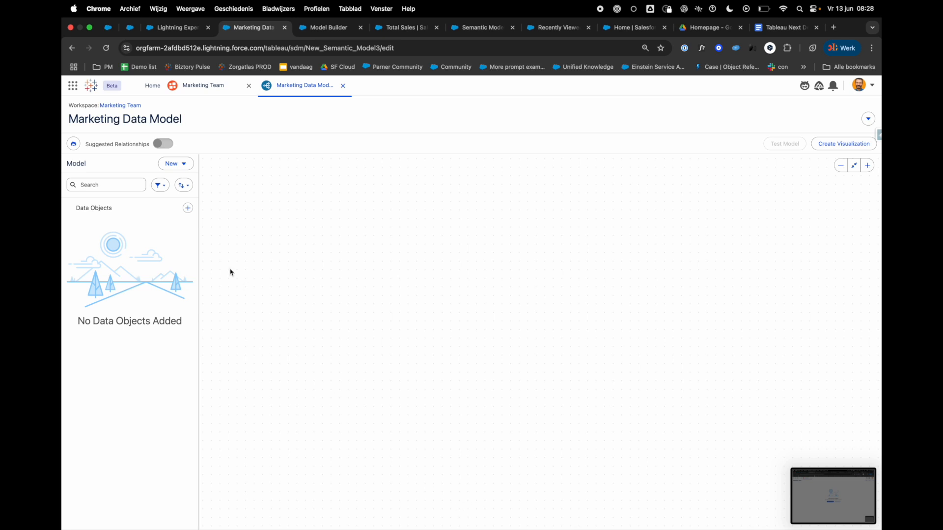
{"action": "left_click", "coordinate": [188, 209]}
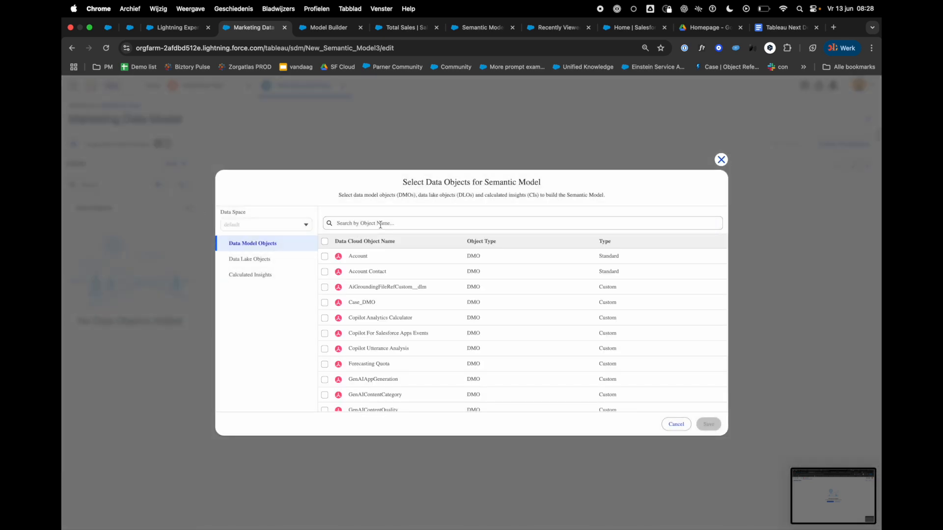
{"action": "left_click", "coordinate": [325, 257]}
{"action": "left_click", "coordinate": [708, 425]}
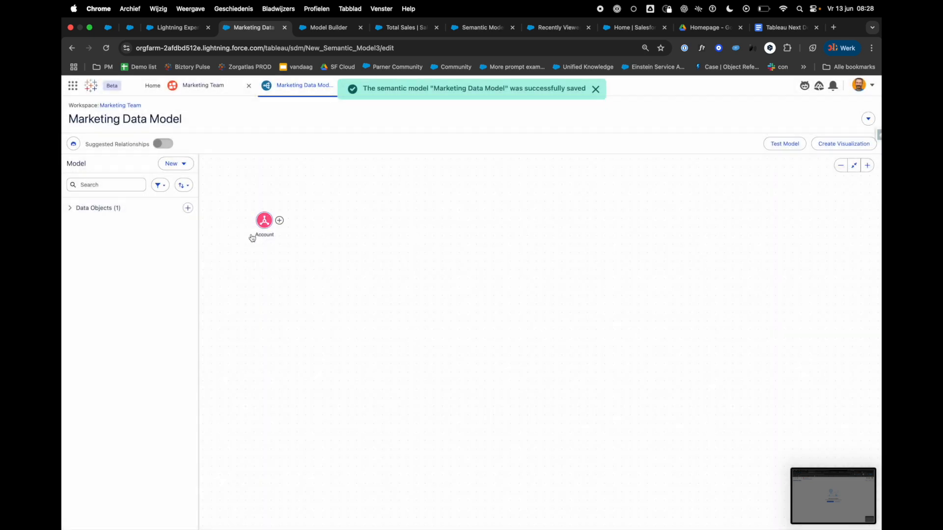
Step: Find the User data model object and add it with all its fields to the Marketing Data Model
{"action": "left_click", "coordinate": [188, 210]}
{"action": "left_click", "coordinate": [354, 223]}
{"action": "type", "text": "user"}
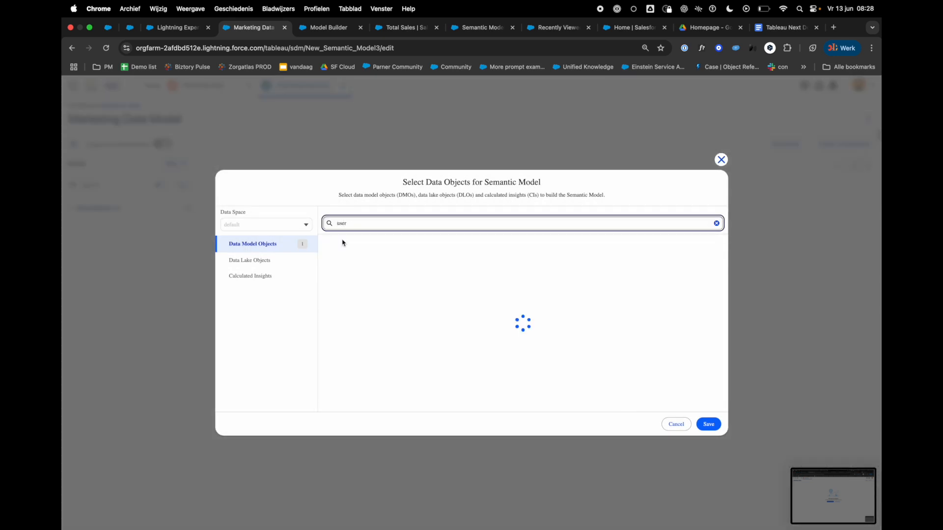
{"action": "left_click", "coordinate": [324, 256]}
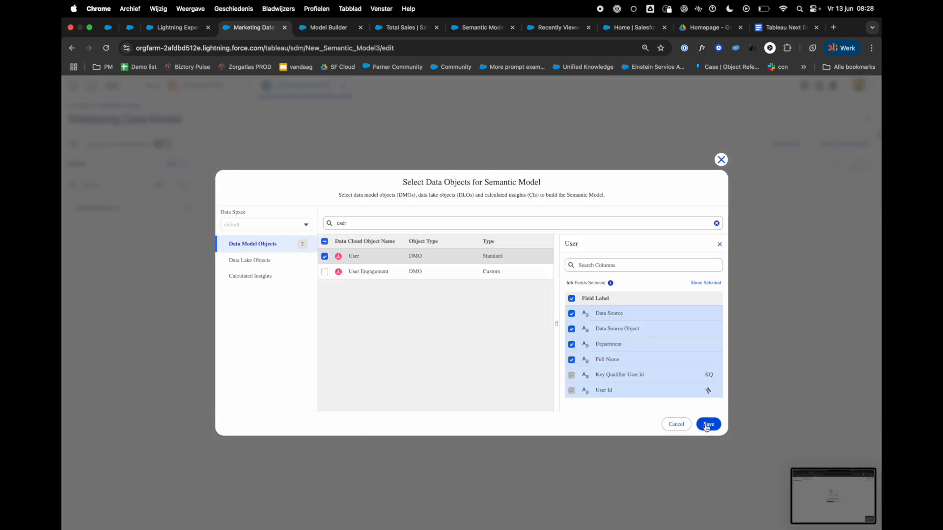
{"action": "left_click", "coordinate": [706, 427]}
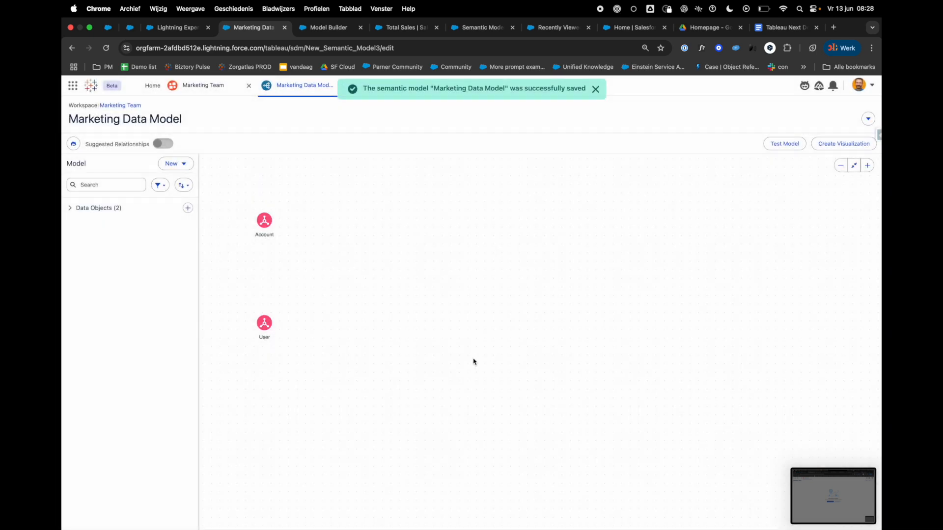
Step: Connect the User object to the Account object on the canvas and start defining the relationship's matching fields
{"action": "mouse_move", "coordinate": [280, 326]}
{"action": "left_click_drag", "start_coordinate": [280, 325], "coordinate": [265, 222]}
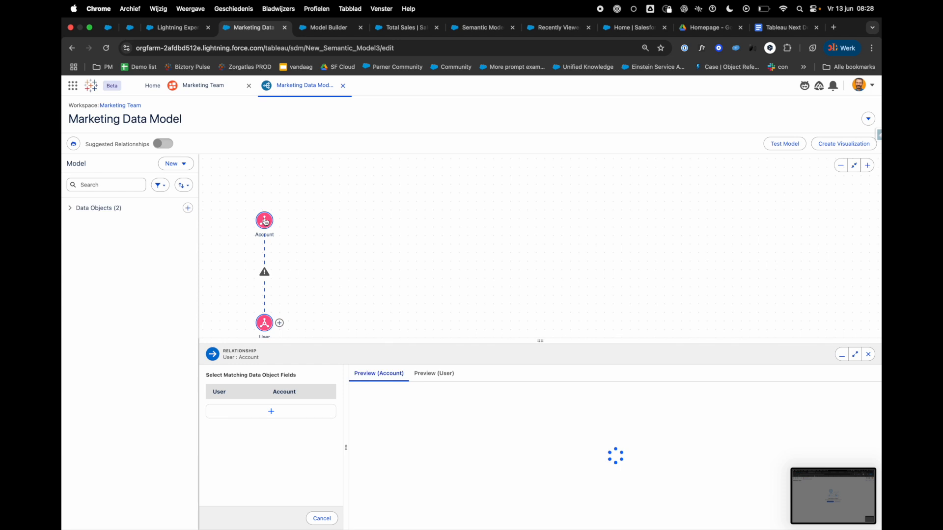
{"action": "left_click", "coordinate": [284, 417]}
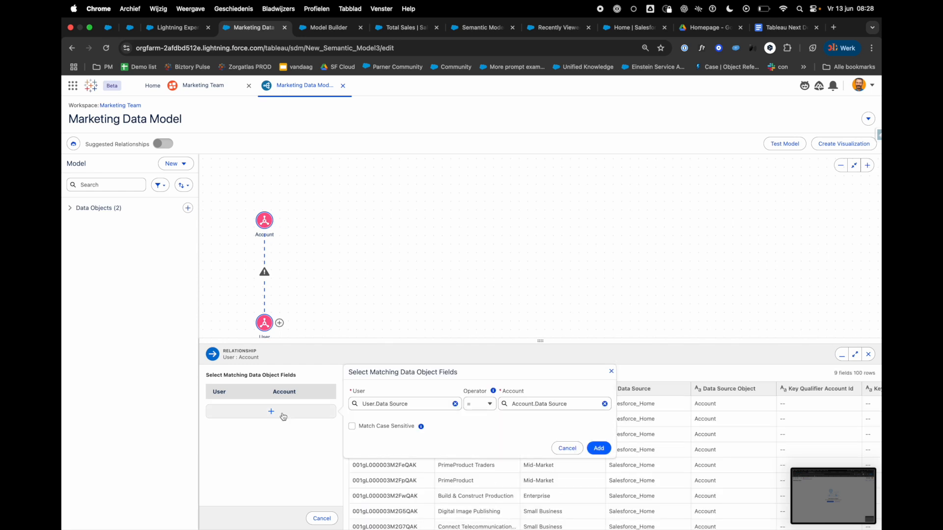
Step: Set the User side of the relationship's matching fields to User.User Id
{"action": "left_click", "coordinate": [415, 406]}
{"action": "left_click_drag", "start_coordinate": [415, 407], "coordinate": [340, 405]}
{"action": "type", "text": "own"}
{"action": "key", "text": "BackSpace"}
{"action": "key", "text": "BackSpace"}
{"action": "key", "text": "BackSpace"}
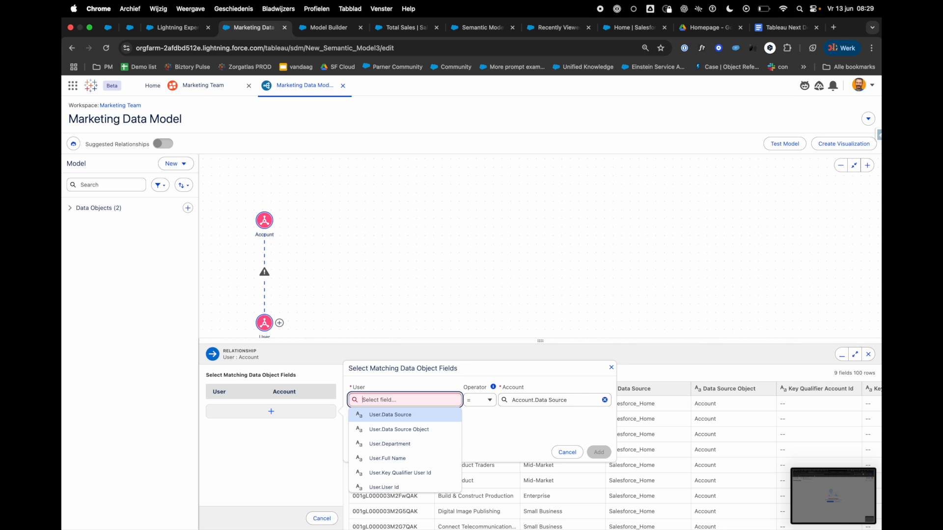
{"action": "type", "text": "ow"}
{"action": "key", "text": "BackSpace"}
{"action": "type", "text": "w"}
{"action": "key", "text": "BackSpace"}
{"action": "key", "text": "BackSpace"}
{"action": "type", "text": "id"}
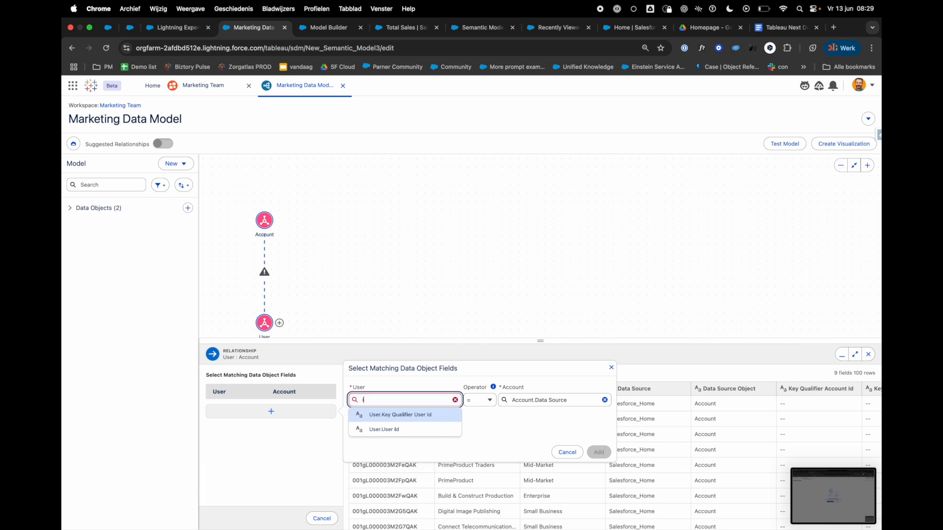
{"action": "left_click", "coordinate": [385, 429]}
Step: Set the Account side of the relationship's matching fields to Account.Owner
{"action": "left_click", "coordinate": [540, 404]}
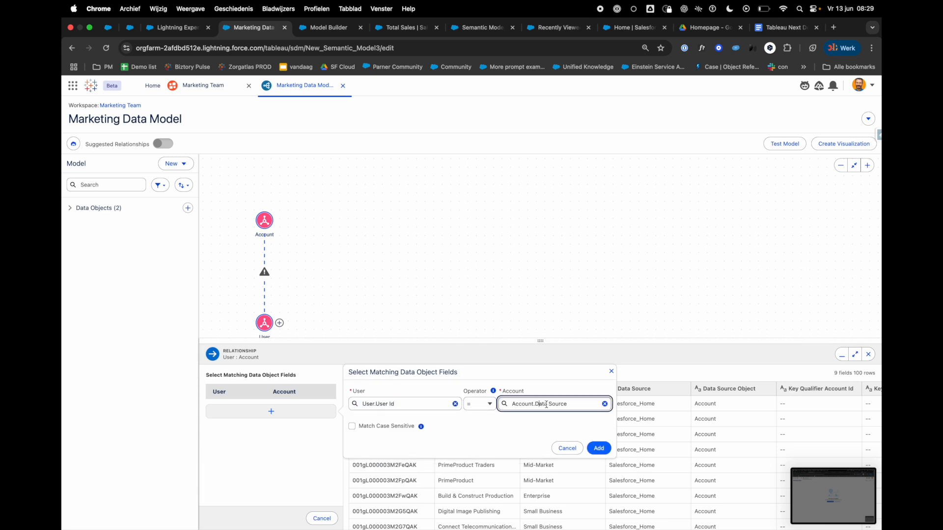
{"action": "left_click", "coordinate": [605, 404]}
{"action": "type", "text": "own"}
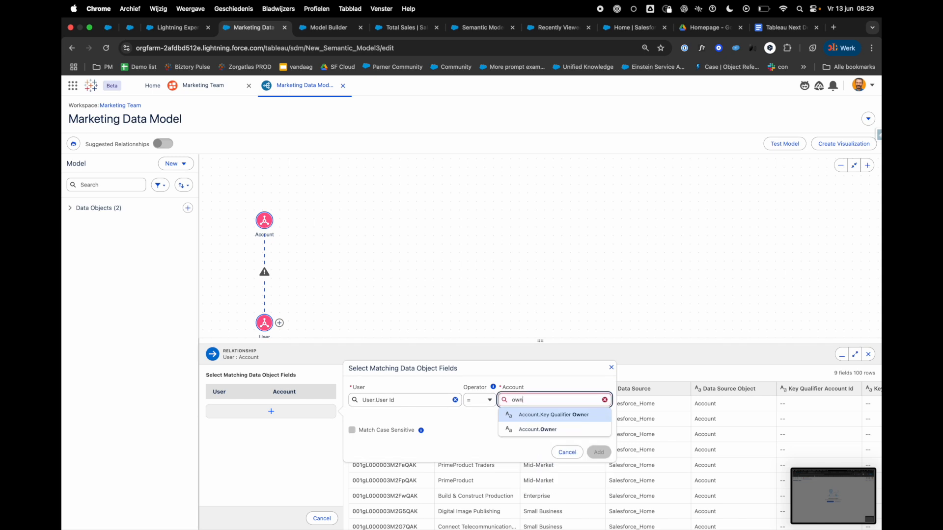
{"action": "left_click", "coordinate": [565, 430]}
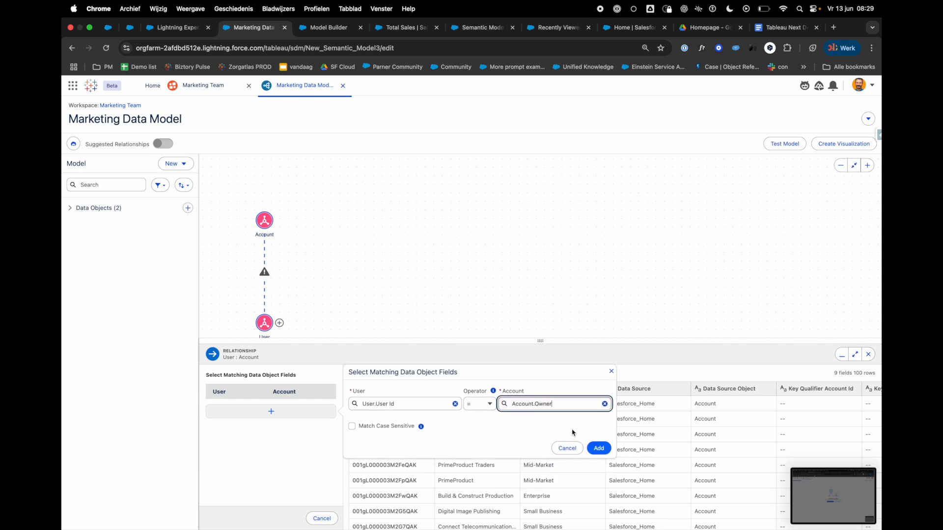
Step: Add the User.User Id = Account.Owner field match and apply the relationship between User and Account
{"action": "left_click", "coordinate": [598, 452]}
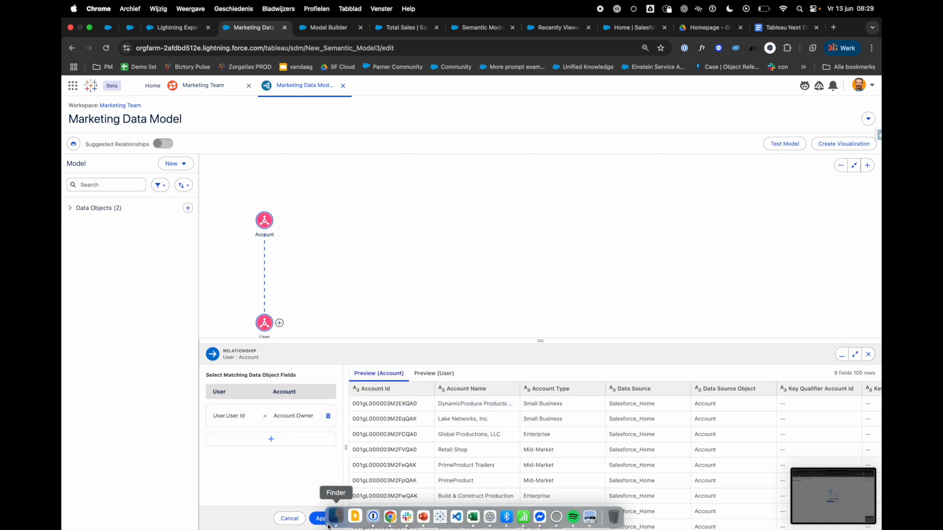
{"action": "left_click", "coordinate": [325, 519]}
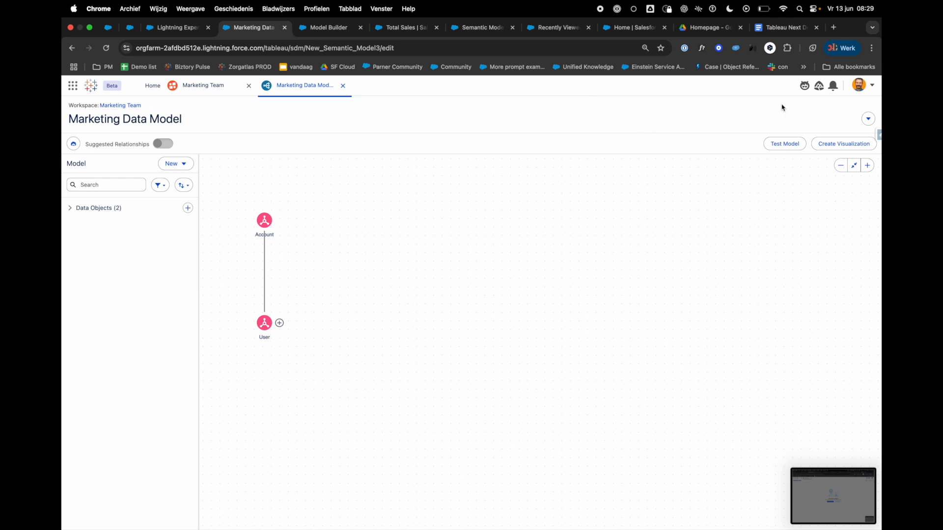
Step: Test the semantic model with Account.Account Name as the dimension
{"action": "left_click", "coordinate": [783, 144]}
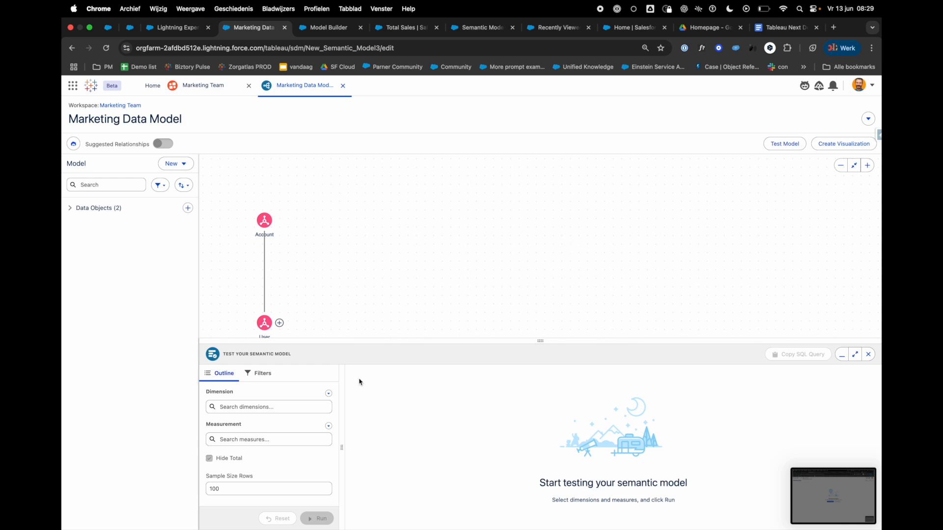
{"action": "left_click", "coordinate": [292, 406]}
{"action": "left_click", "coordinate": [270, 434]}
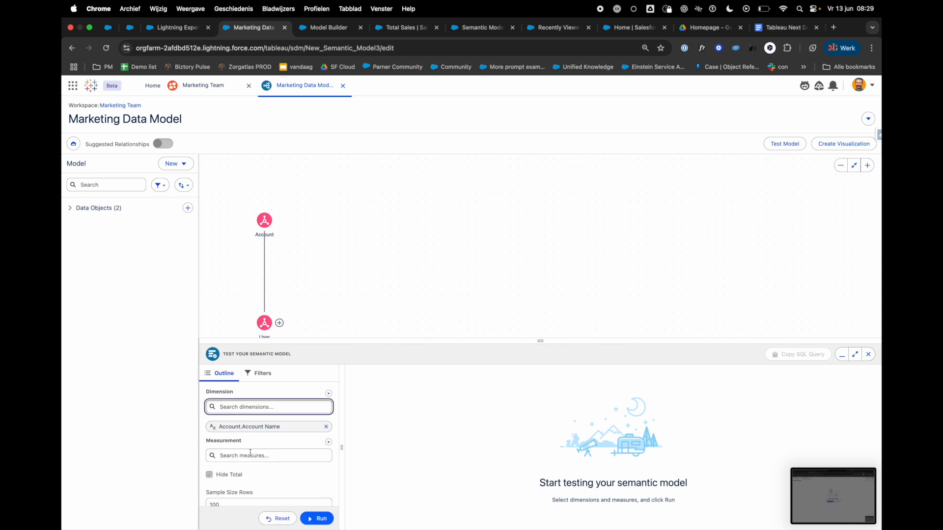
{"action": "left_click", "coordinate": [256, 456]}
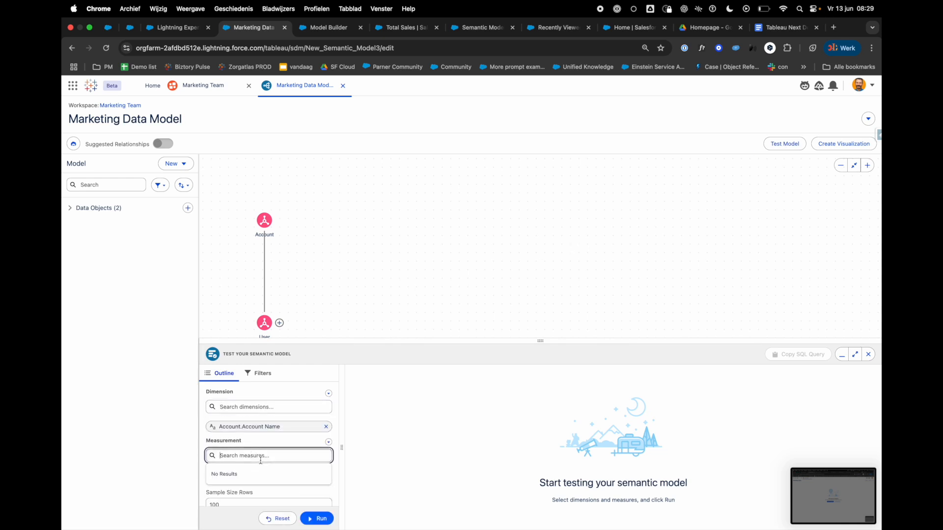
{"action": "left_click", "coordinate": [320, 519]}
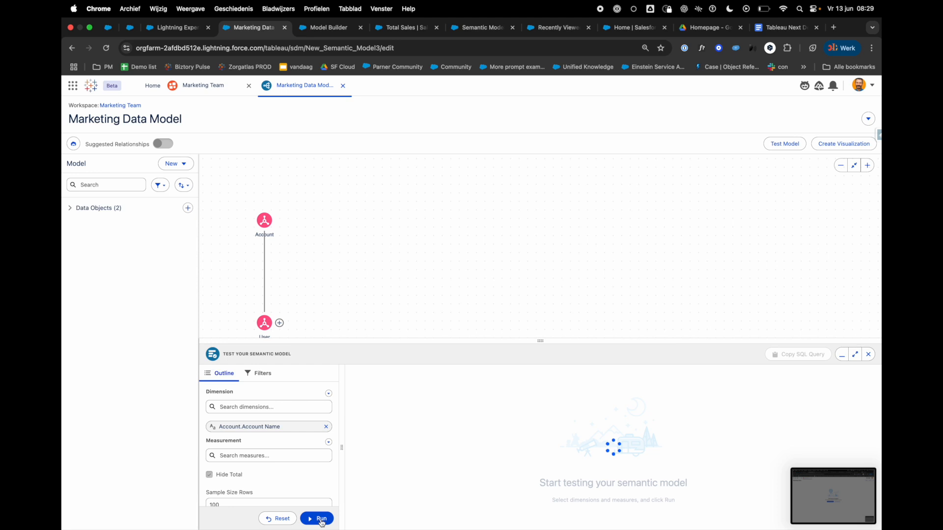
Step: Add User.User Id as a second dimension and rerun the semantic model test
{"action": "left_click", "coordinate": [260, 406]}
{"action": "type", "text": "id"}
{"action": "left_click", "coordinate": [252, 491]}
{"action": "left_click", "coordinate": [317, 519]}
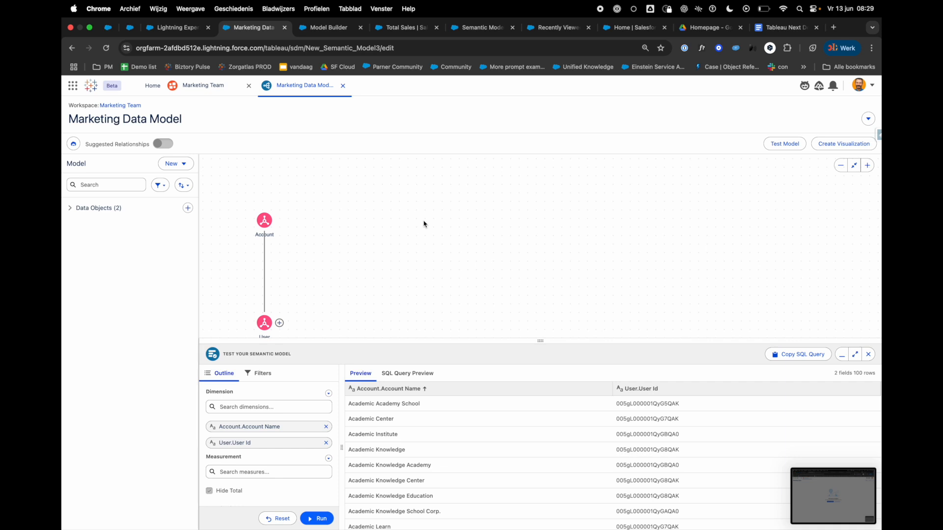
Step: Create a logical view named "example" based on the Account data model object
{"action": "left_click", "coordinate": [174, 163]}
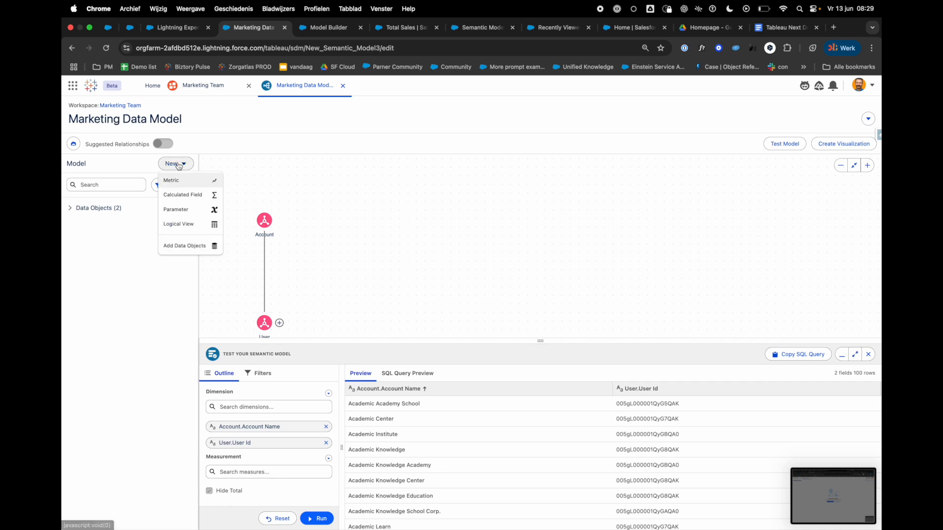
{"action": "left_click", "coordinate": [199, 229]}
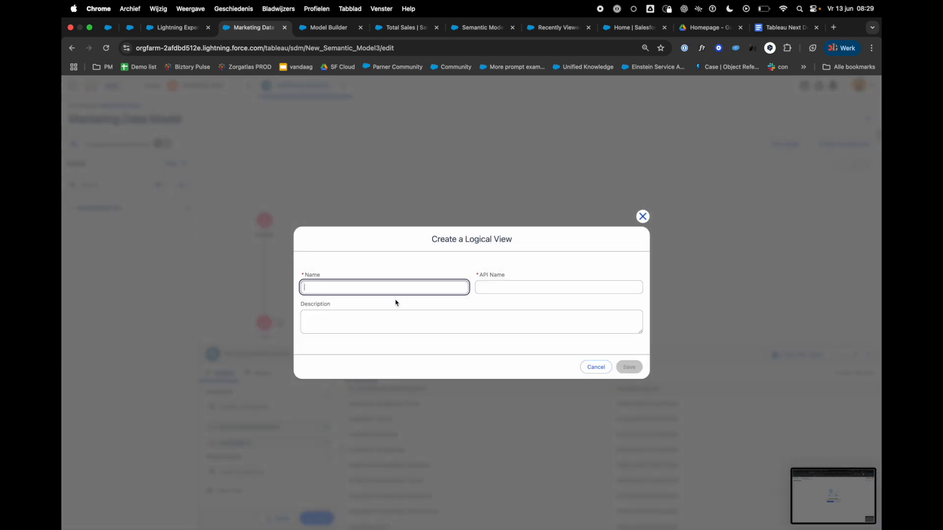
{"action": "type", "text": "example"}
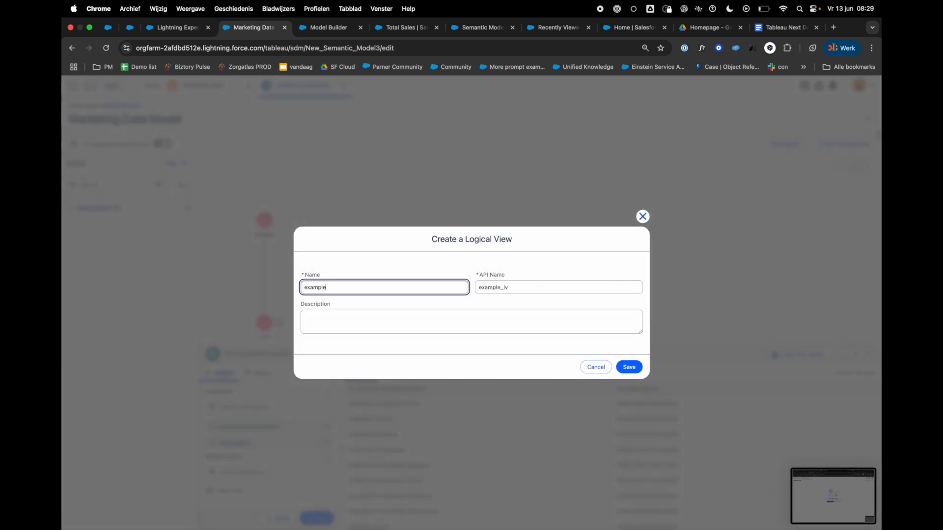
{"action": "left_click", "coordinate": [637, 368]}
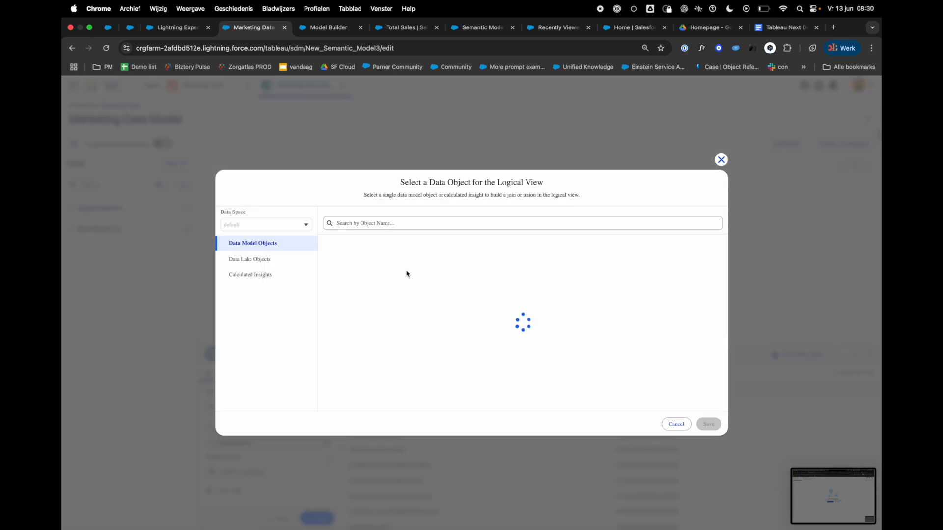
{"action": "left_click", "coordinate": [324, 256]}
{"action": "left_click", "coordinate": [703, 426]}
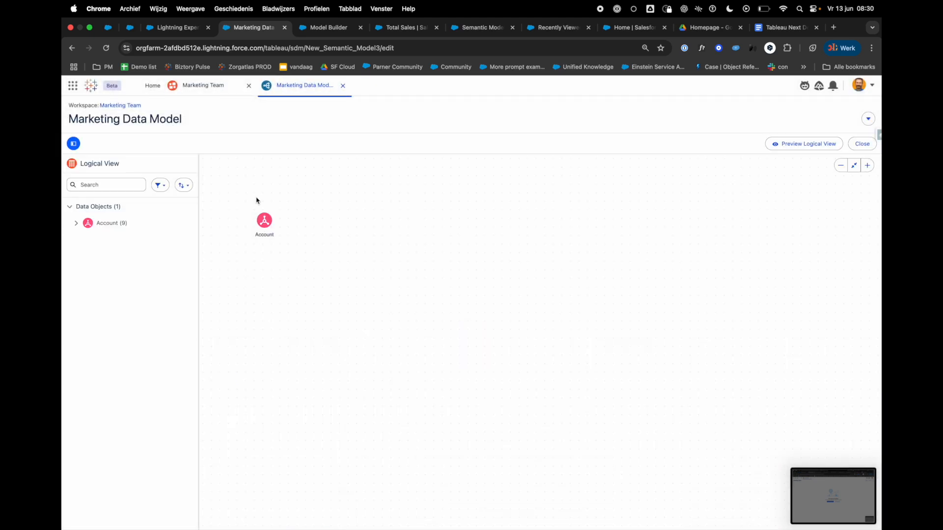
Step: Join the User data model object to Account in the logical view and start defining the join's matching fields
{"action": "left_click", "coordinate": [279, 225]}
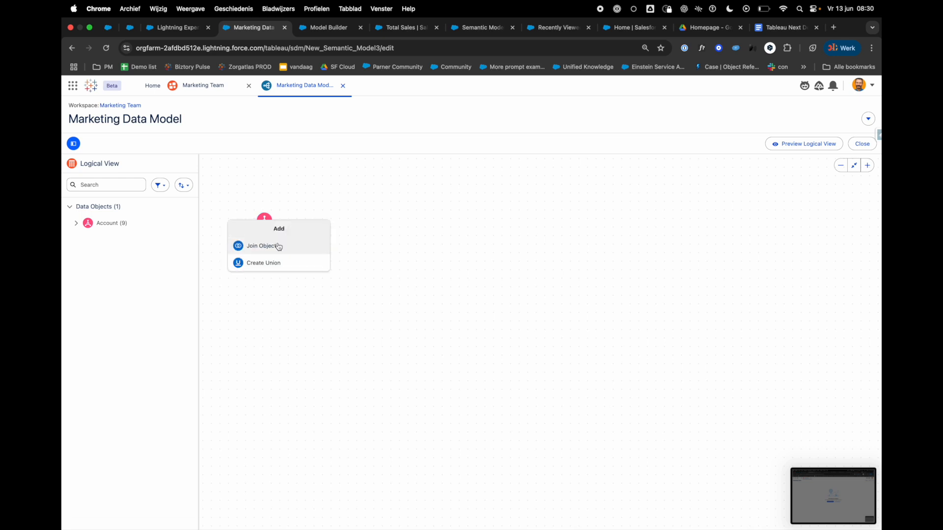
{"action": "left_click", "coordinate": [279, 246]}
{"action": "type", "text": "us"}
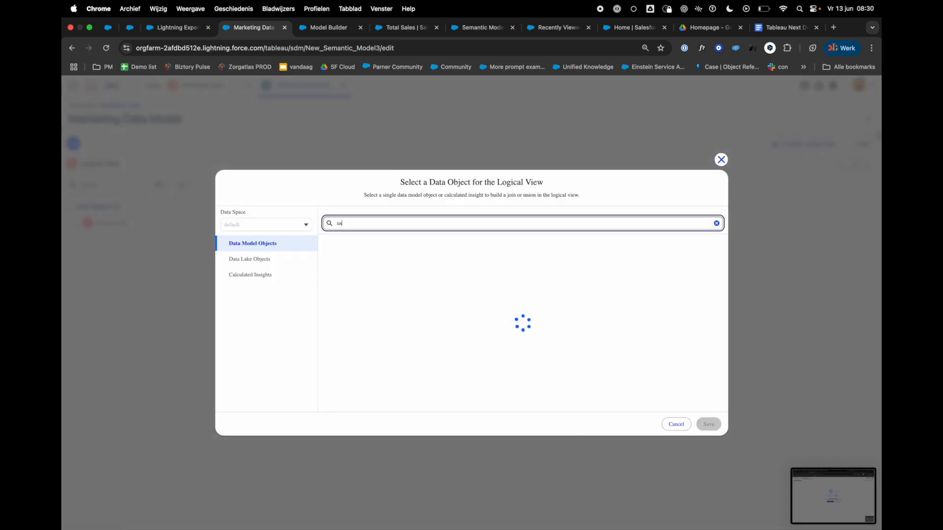
{"action": "type", "text": "er"}
{"action": "left_click", "coordinate": [324, 257]}
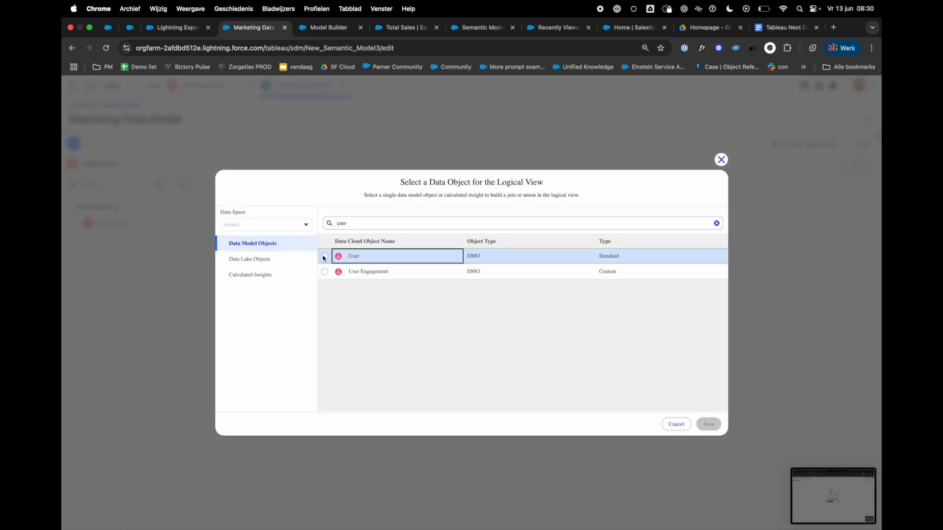
{"action": "left_click", "coordinate": [708, 424]}
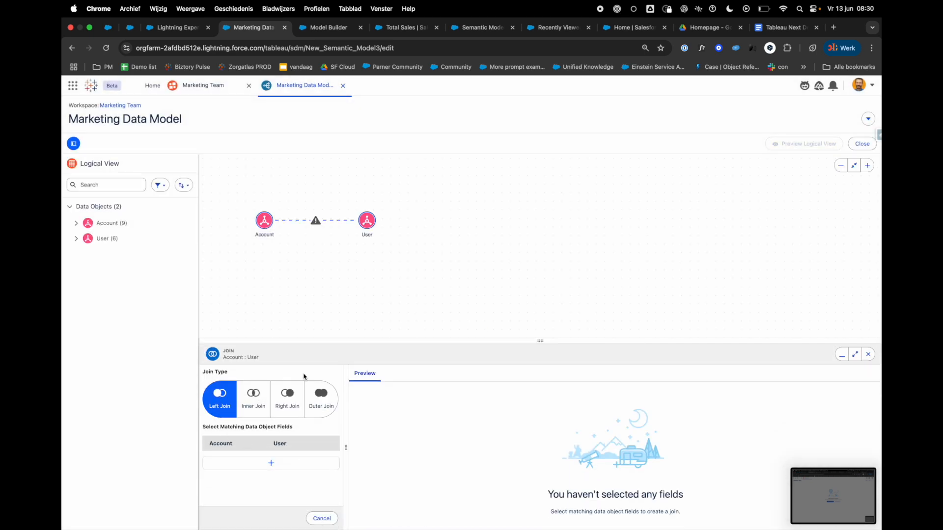
{"action": "left_click", "coordinate": [271, 463]}
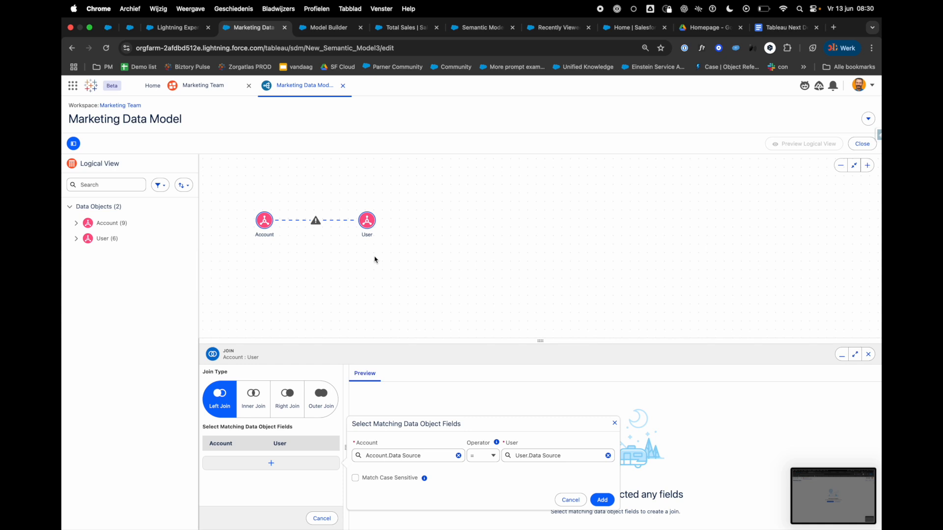
{"action": "mouse_move", "coordinate": [361, 231]}
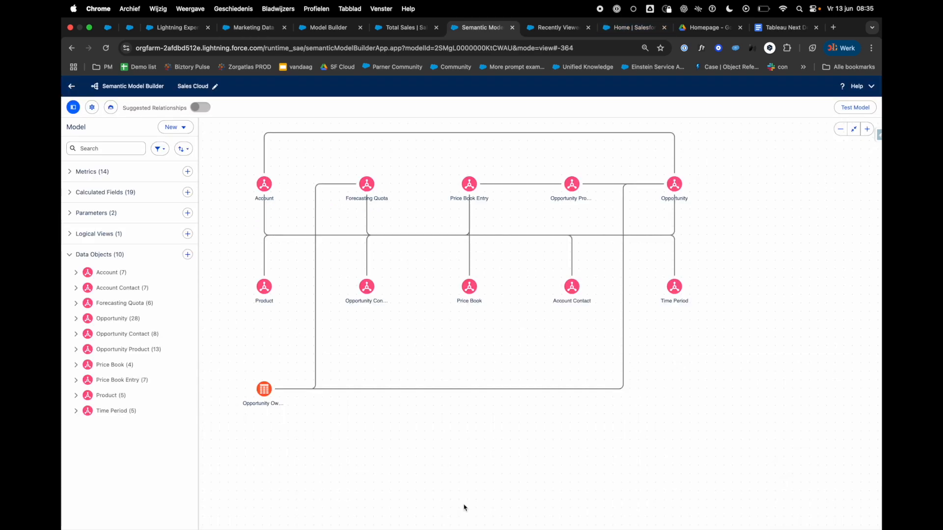
Step: Bring up the Agentforce assistant in the Sales Cloud semantic model and ask it "What can you do for me?"
{"action": "left_click", "coordinate": [111, 107]}
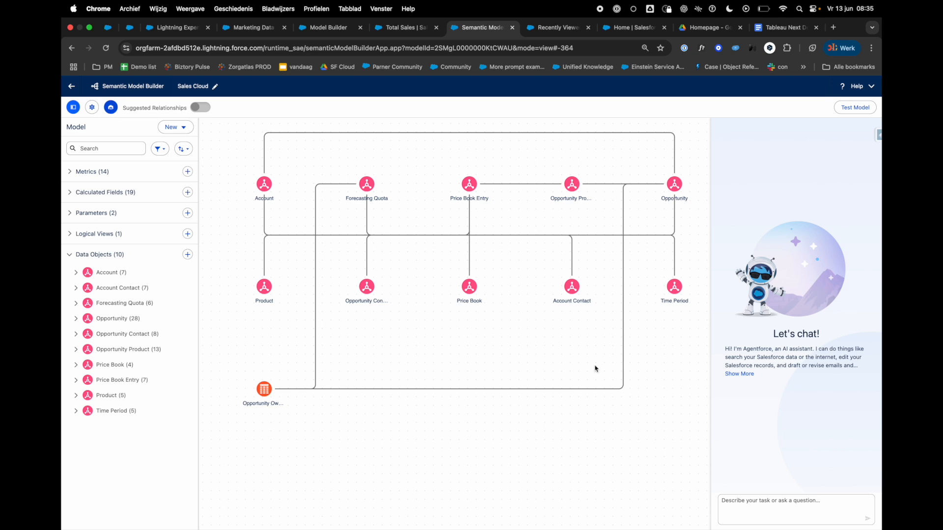
{"action": "left_click", "coordinate": [730, 491]}
{"action": "type", "text": "What can you do fo"}
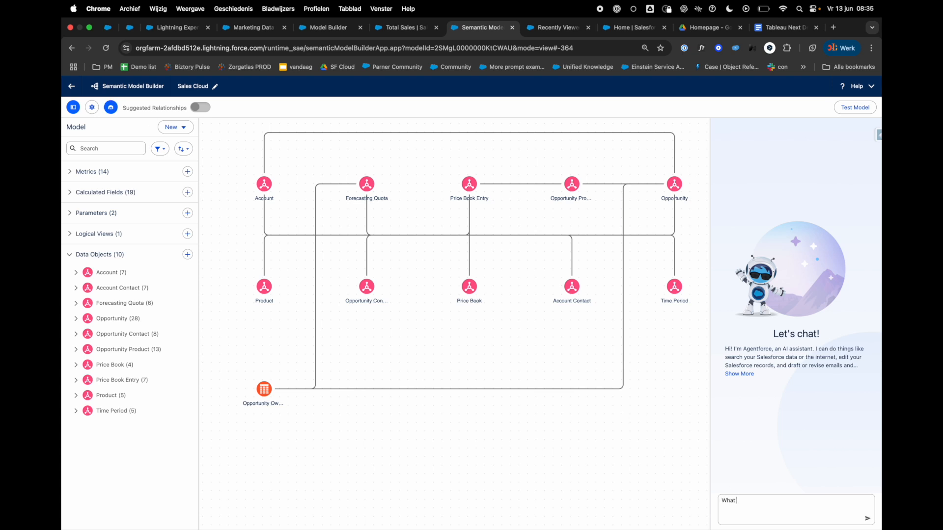
{"action": "type", "text": "r me?"}
{"action": "key", "text": "Return"}
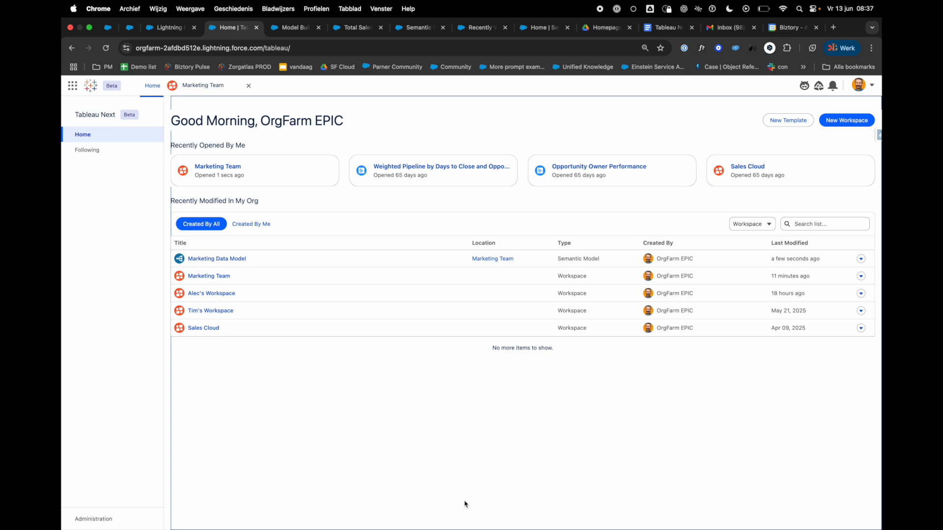
Step: Open the workspace that holds the Superstore data and create a blank dashboard in it
{"action": "left_click", "coordinate": [223, 313]}
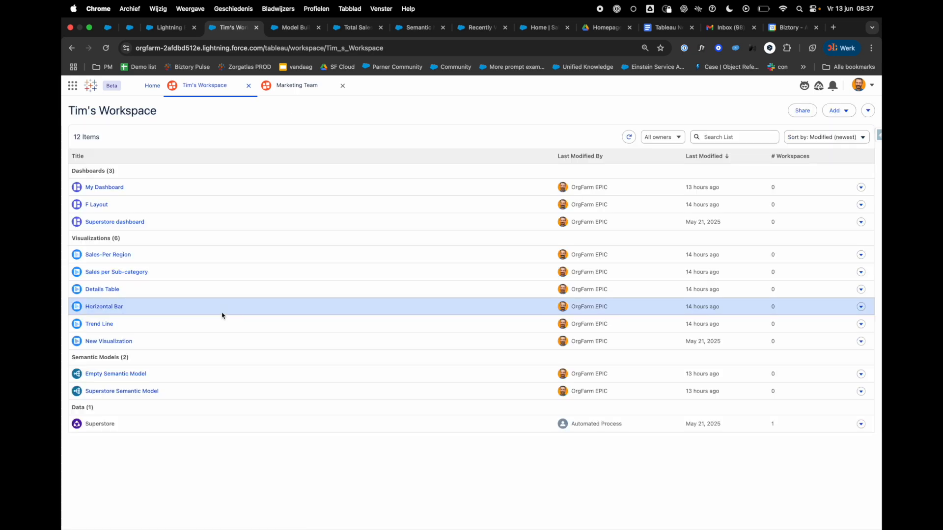
{"action": "left_click", "coordinate": [860, 424]}
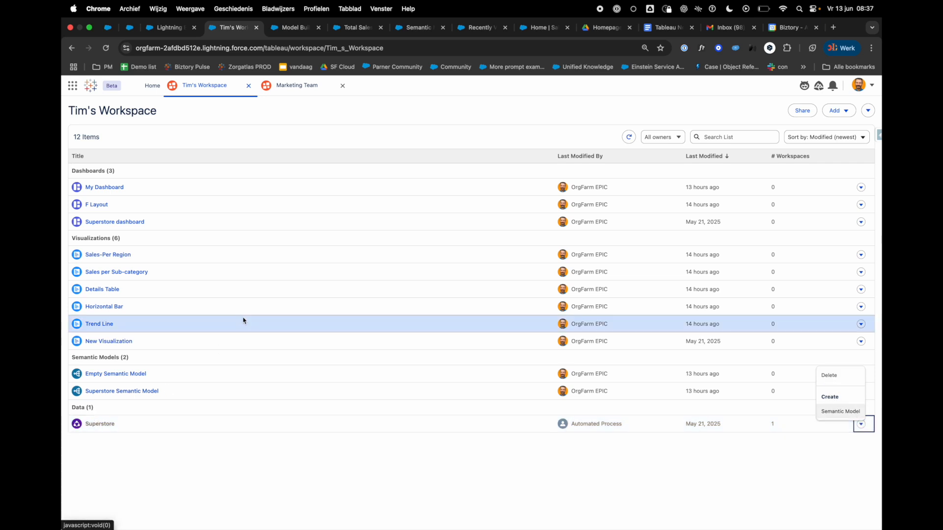
{"action": "left_click", "coordinate": [842, 114]}
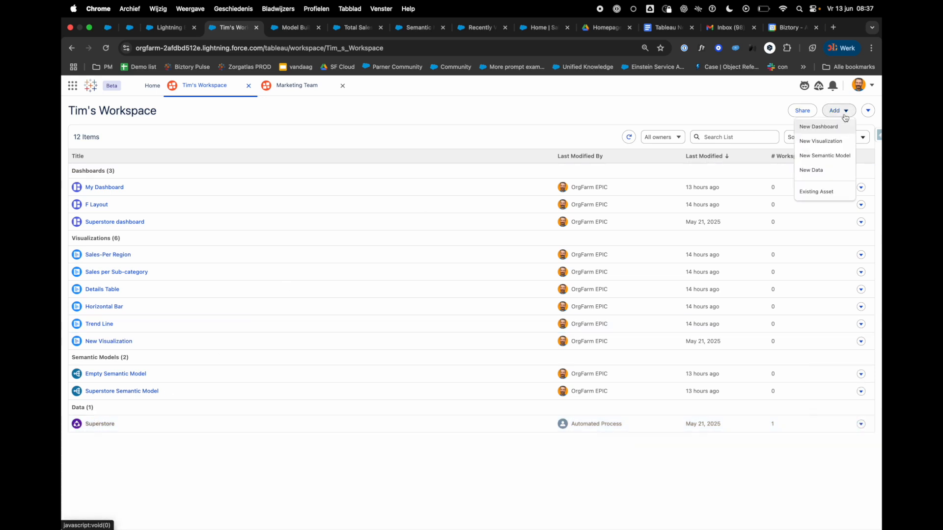
{"action": "left_click", "coordinate": [829, 128]}
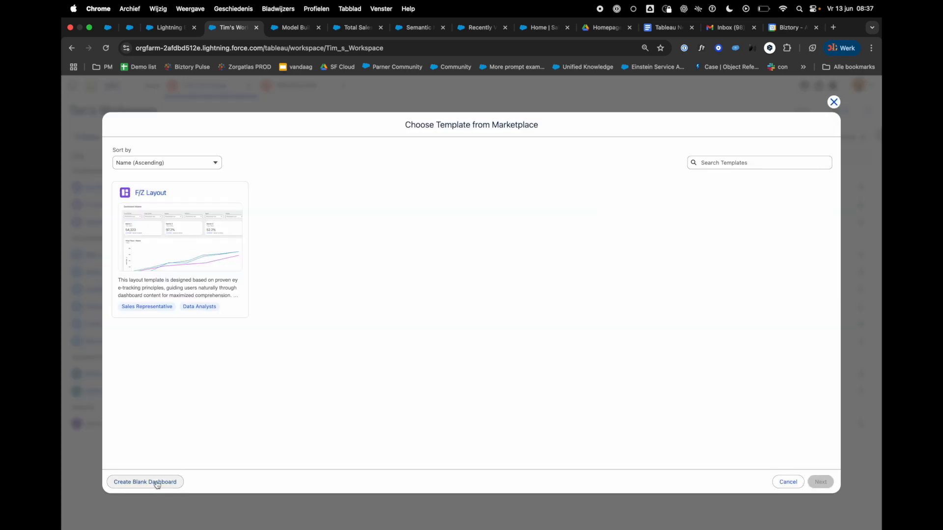
{"action": "left_click", "coordinate": [157, 484]}
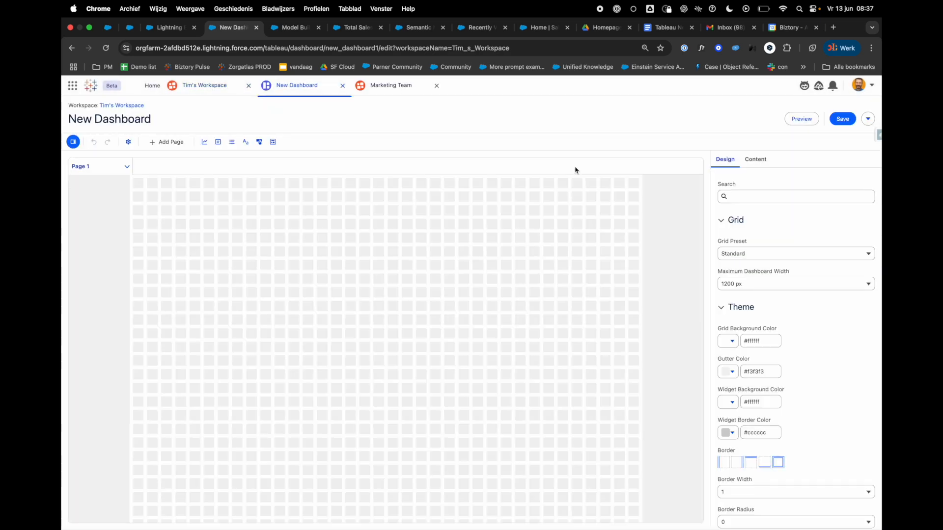
Step: Rename the new dashboard as "Superstore dashboard"
{"action": "left_click", "coordinate": [136, 119]}
{"action": "type", "text": "Super s"}
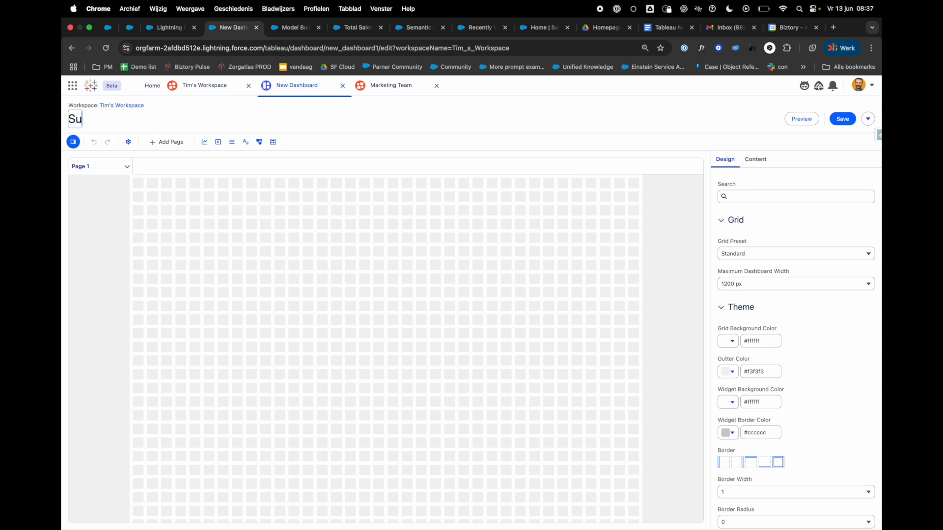
{"action": "key", "text": "BackSpace"}
{"action": "key", "text": "BackSpace"}
{"action": "type", "text": "store dashboard"}
{"action": "key", "text": "Return"}
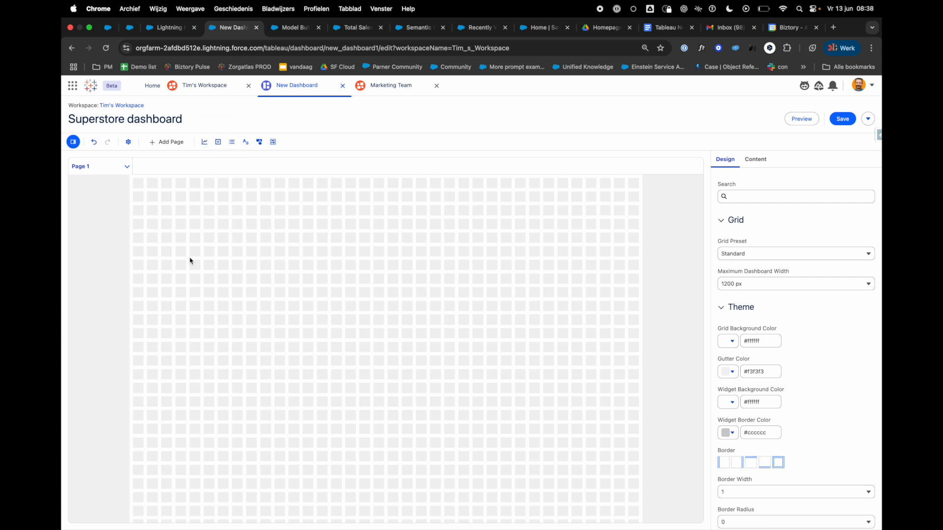
Step: Start a new visualization from the dashboard, using Superstore Semantic Model as its data source
{"action": "left_click", "coordinate": [205, 143]}
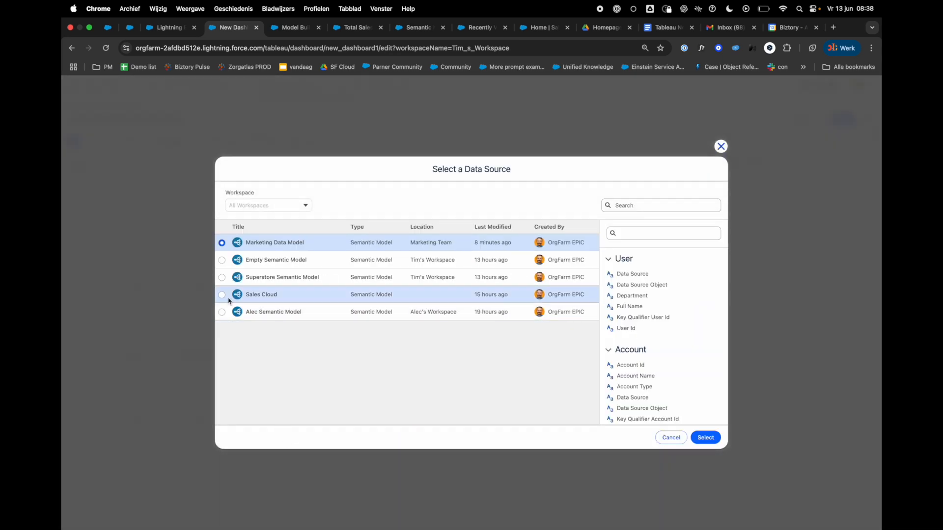
{"action": "left_click", "coordinate": [223, 282]}
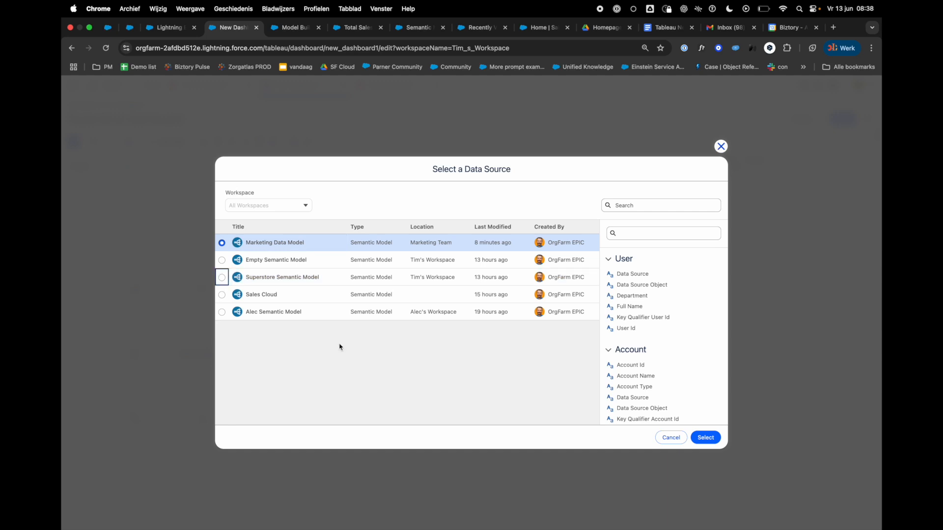
{"action": "left_click", "coordinate": [235, 278]}
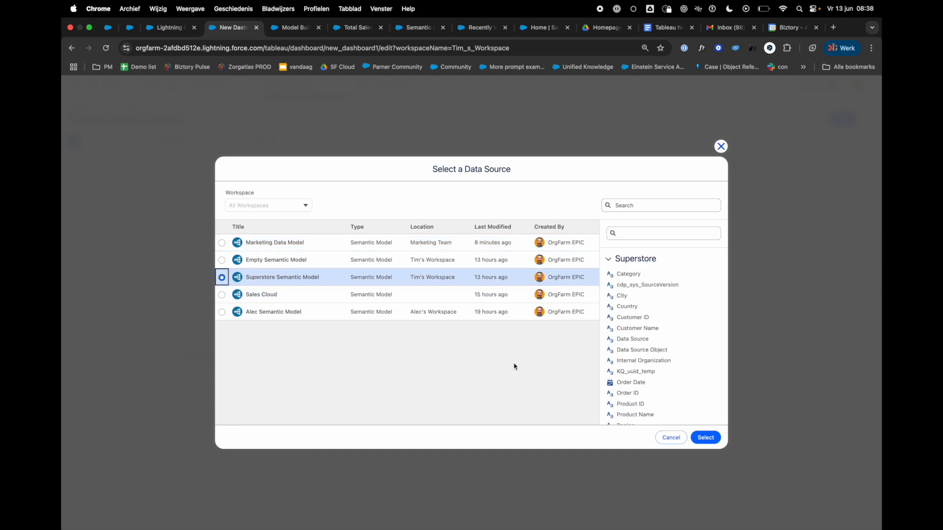
{"action": "scroll", "coordinate": [690, 314], "scroll_direction": "down", "scroll_amount": 5}
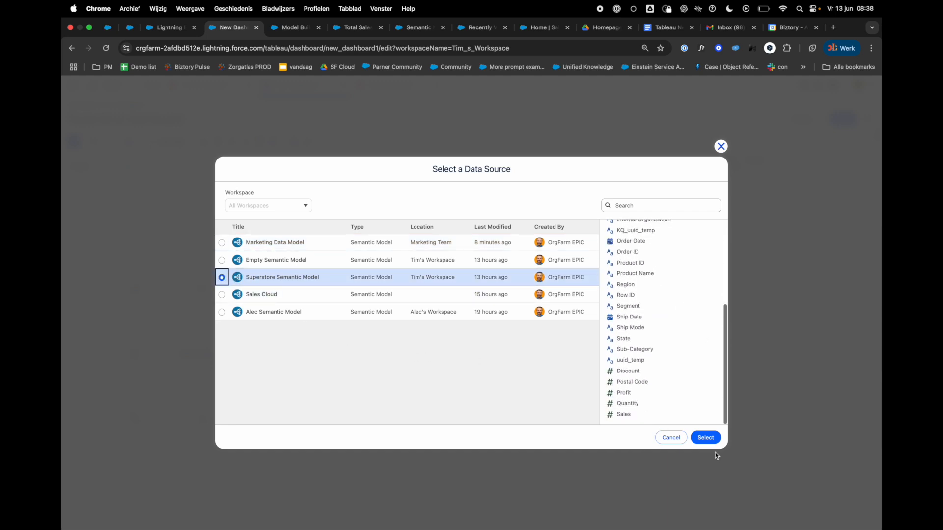
{"action": "left_click", "coordinate": [706, 437]}
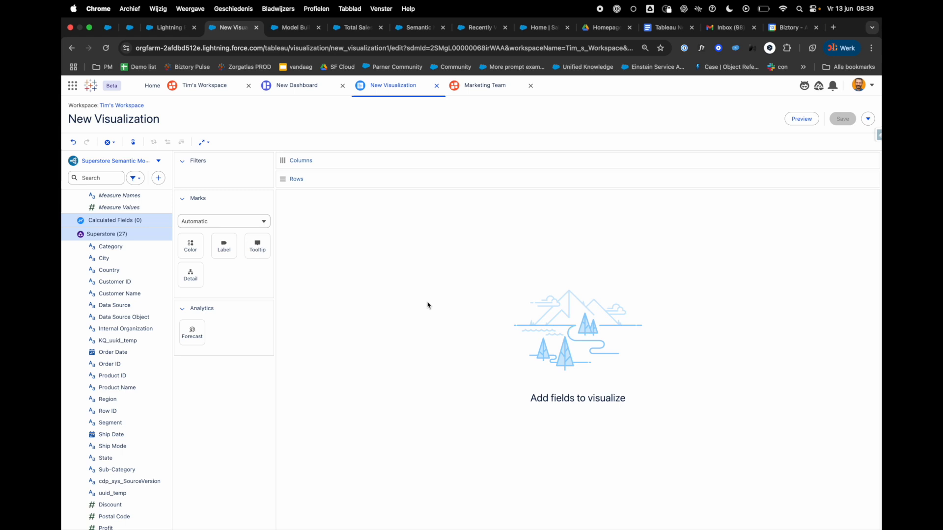
Step: Search the Superstore fields for "sub" and place Sub-Category on the visualization's rows
{"action": "left_click", "coordinate": [102, 177]}
{"action": "type", "text": "sub"}
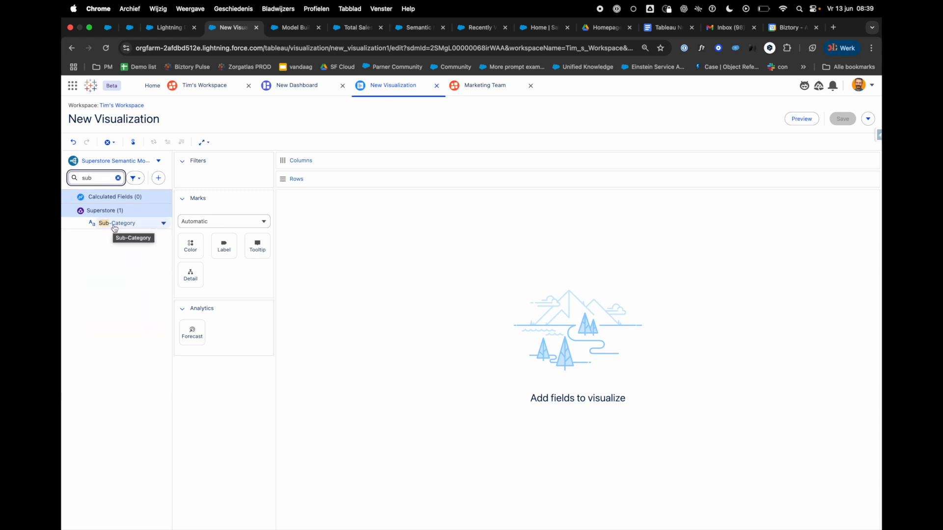
{"action": "left_click_drag", "start_coordinate": [115, 227], "coordinate": [326, 182]}
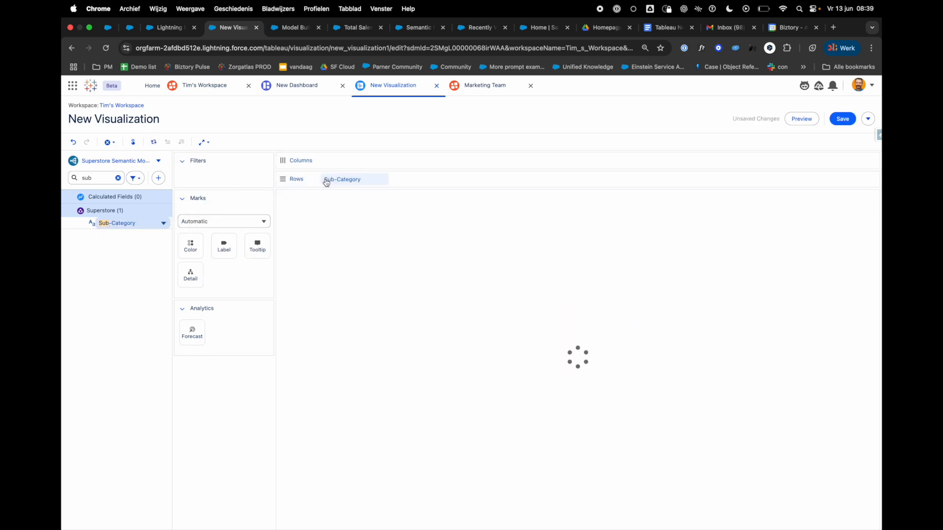
Step: Search the Superstore fields for "sales" and place Sales on the visualization's columns
{"action": "left_click", "coordinate": [118, 178]}
{"action": "type", "text": "sales"}
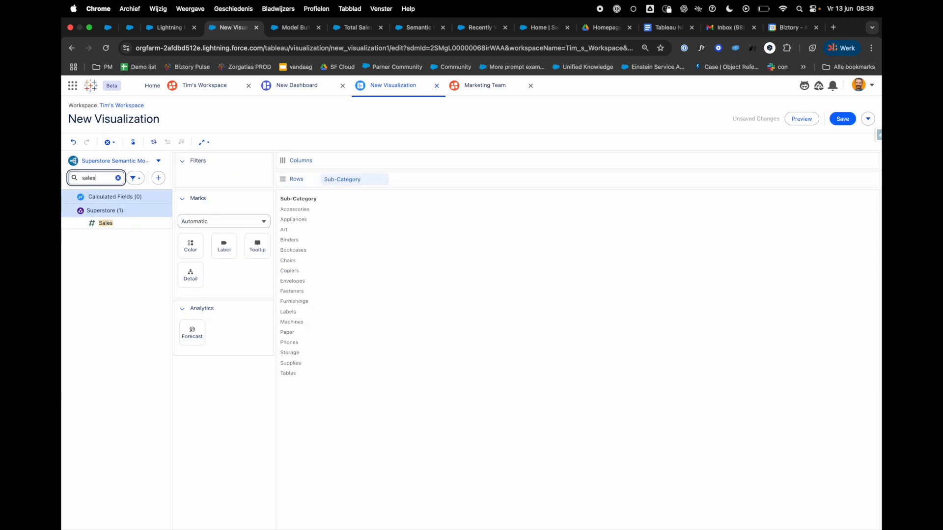
{"action": "left_click_drag", "start_coordinate": [105, 223], "coordinate": [333, 169]}
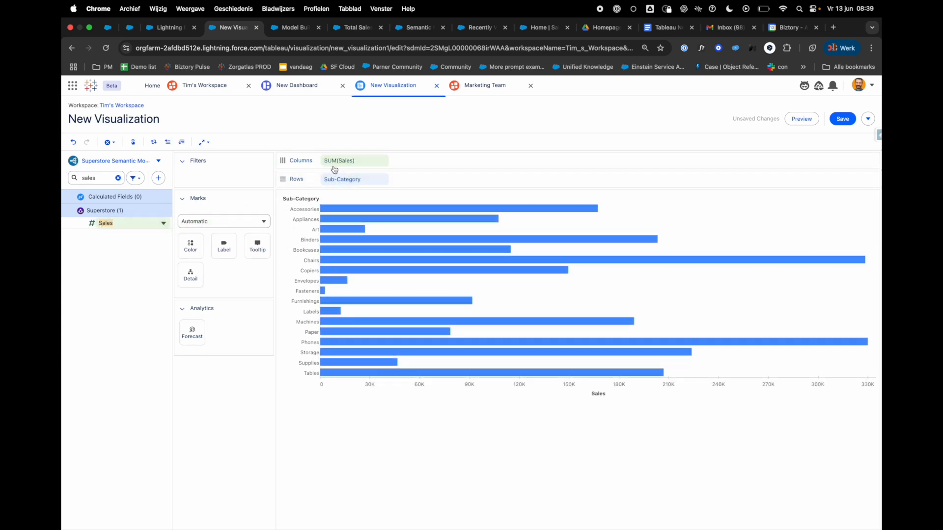
Step: Sort the sub-category bars by sales in descending order and fit the chart to Entire View
{"action": "left_click", "coordinate": [182, 143]}
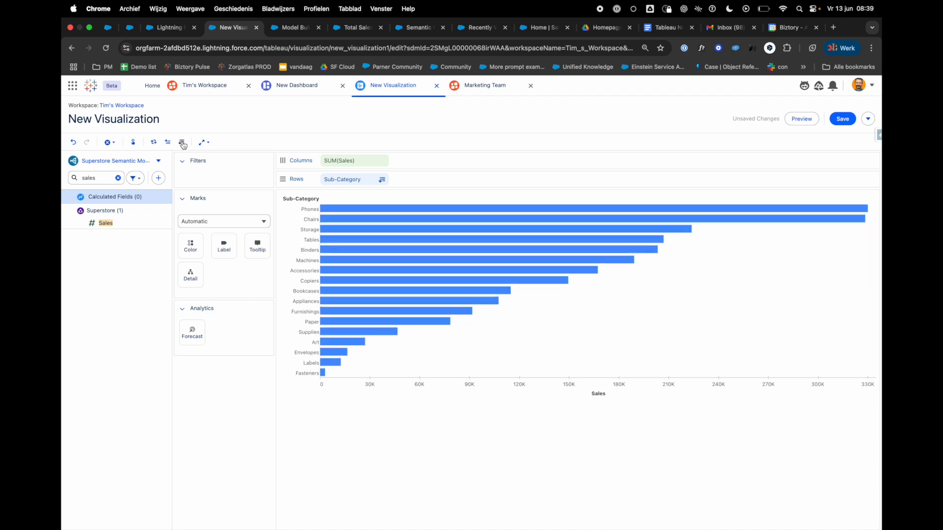
{"action": "left_click", "coordinate": [204, 142]}
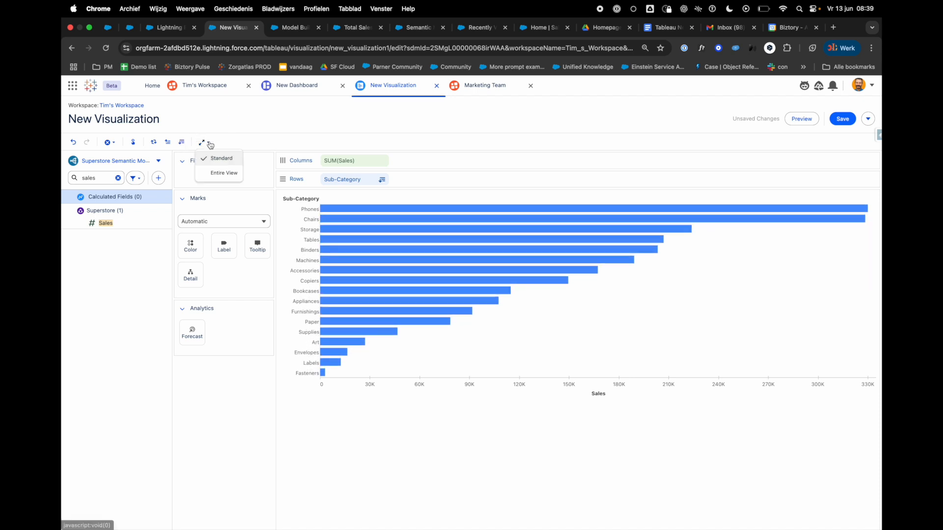
{"action": "left_click", "coordinate": [219, 172]}
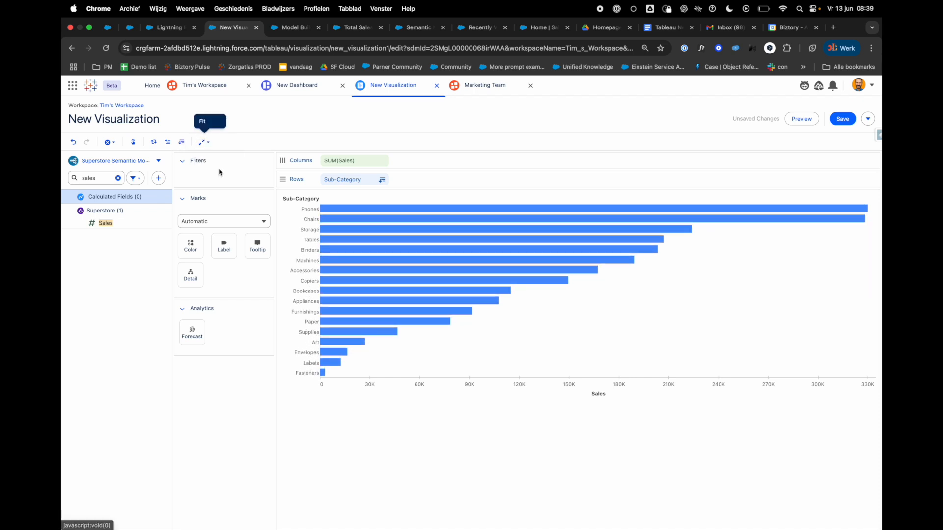
Step: Search the fields for "reg" and color the sales bars by Region
{"action": "left_click", "coordinate": [103, 179]}
{"action": "key", "text": "super+a"}
{"action": "type", "text": "reg"}
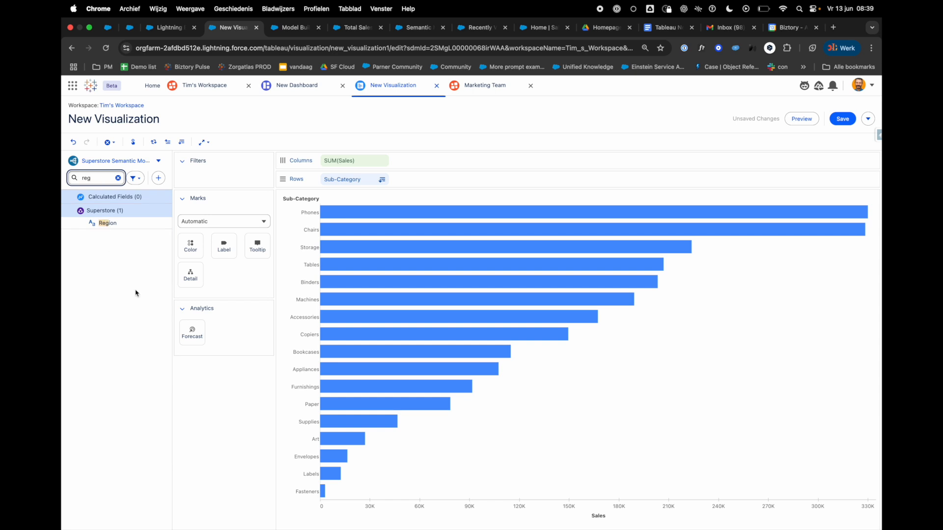
{"action": "left_click_drag", "start_coordinate": [104, 223], "coordinate": [190, 249]}
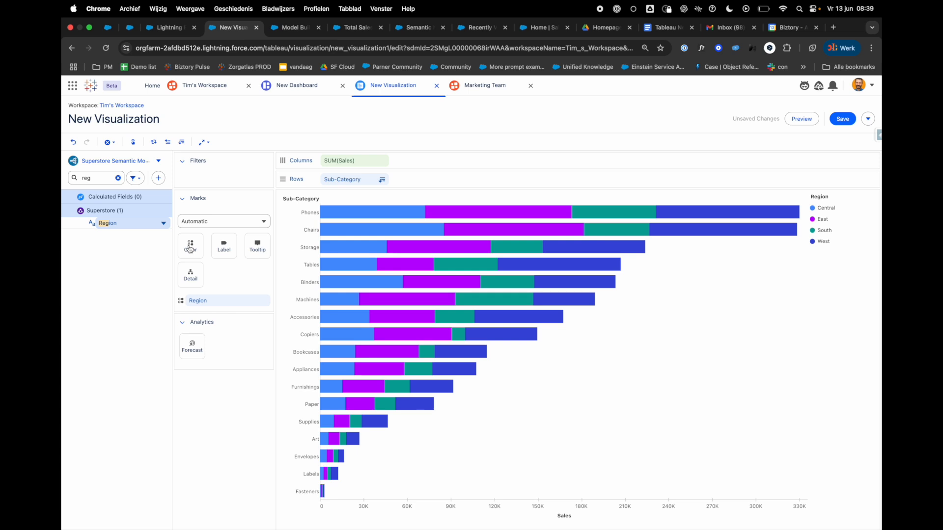
Step: Rename the visualization as "Bar chart sales per sub-category" and save it
{"action": "left_click", "coordinate": [156, 123]}
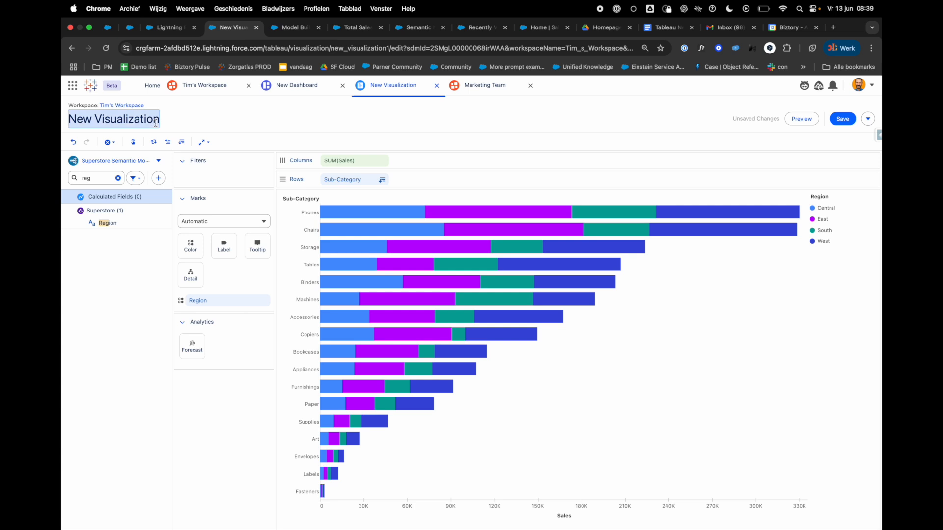
{"action": "type", "text": "My bar"}
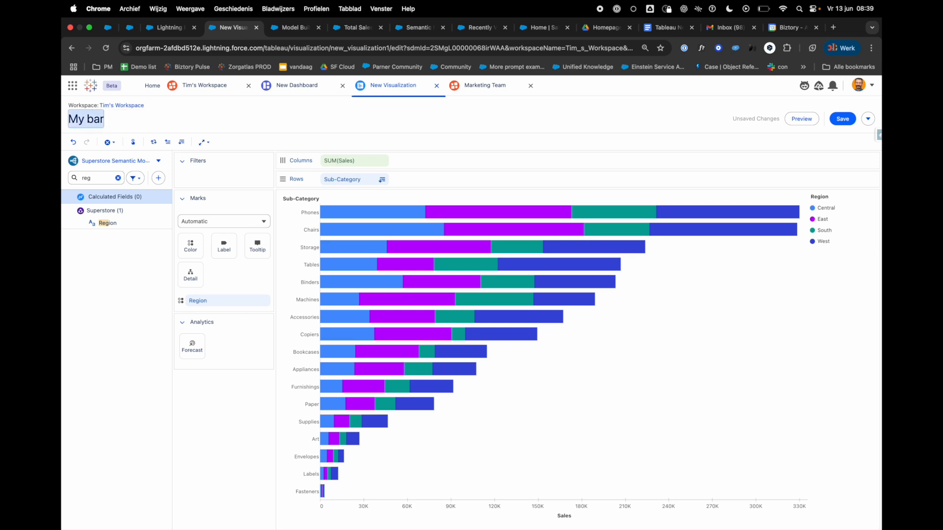
{"action": "type", "text": "Bar chart sae"}
{"action": "key", "text": "BackSpace"}
{"action": "type", "text": "les per"}
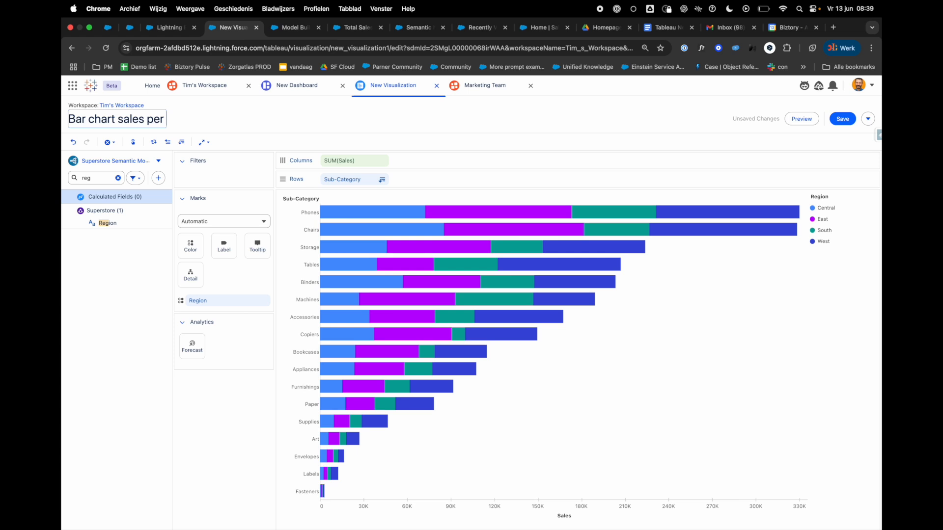
{"action": "type", "text": " sub-category"}
{"action": "left_click", "coordinate": [847, 123]}
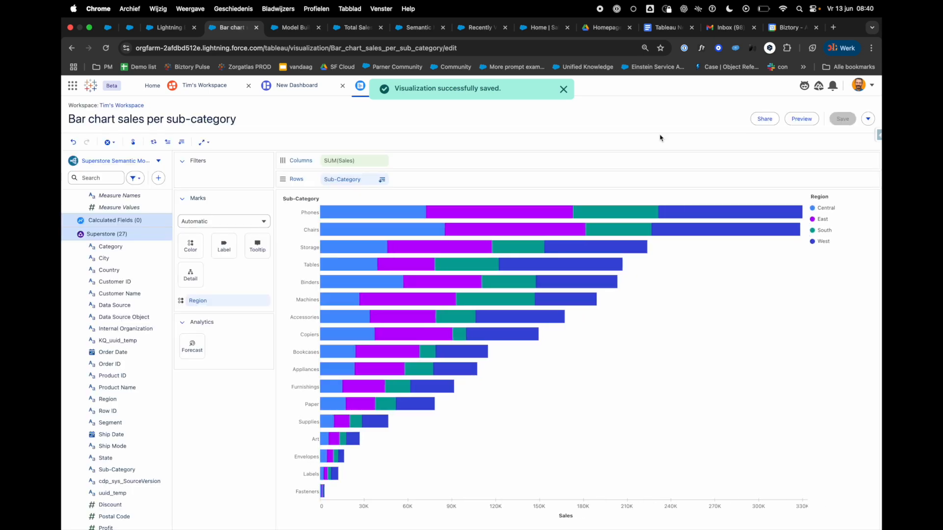
Step: Return to the Superstore dashboard and enlarge the bar chart widget on the canvas
{"action": "left_click", "coordinate": [312, 84]}
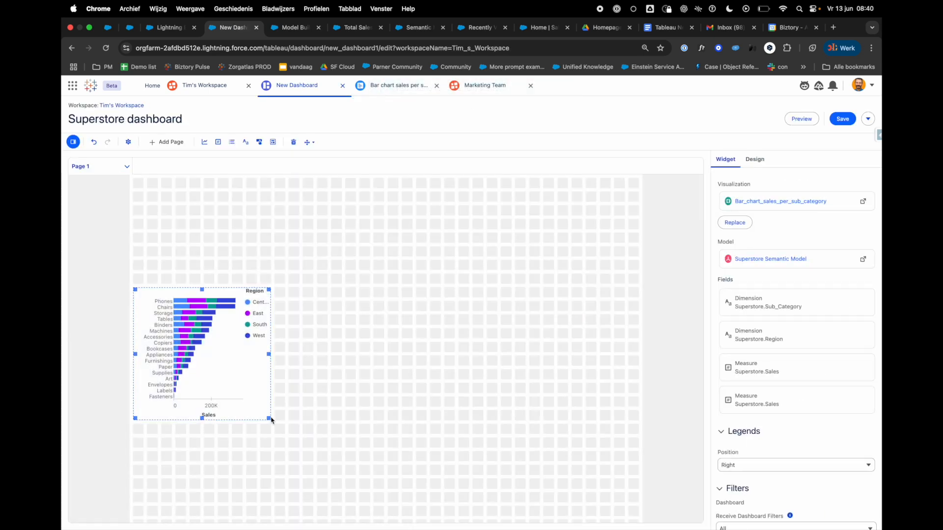
{"action": "left_click_drag", "start_coordinate": [269, 418], "coordinate": [339, 434]}
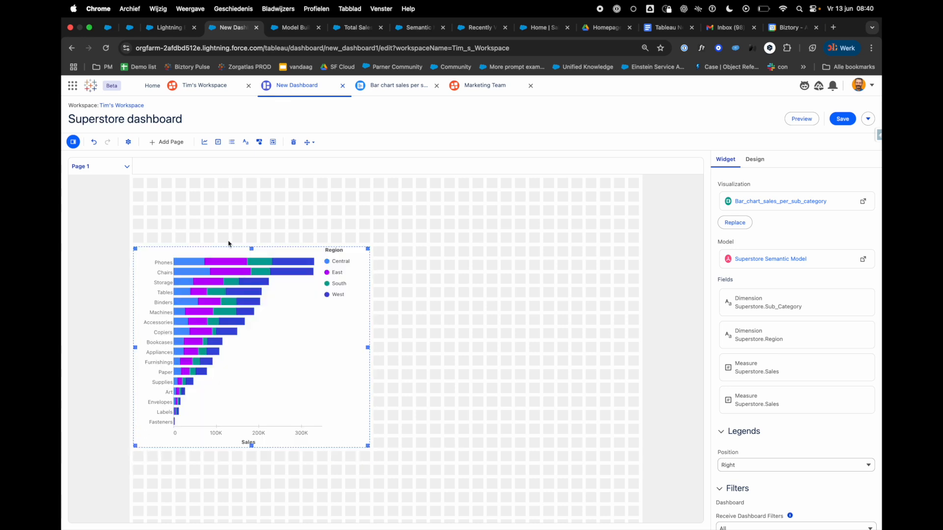
Step: Add a text widget above the bar chart reading "My Superstore dashboard"
{"action": "left_click", "coordinate": [246, 142]}
{"action": "left_click", "coordinate": [188, 193]}
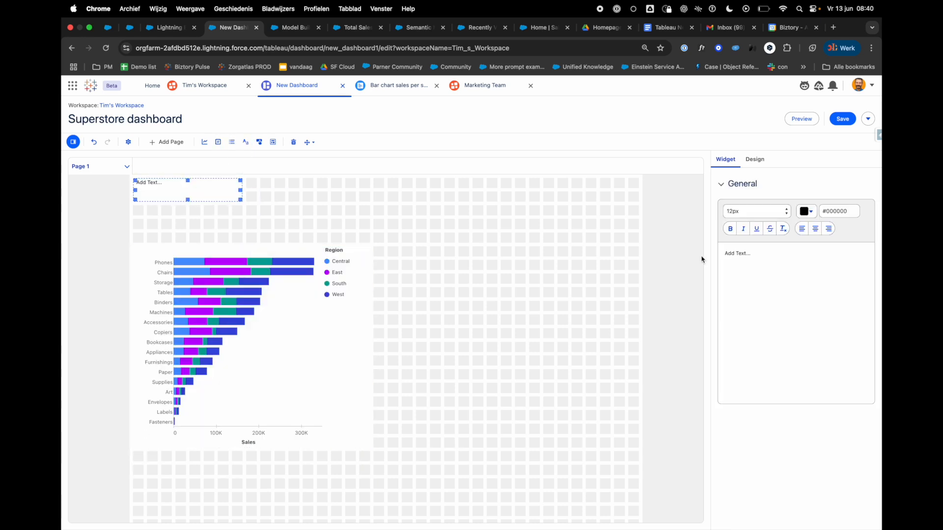
{"action": "left_click", "coordinate": [781, 269]}
{"action": "type", "text": "My Superstore dashboard"}
Step: Increase the font size of the dashboard title and widen its text widget so the title fits on one line
{"action": "left_click_drag", "start_coordinate": [801, 255], "coordinate": [700, 252]}
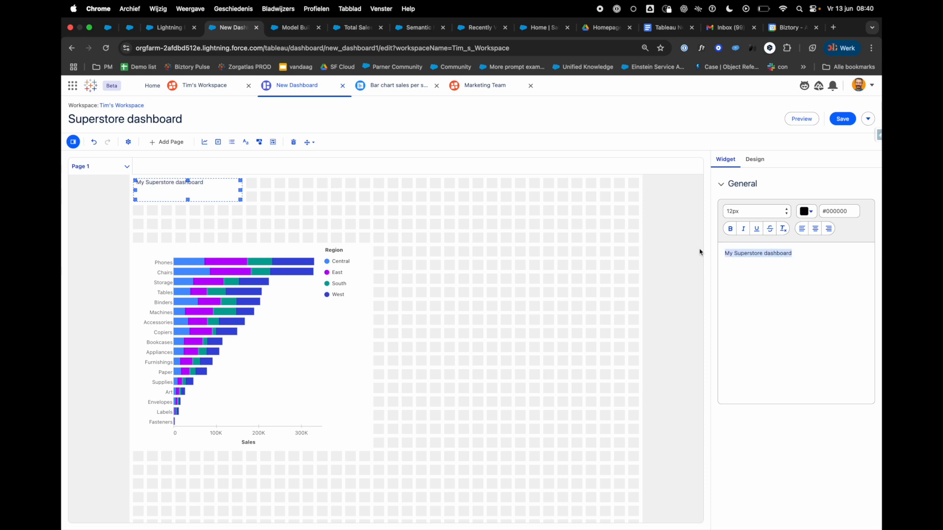
{"action": "left_click", "coordinate": [751, 212]}
{"action": "left_click", "coordinate": [750, 304]}
{"action": "left_click", "coordinate": [371, 204]}
{"action": "left_click", "coordinate": [232, 187]}
{"action": "left_click_drag", "start_coordinate": [241, 190], "coordinate": [412, 192]}
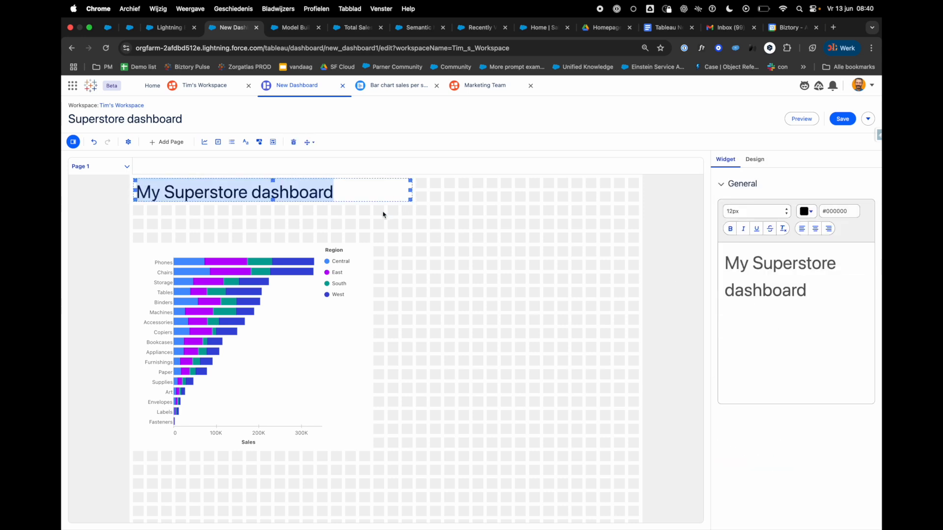
Step: Widen the bar chart to match the title's width and position it with a gap beneath the title
{"action": "left_click", "coordinate": [327, 236]}
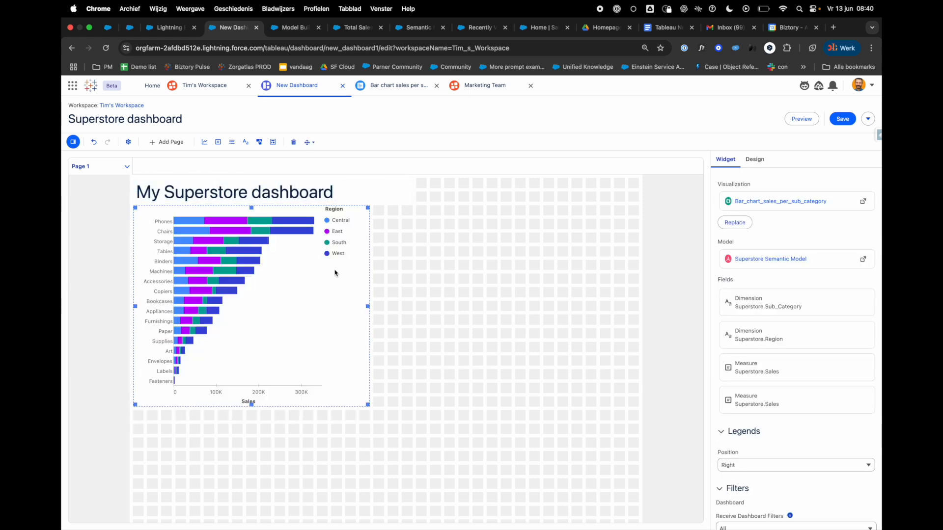
{"action": "left_click_drag", "start_coordinate": [369, 307], "coordinate": [408, 309]}
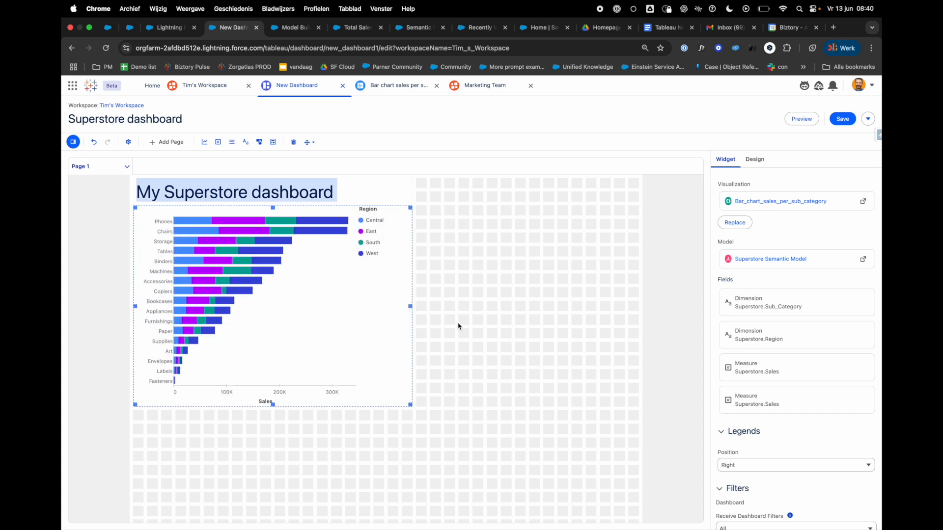
{"action": "left_click_drag", "start_coordinate": [348, 334], "coordinate": [343, 379]}
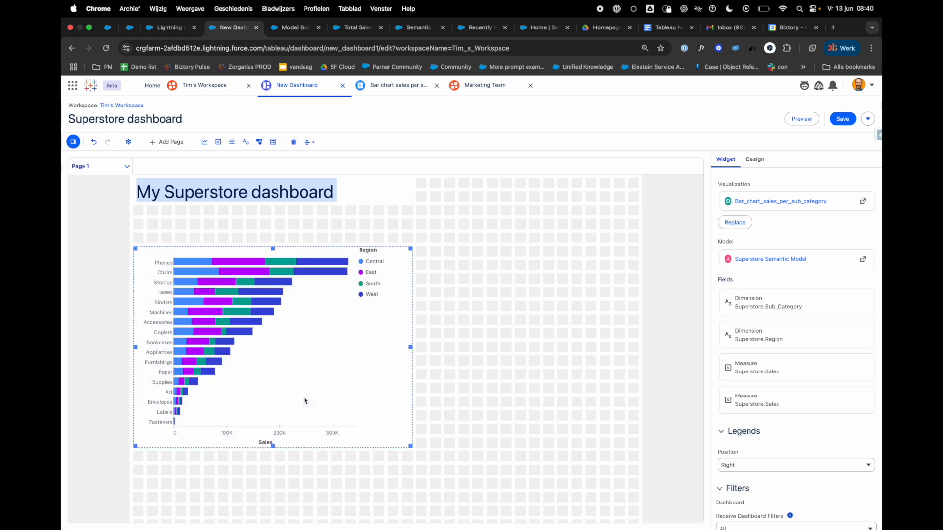
Step: Add a second visualization widget beside the bar chart and fill it with the existing Sales-Per Region visualization
{"action": "left_click_drag", "start_coordinate": [205, 142], "coordinate": [516, 272]}
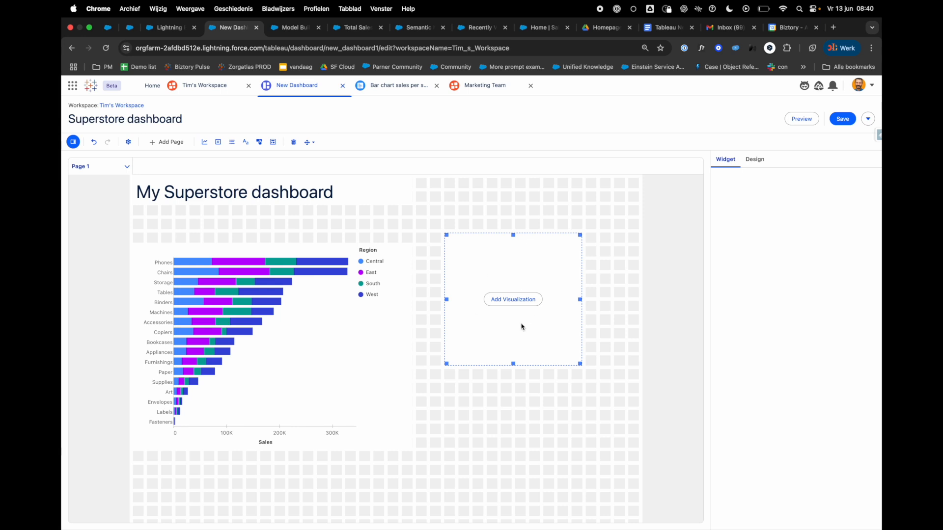
{"action": "left_click", "coordinate": [513, 299]}
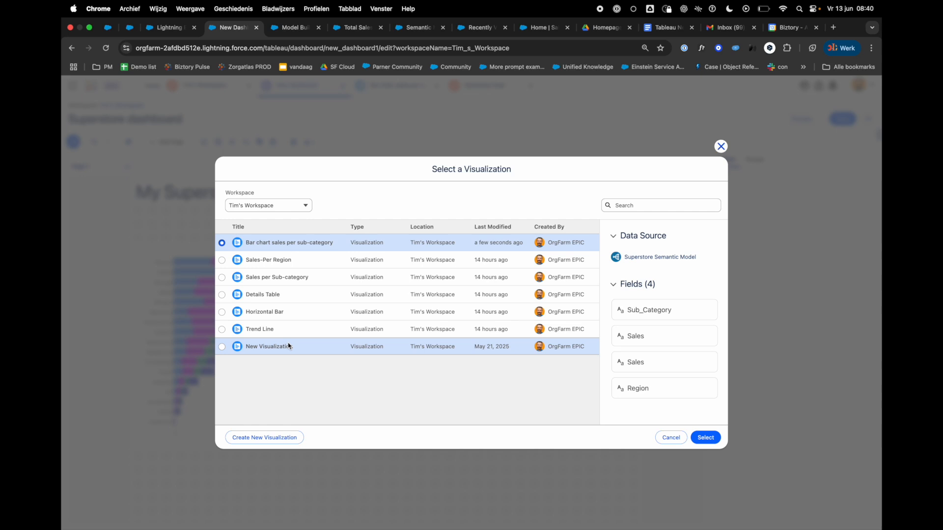
{"action": "left_click", "coordinate": [222, 261]}
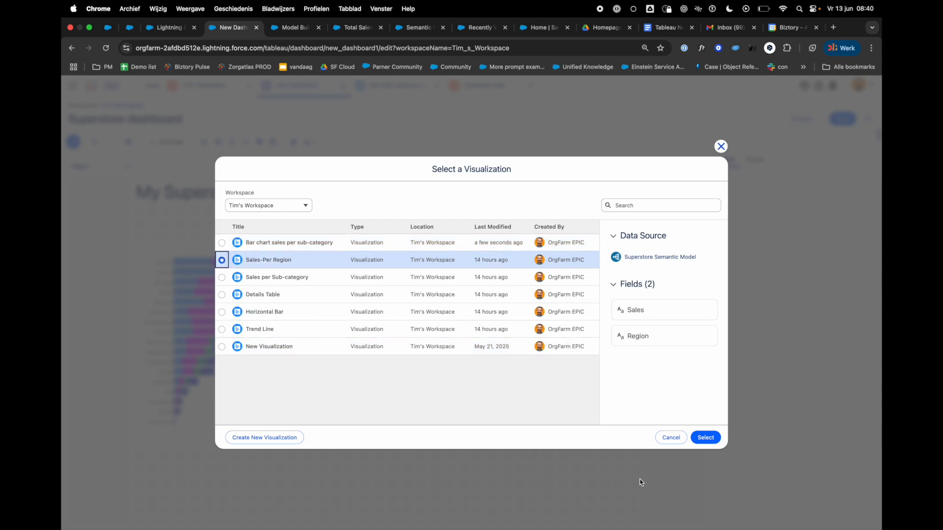
{"action": "left_click", "coordinate": [705, 438]}
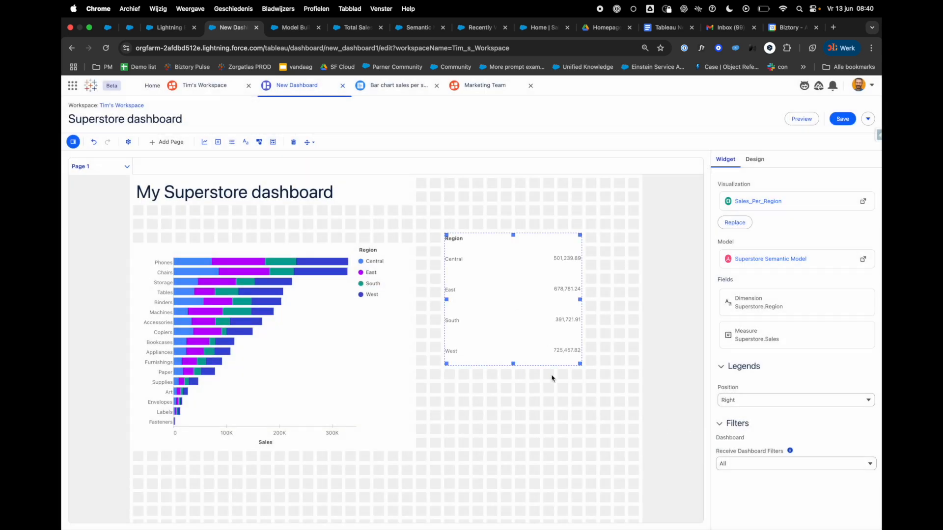
Step: Shrink the region sales table and place it directly under the title, with the widened bar chart below it
{"action": "left_click_drag", "start_coordinate": [513, 365], "coordinate": [512, 282]}
{"action": "left_click", "coordinate": [370, 360]}
{"action": "left_click_drag", "start_coordinate": [370, 360], "coordinate": [621, 353]}
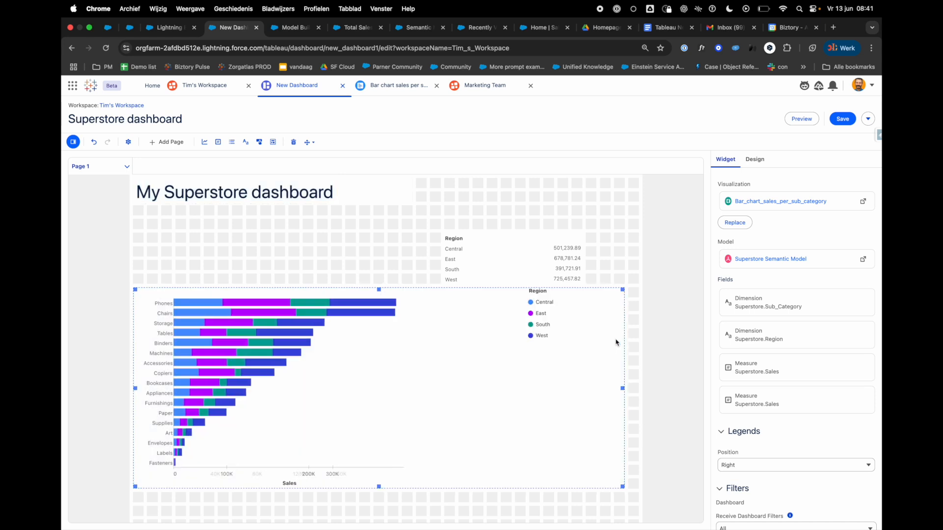
{"action": "left_click_drag", "start_coordinate": [464, 271], "coordinate": [233, 245]}
{"action": "left_click", "coordinate": [258, 302]}
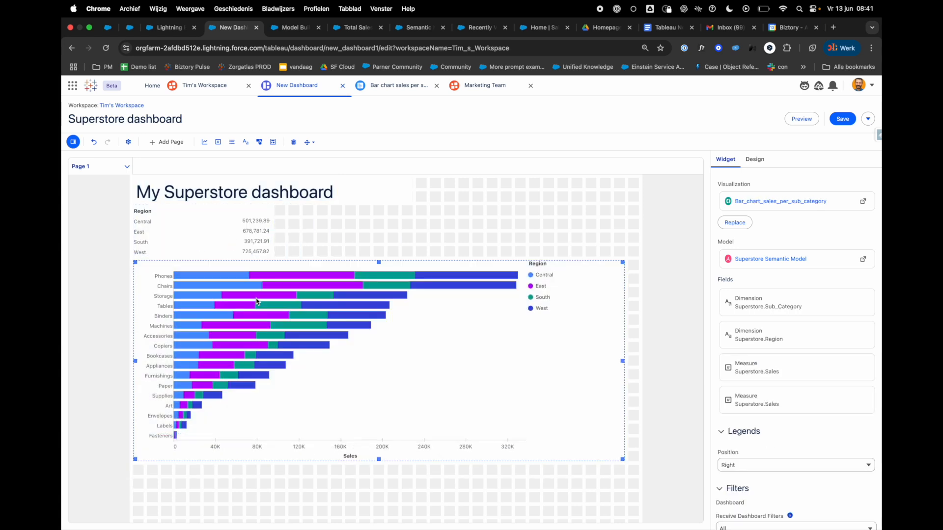
{"action": "left_click", "coordinate": [236, 112]}
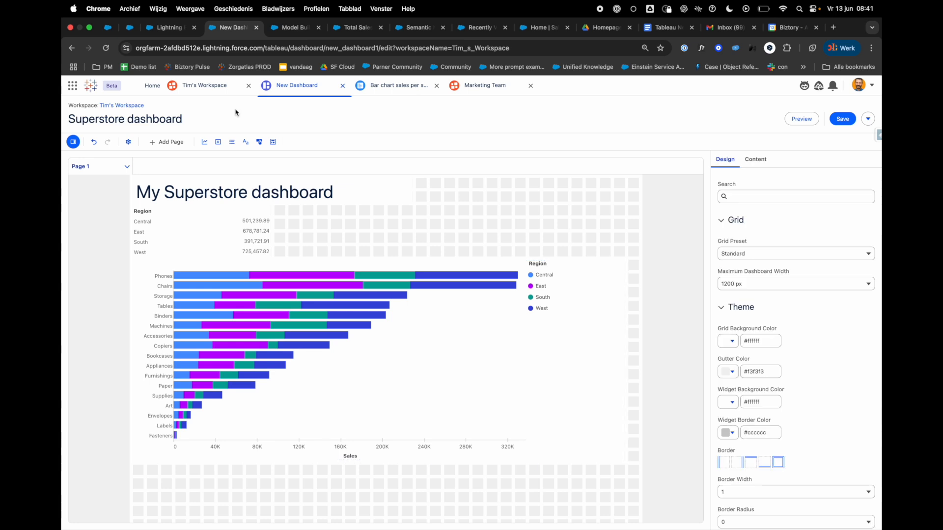
Step: Add a list filter beside the title using the Category field from Superstore Semantic Model
{"action": "left_click_drag", "start_coordinate": [233, 143], "coordinate": [471, 189]}
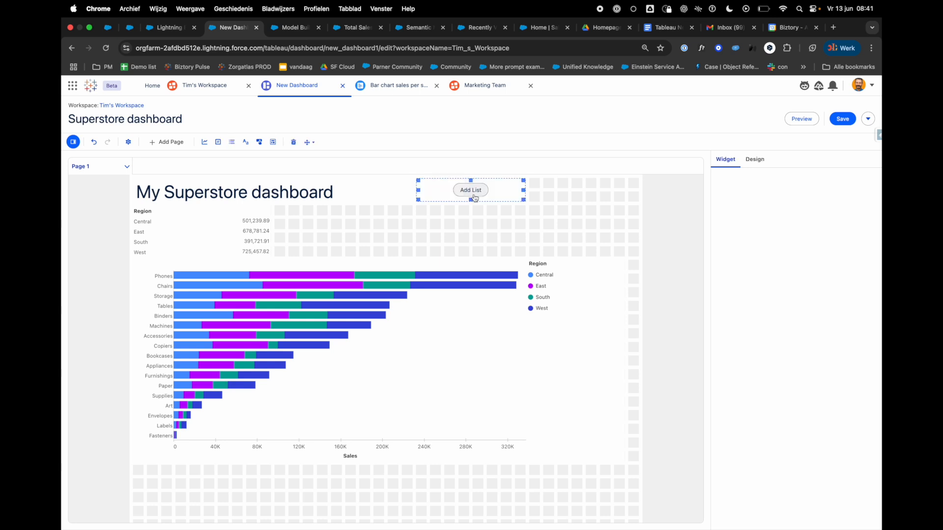
{"action": "left_click", "coordinate": [472, 192]}
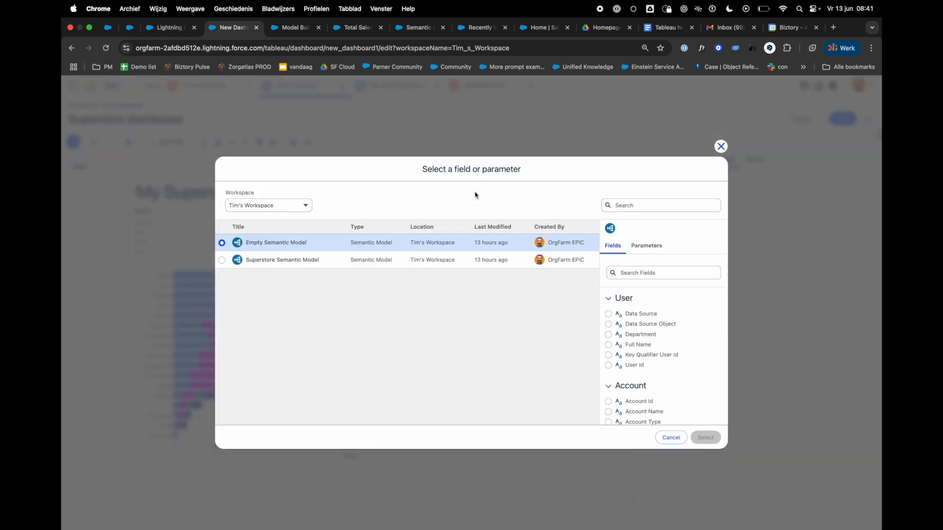
{"action": "left_click", "coordinate": [222, 260]}
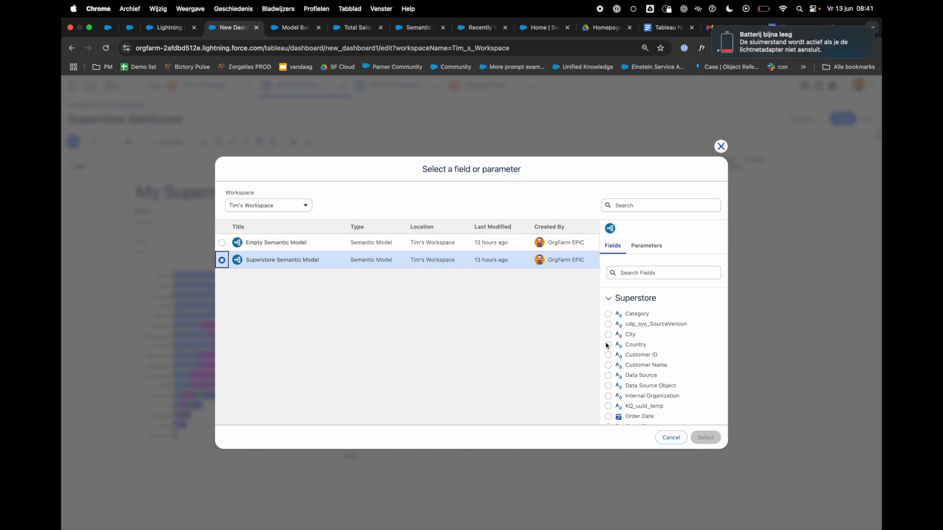
{"action": "left_click", "coordinate": [608, 315]}
{"action": "left_click", "coordinate": [706, 437]}
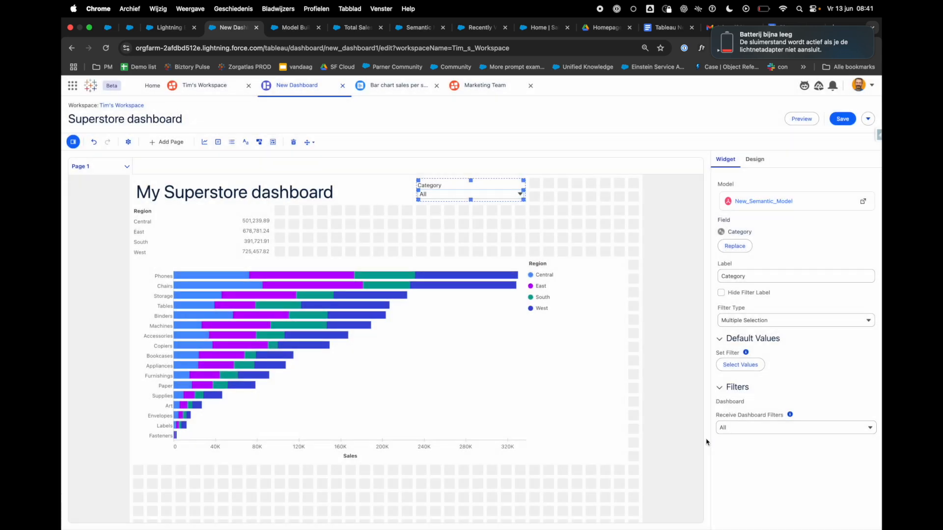
Step: Preview the dashboard and test cross-filtering with the East segment of the Phones bar, clearing the selection again
{"action": "left_click", "coordinate": [790, 122]}
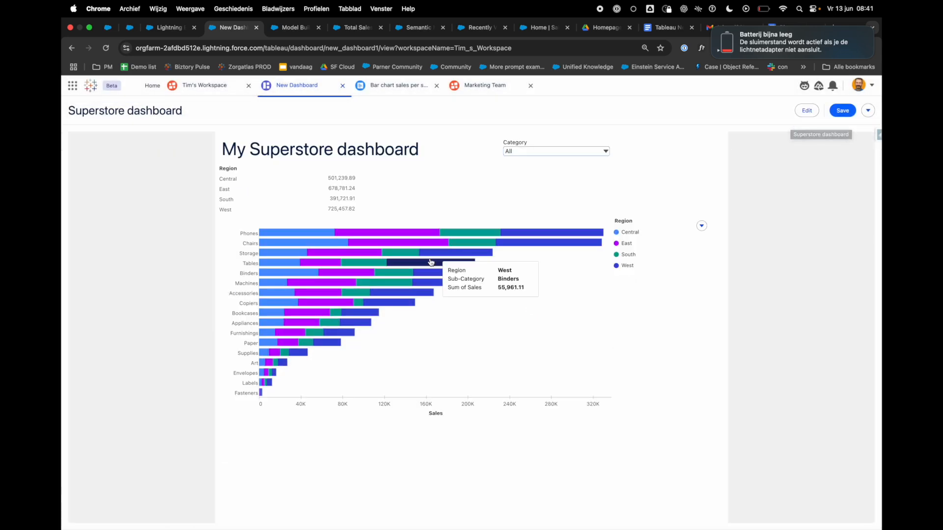
{"action": "left_click", "coordinate": [418, 239]}
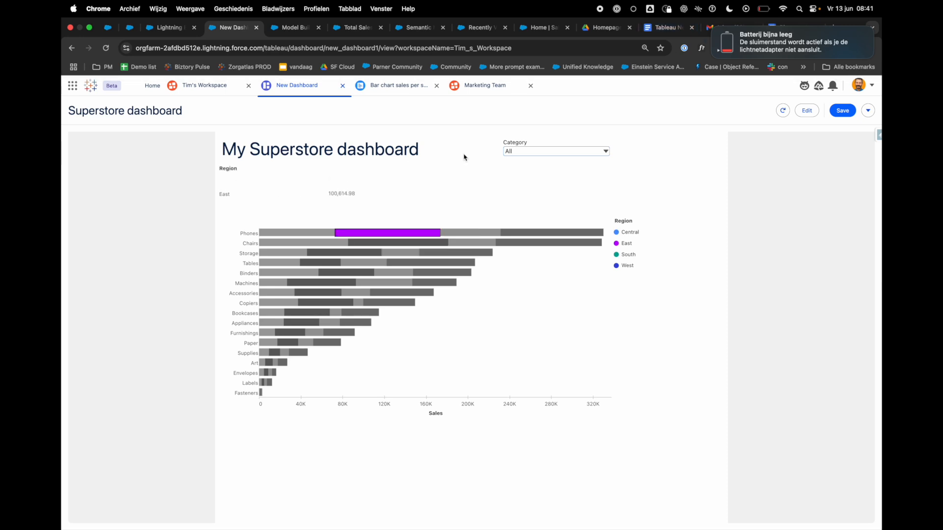
{"action": "left_click", "coordinate": [393, 233]}
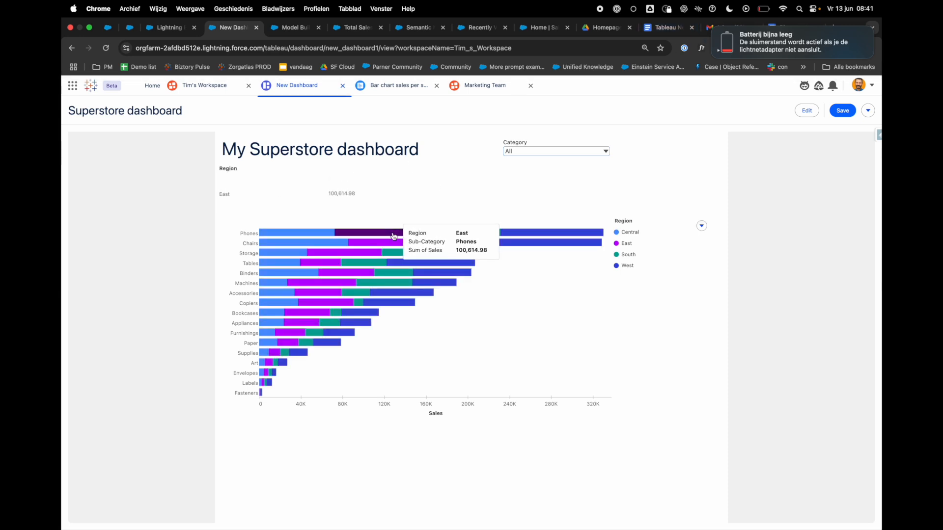
Step: Test the Category filter with Furniture in the preview and return to editing the dashboard
{"action": "left_click", "coordinate": [537, 154]}
{"action": "left_click", "coordinate": [515, 236]}
{"action": "left_click", "coordinate": [621, 314]}
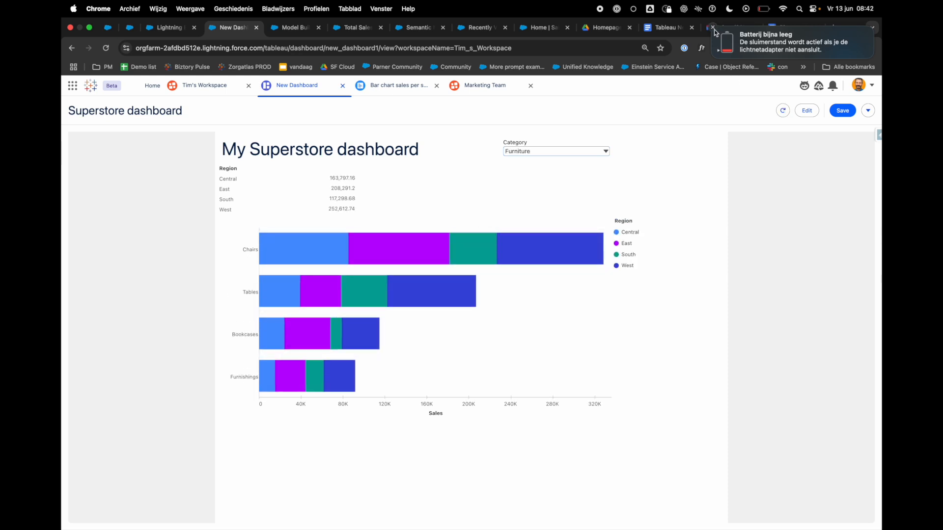
{"action": "left_click", "coordinate": [807, 110]}
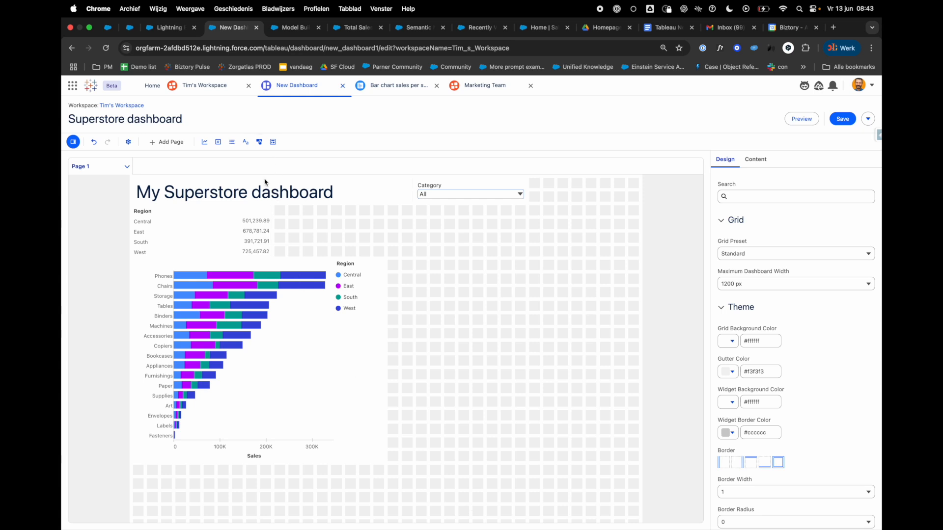
Step: Add a button directly below the Category filter and label it "Go to"
{"action": "left_click_drag", "start_coordinate": [259, 142], "coordinate": [478, 221]}
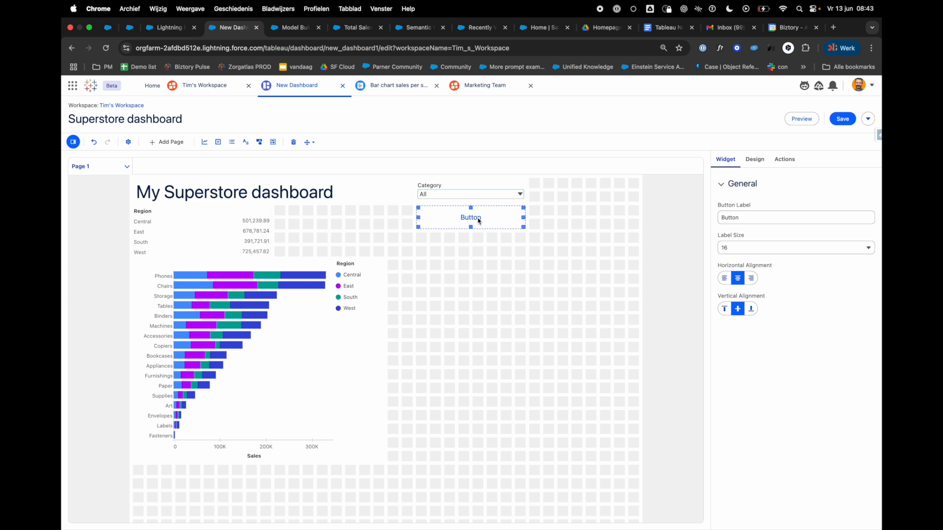
{"action": "mouse_move", "coordinate": [721, 218]}
{"action": "left_mouse_down"}
{"action": "mouse_move", "coordinate": [747, 221]}
{"action": "mouse_move", "coordinate": [713, 224]}
{"action": "left_mouse_up"}
{"action": "type", "text": "Go to"}
{"action": "left_click", "coordinate": [561, 266]}
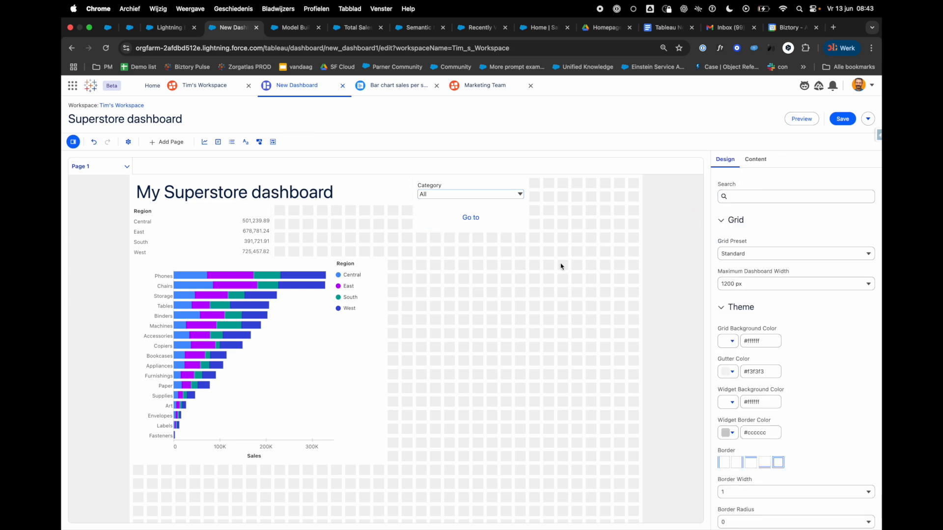
{"action": "left_click", "coordinate": [495, 218]}
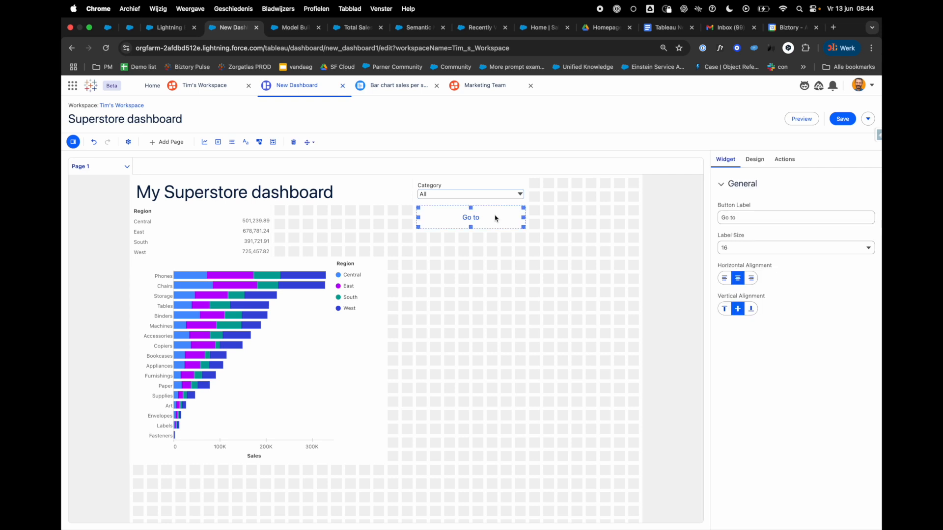
Step: Change the label of the button below the Category filter to "Create a case"
{"action": "left_click", "coordinate": [789, 166]}
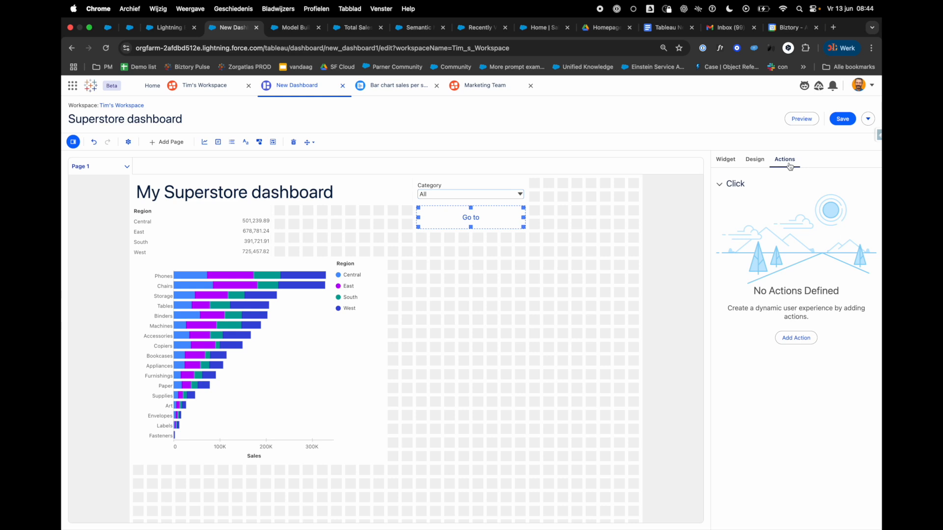
{"action": "left_click", "coordinate": [554, 354]}
{"action": "left_click", "coordinate": [505, 227]}
{"action": "left_click_drag", "start_coordinate": [751, 219], "coordinate": [711, 222]}
{"action": "type", "text": "Creat"}
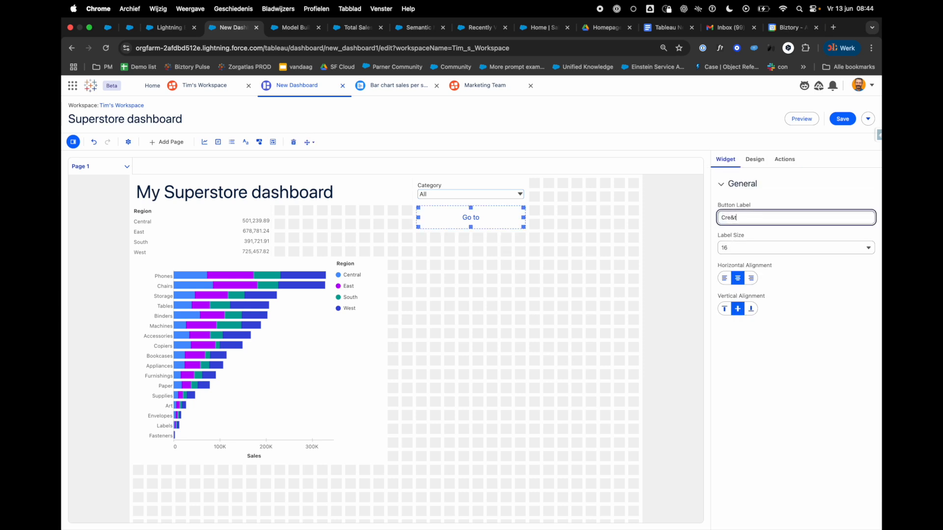
{"action": "type", "text": "e a case"}
{"action": "left_click", "coordinate": [571, 291]}
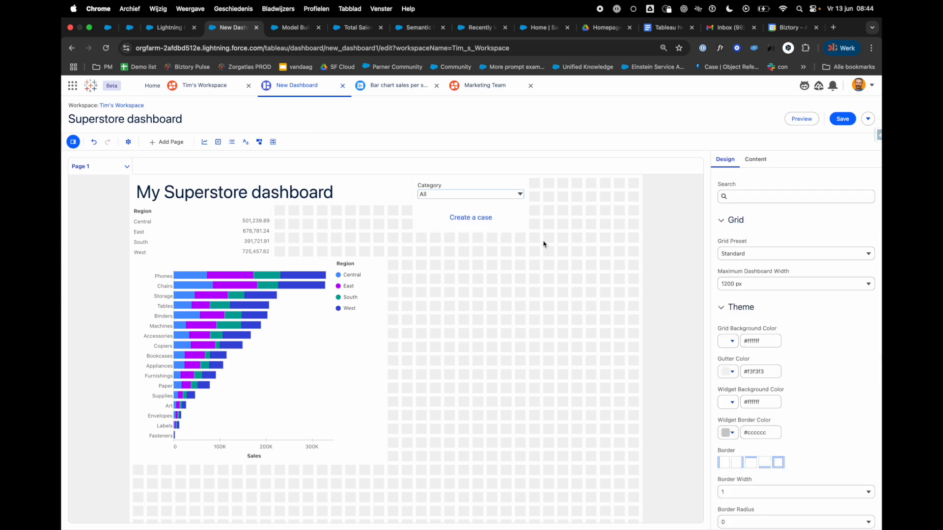
Step: Give the "Create a case" button a Salesforce Flow action that runs the Create a Case flow, and save the dashboard
{"action": "left_click", "coordinate": [515, 226]}
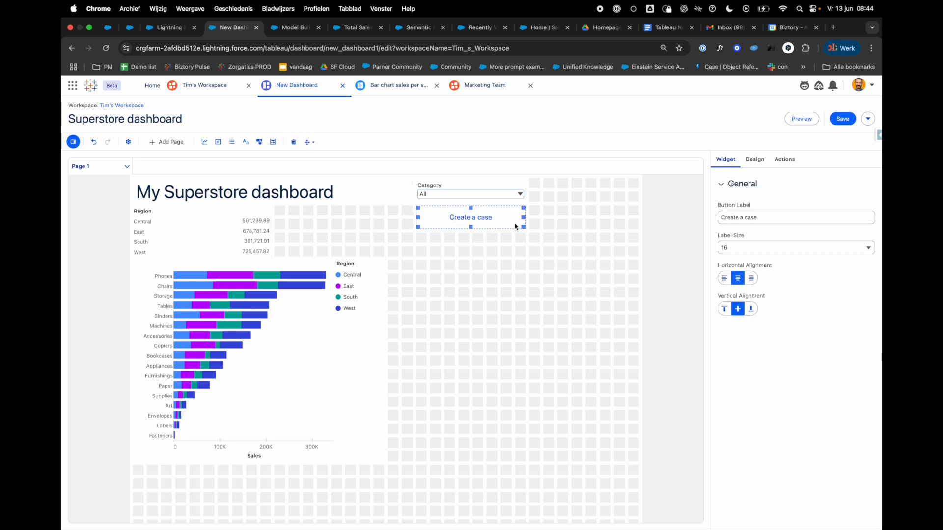
{"action": "left_click", "coordinate": [785, 160]}
{"action": "left_click", "coordinate": [797, 339]}
{"action": "left_click", "coordinate": [753, 199]}
{"action": "left_click", "coordinate": [752, 228]}
{"action": "left_click", "coordinate": [751, 226]}
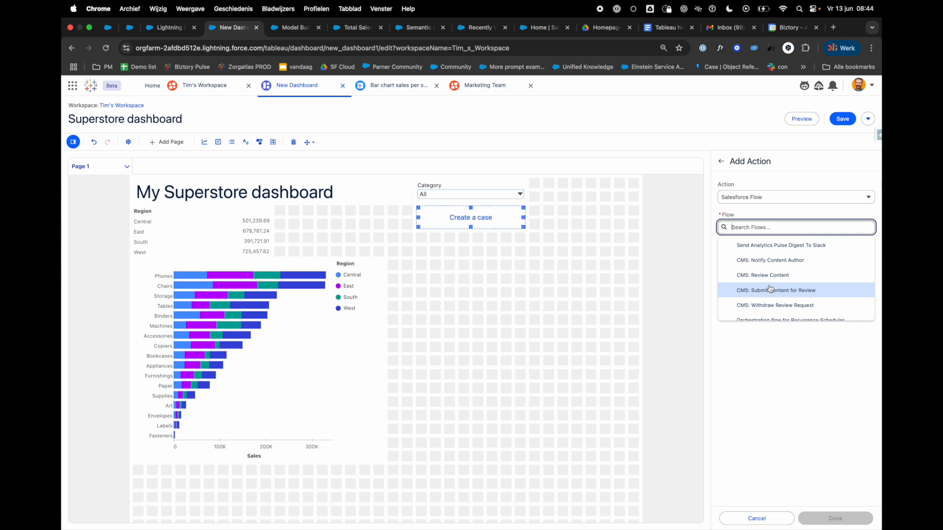
{"action": "type", "text": "cre"}
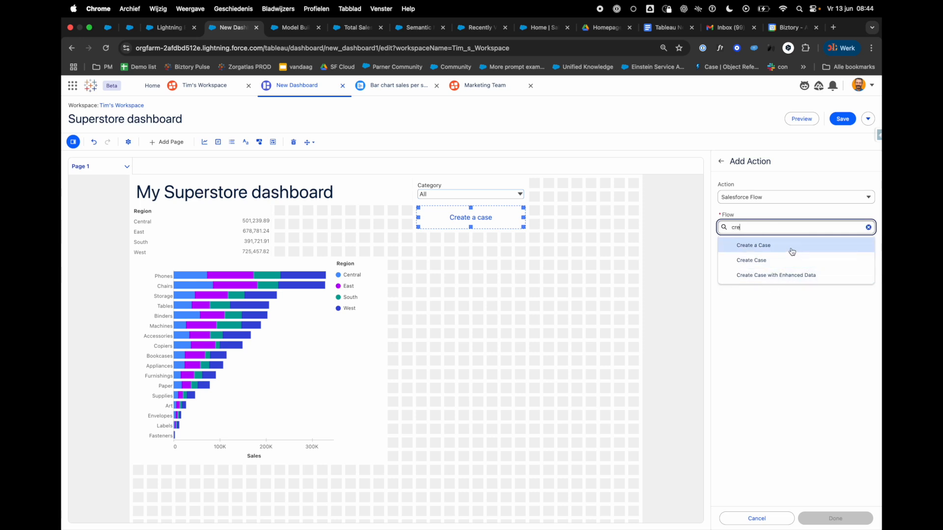
{"action": "left_click", "coordinate": [791, 246]}
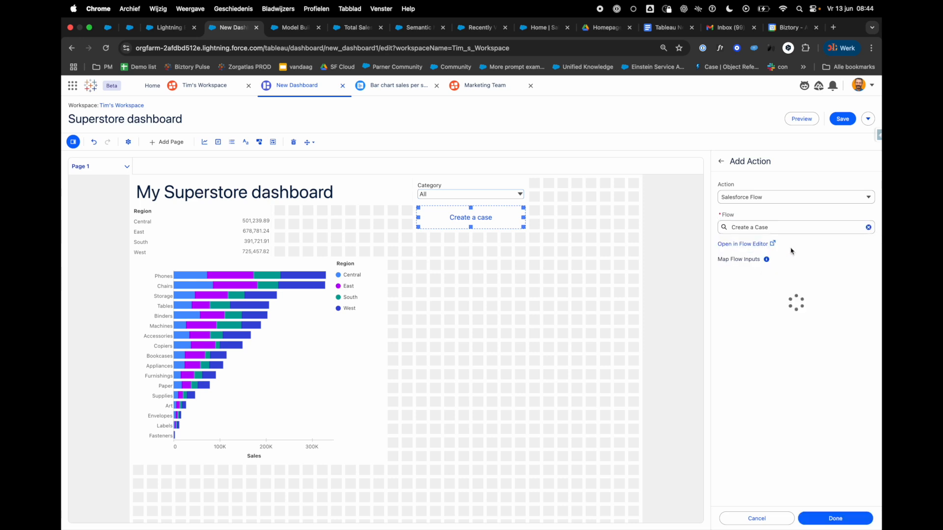
{"action": "left_click", "coordinate": [837, 519]}
{"action": "left_click", "coordinate": [845, 123]}
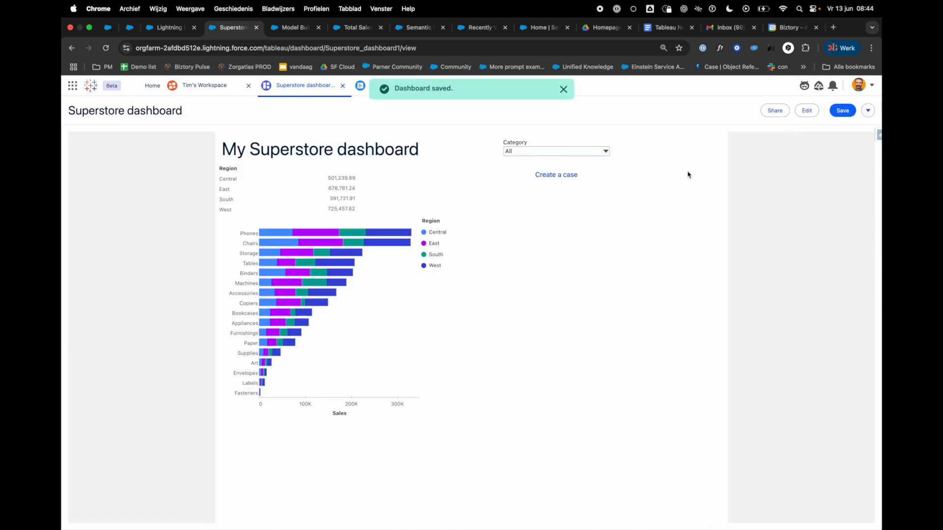
Step: Start the Create a Case flow from the saved dashboard's button and enter the customer's first and last name
{"action": "left_click", "coordinate": [569, 178]}
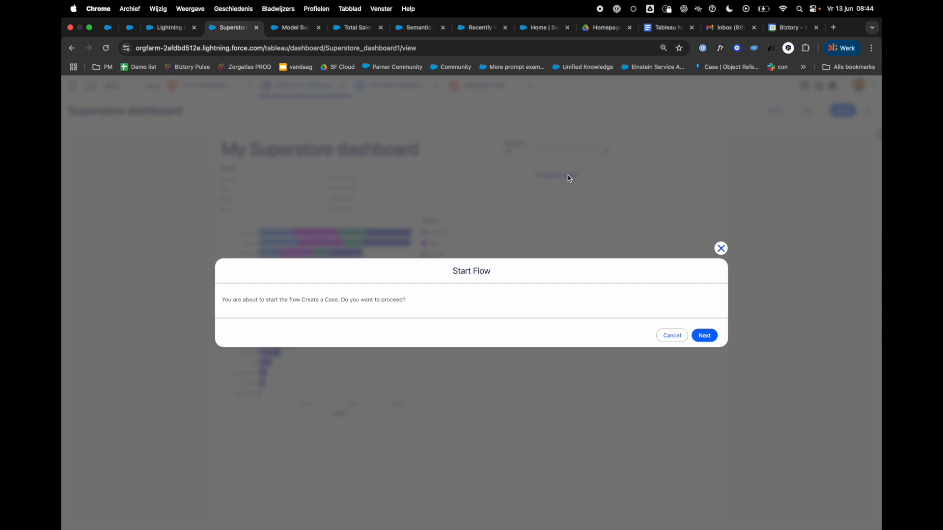
{"action": "left_click", "coordinate": [714, 339]}
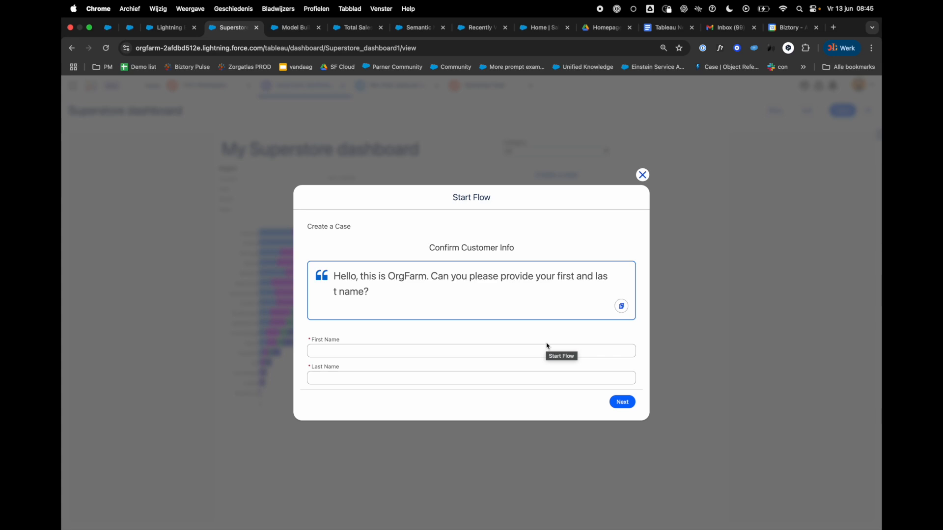
{"action": "left_click", "coordinate": [510, 351]}
{"action": "key", "text": "Tab"}
{"action": "left_click", "coordinate": [622, 401]}
Step: Fill in the customer's email address and phone number in the flow and continue to the case details
{"action": "left_click", "coordinate": [385, 352]}
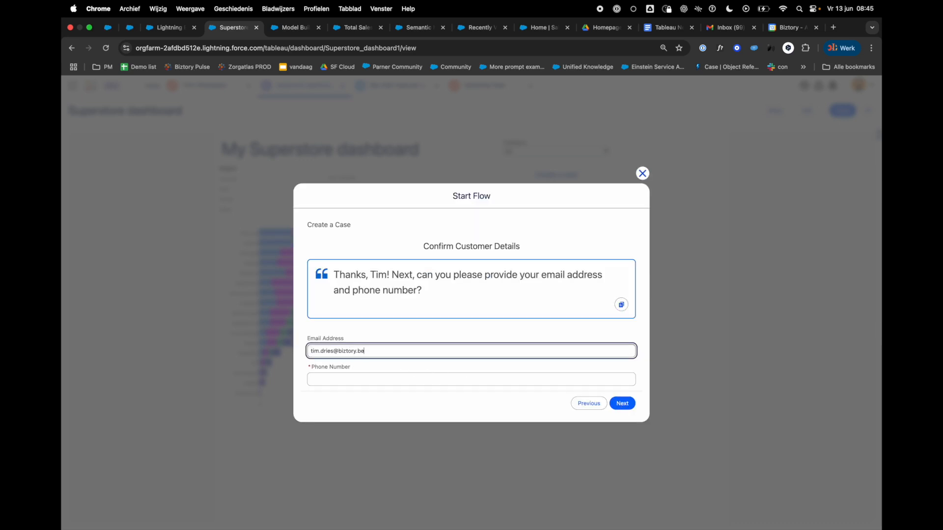
{"action": "left_click", "coordinate": [405, 383]}
{"action": "type", "text": "+320000000"}
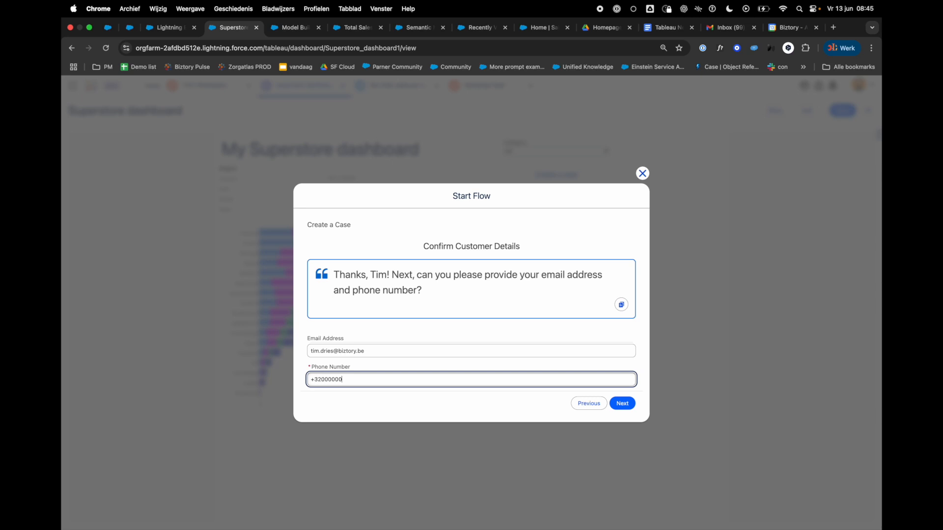
{"action": "left_click", "coordinate": [624, 404]}
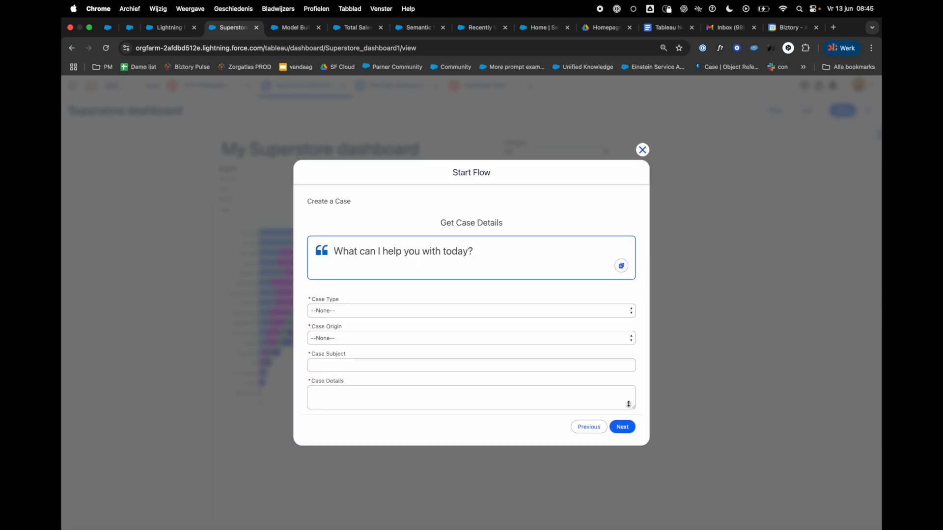
Step: Set the case type to Problem, the origin to Phone and the subject to "test"
{"action": "left_click", "coordinate": [424, 311]}
{"action": "left_click", "coordinate": [410, 324]}
{"action": "left_click", "coordinate": [393, 338]}
{"action": "left_click", "coordinate": [387, 360]}
{"action": "left_click", "coordinate": [376, 366]}
{"action": "type", "text": "test"}
{"action": "left_click", "coordinate": [617, 426]}
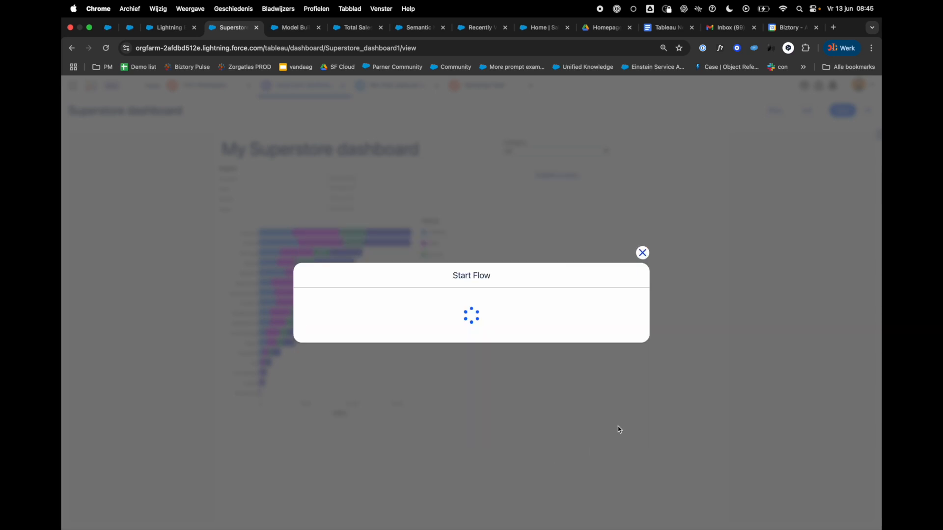
Step: Enter "I need help with the sales dashboard" as the case details, submit the case and close the flow
{"action": "left_click", "coordinate": [491, 398]}
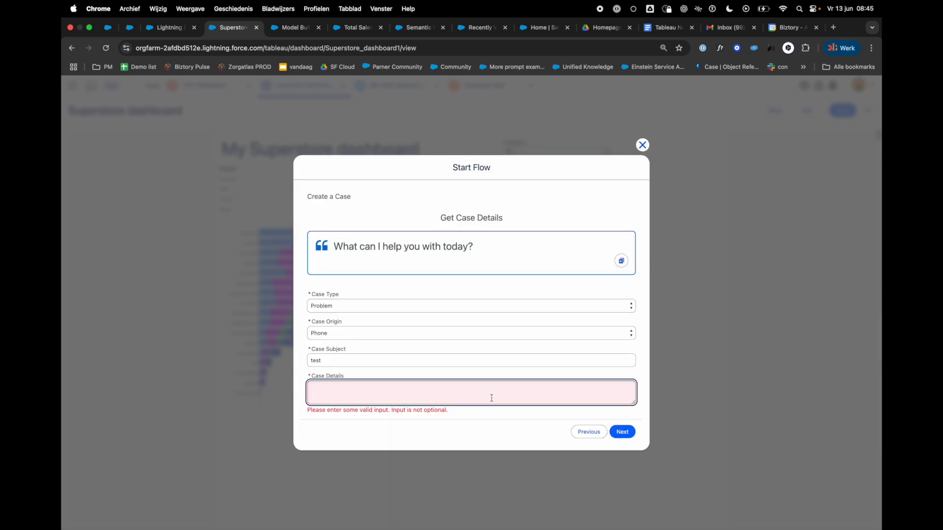
{"action": "type", "text": "I need help with the sales dashboard"}
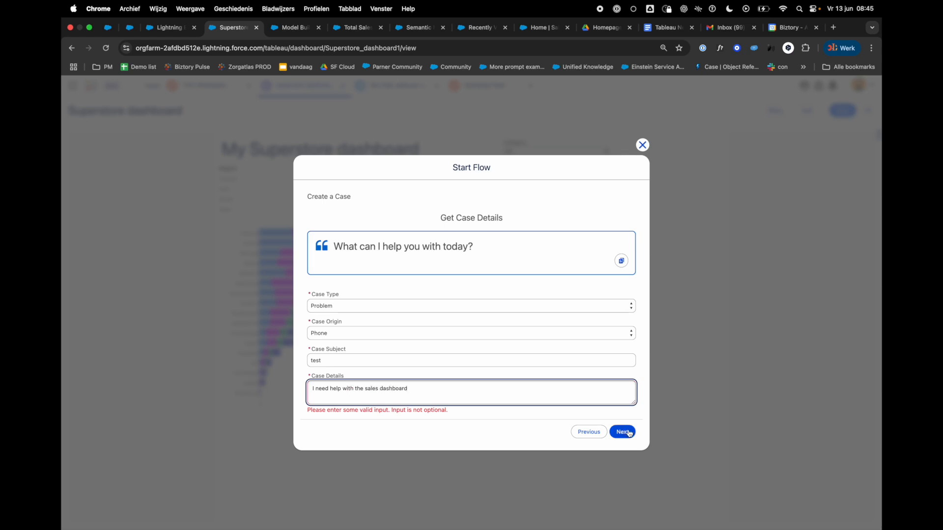
{"action": "left_click", "coordinate": [623, 432]}
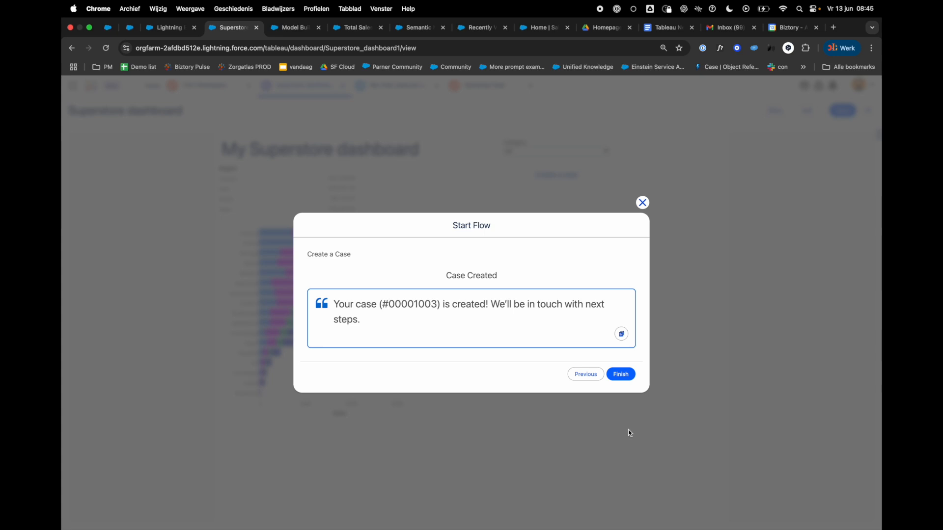
{"action": "left_click", "coordinate": [642, 202]}
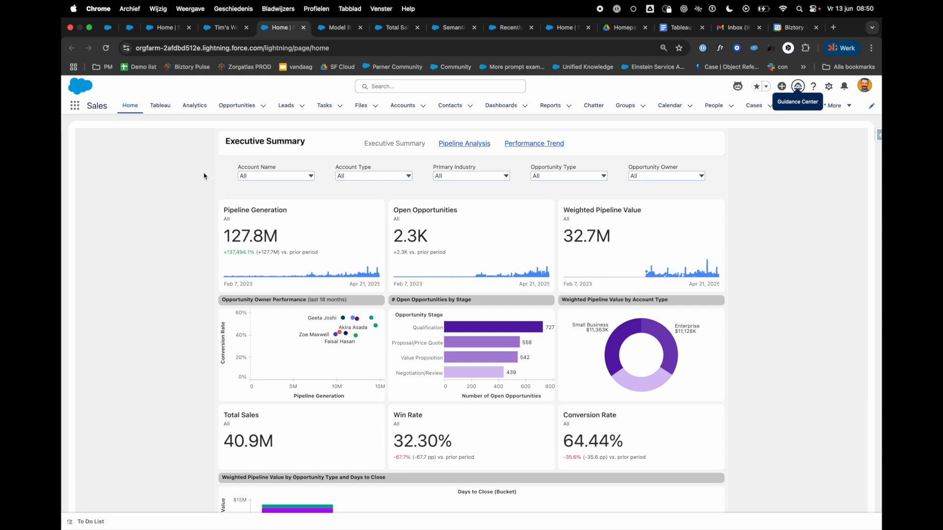
Step: View the Analytics page and the Tableau page with followed metrics in the Sales app
{"action": "left_click", "coordinate": [195, 107]}
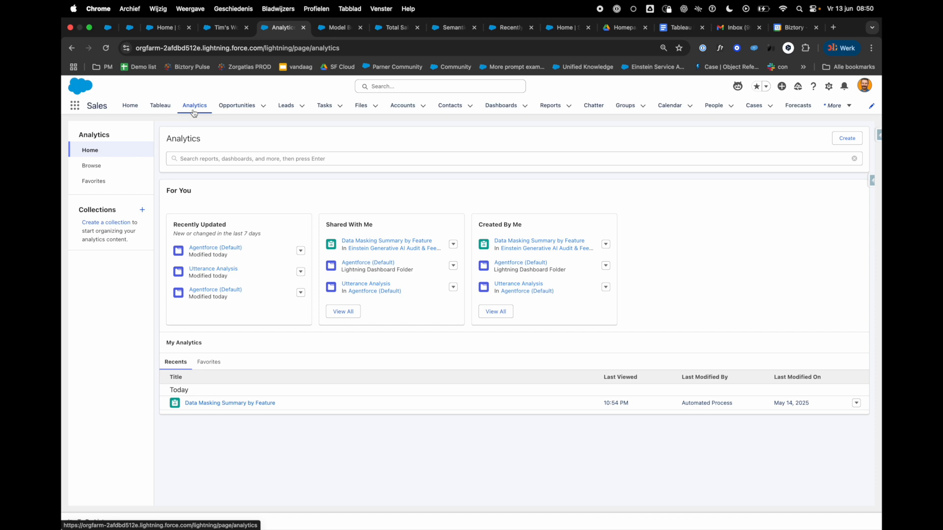
{"action": "left_click", "coordinate": [162, 107]}
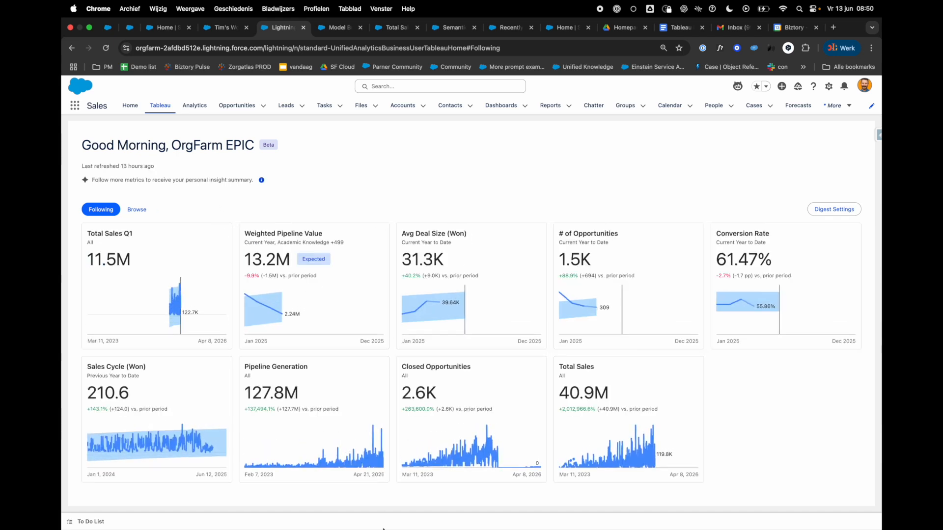
Step: Switch to Slack, post the copied Evolution Opportunity metric link in the test-tableau-einstein channel and open the posted link
{"action": "left_click", "coordinate": [401, 517]}
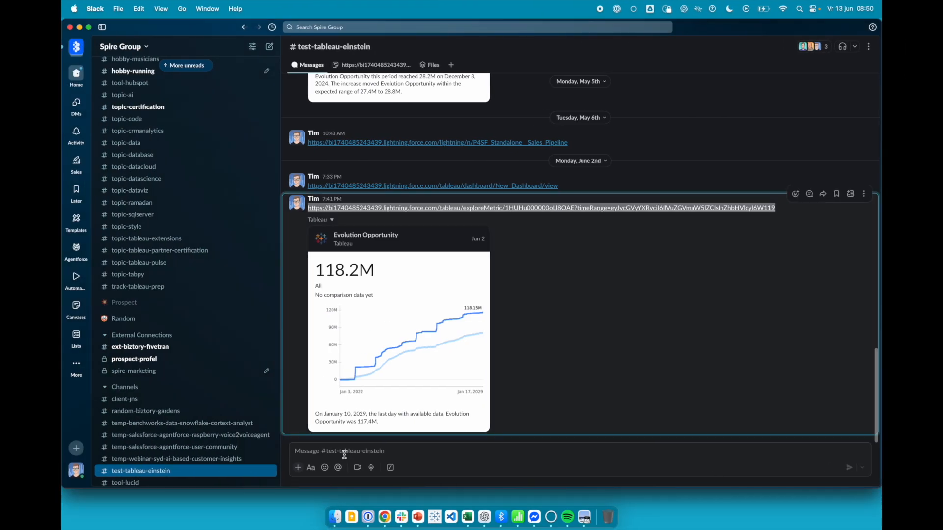
{"action": "left_click", "coordinate": [344, 452]}
{"action": "type", "text": "https://bi1740485243439.lightning.force.com/tableau/exploreMetric/1HUHu000000oLI8OAE?timeRange=eyJvcGVyYXRvciI6IlVuZGVmaW5lZCIsInZhbHVlcyI6W119"}
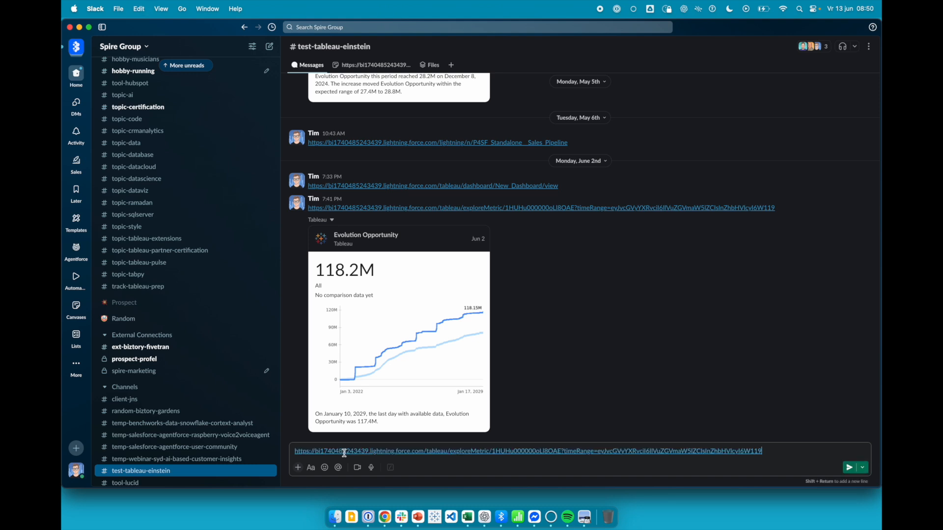
{"action": "key", "text": "Return"}
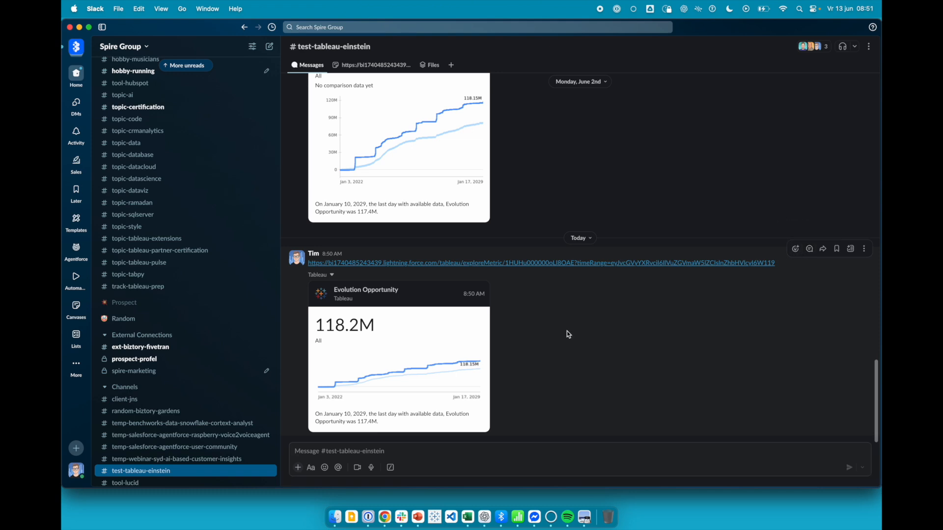
{"action": "left_click", "coordinate": [570, 263]}
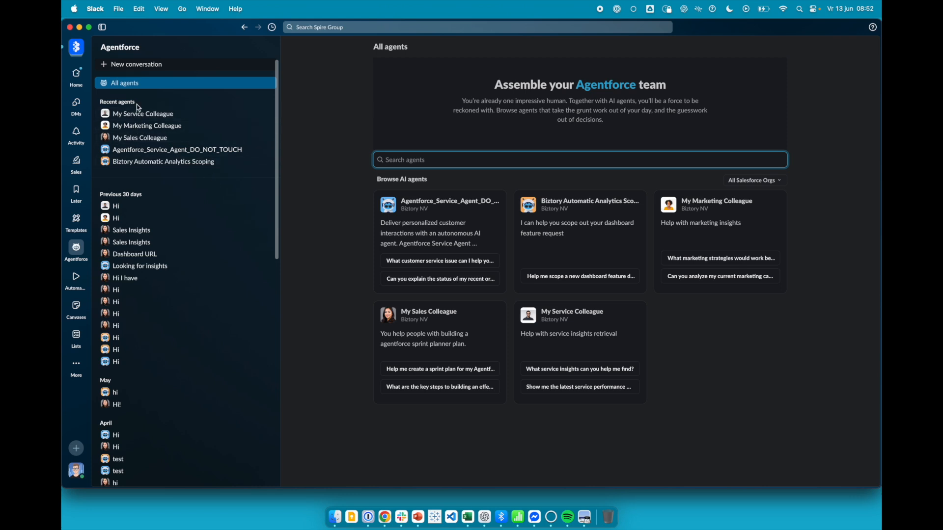
Step: Ask the My Sales Colleague agent "Can you give me the sales insights dashboard please?" and open the dashboard link in its reply
{"action": "left_click", "coordinate": [150, 138]}
{"action": "left_click", "coordinate": [314, 455]}
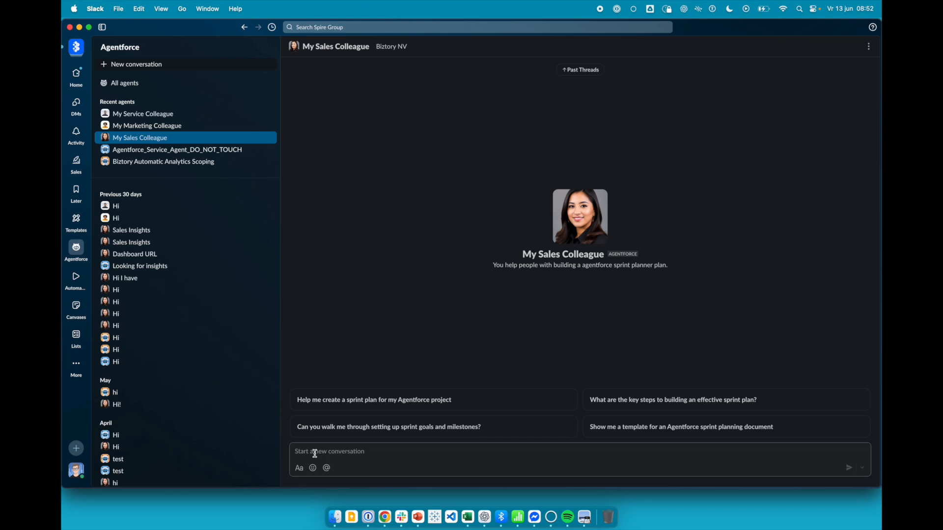
{"action": "type", "text": "Can yo"}
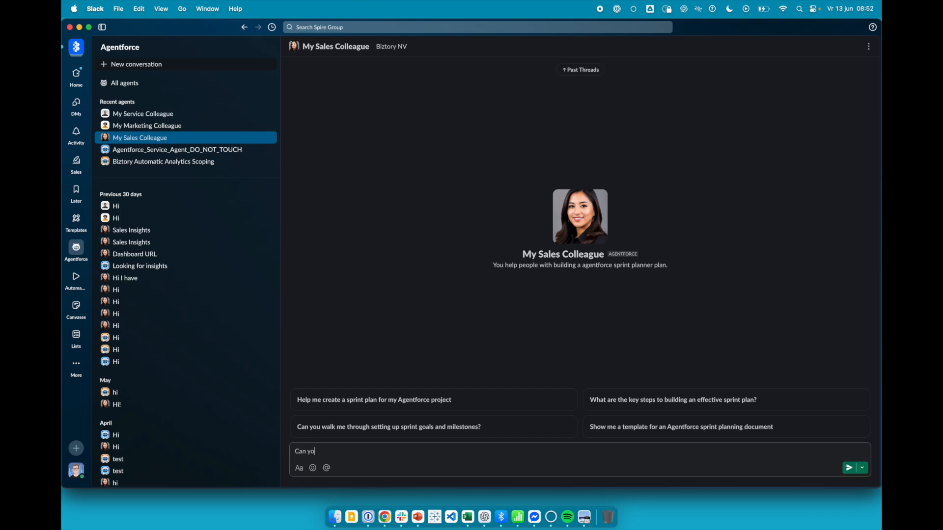
{"action": "type", "text": "u give th me the sales insights dashboard please?"}
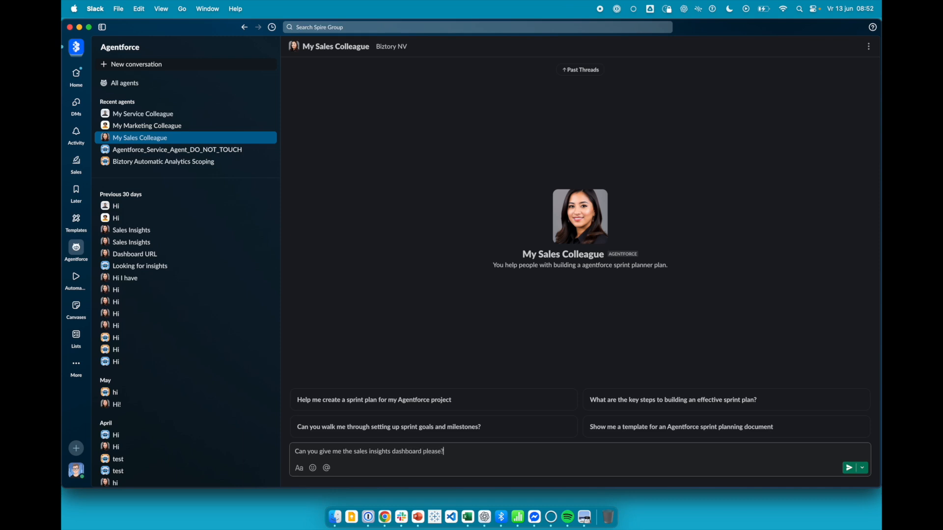
{"action": "key", "text": "Return"}
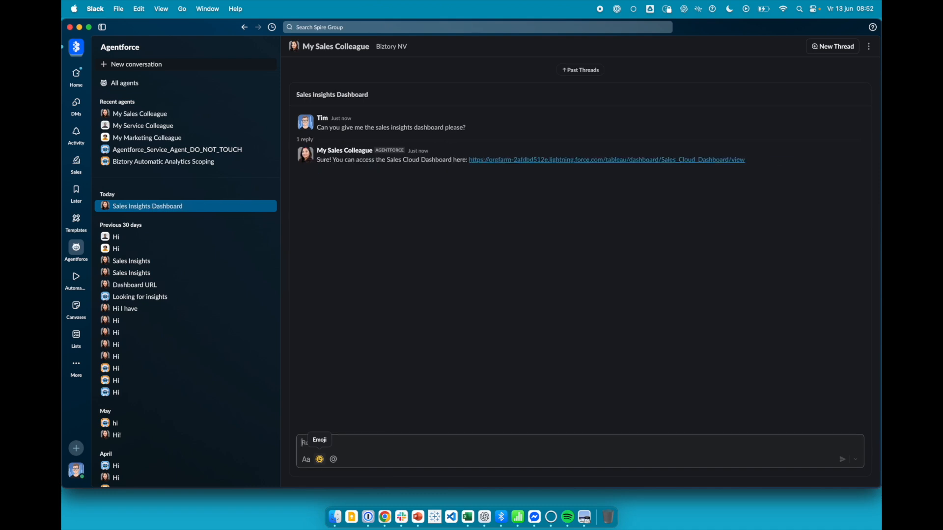
{"action": "left_click", "coordinate": [499, 161]}
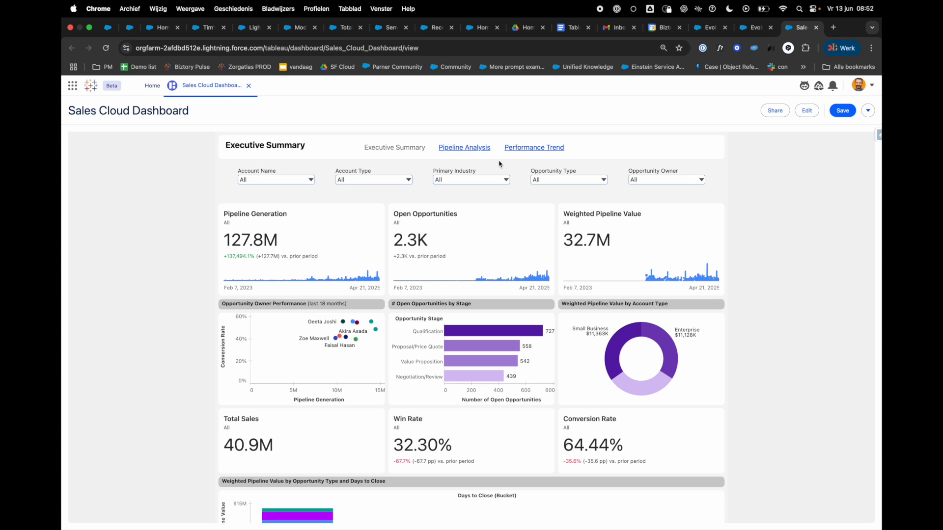
{"action": "mouse_move", "coordinate": [407, 526]}
{"action": "left_click", "coordinate": [407, 521]}
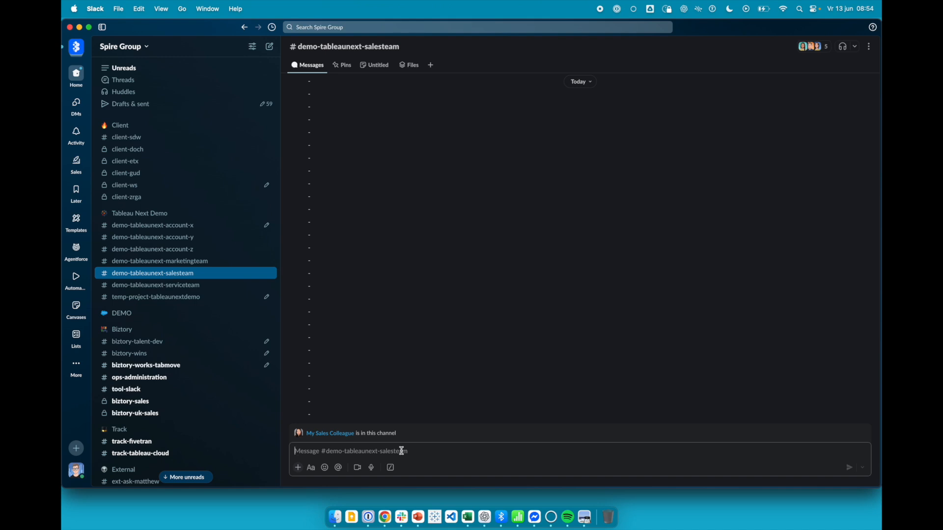
{"action": "type", "text": "@my"}
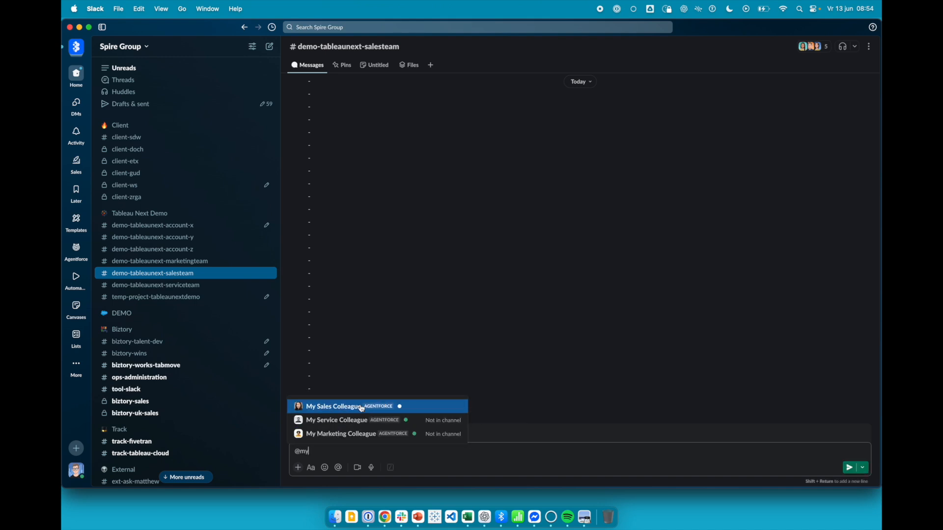
{"action": "left_click", "coordinate": [362, 407]}
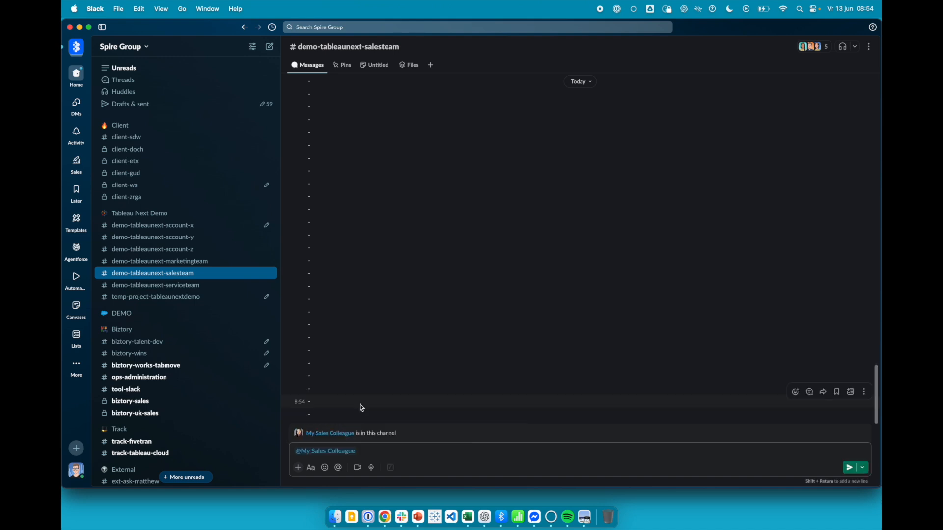
{"action": "key", "text": "BackSpace"}
{"action": "type", "text": ": Where can I find the sales insights dashboard?"}
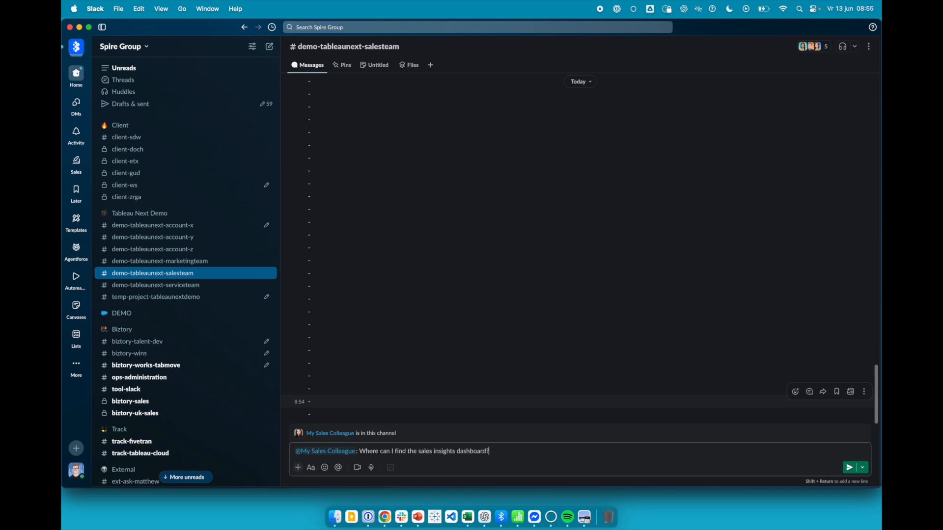
{"action": "key", "text": "Return"}
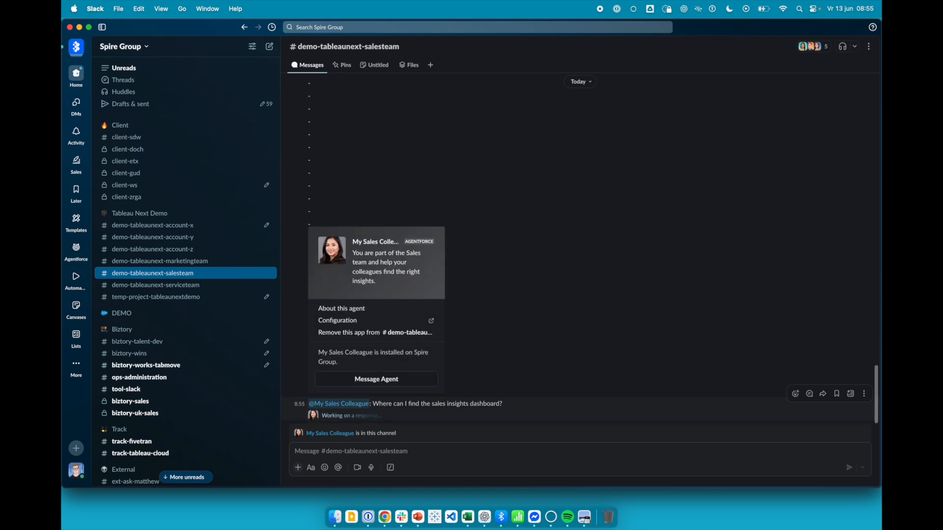
Step: Open the reply thread under the question and share My Sales Colleague's private answer with the dashboard URL in the thread
{"action": "left_click", "coordinate": [339, 412]}
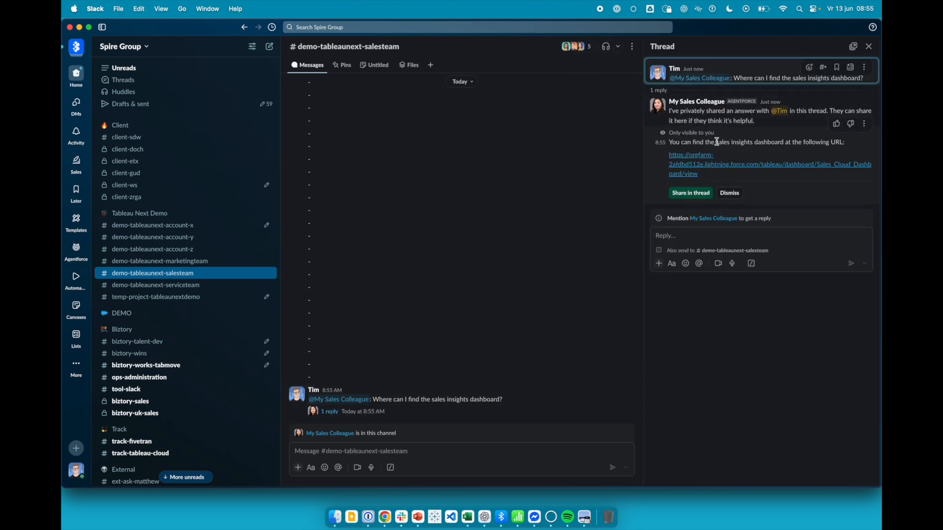
{"action": "left_click_drag", "start_coordinate": [671, 144], "coordinate": [837, 153]}
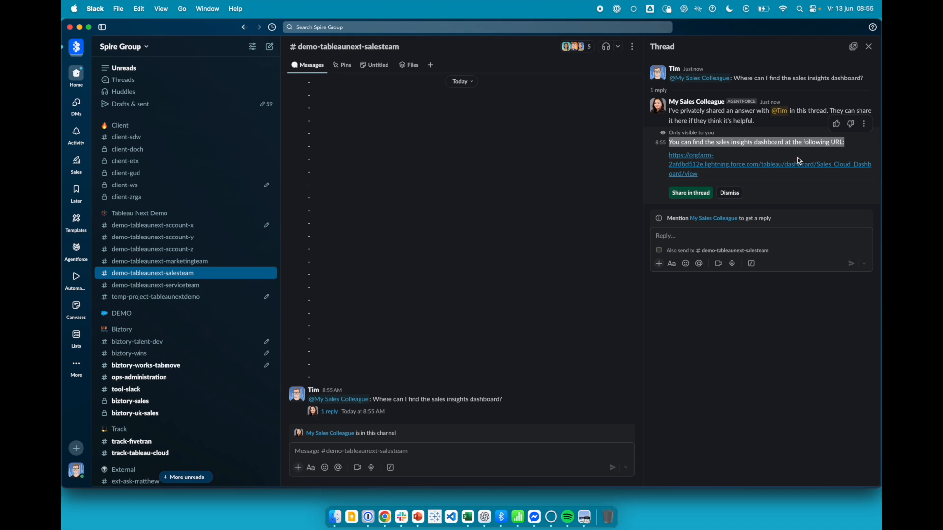
{"action": "left_click", "coordinate": [793, 157]}
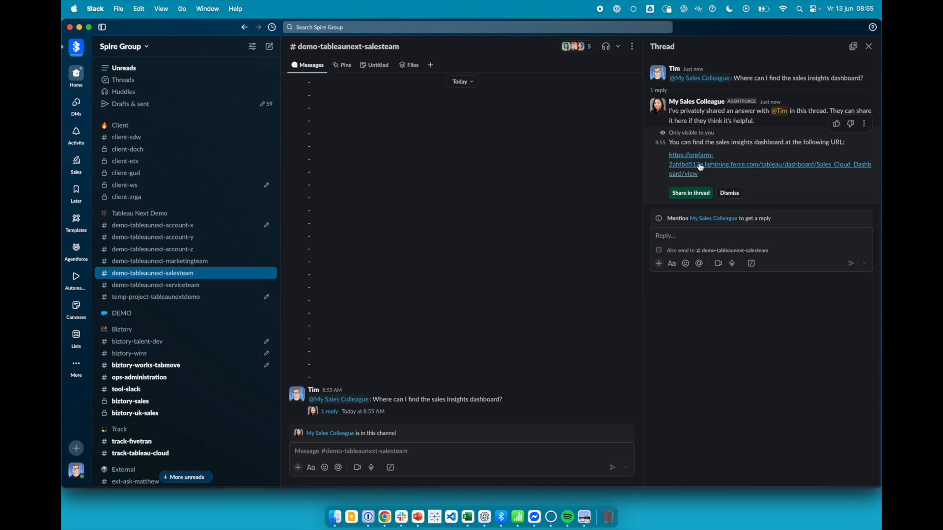
{"action": "left_click", "coordinate": [691, 193]}
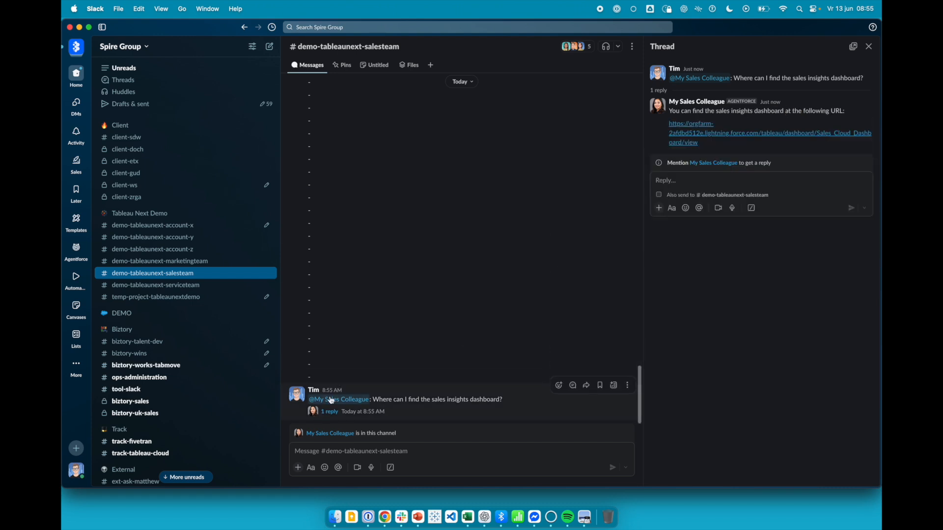
Step: Reply in the thread with "Hey", a mention of the colleague and "did you have a look at this dashboard?"
{"action": "left_click", "coordinate": [677, 183]}
{"action": "type", "text": "Hey @an"}
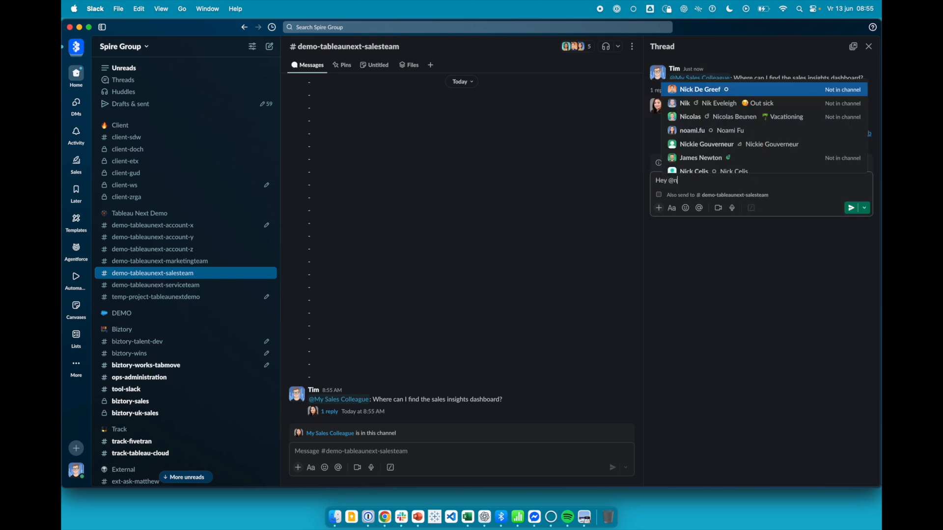
{"action": "type", "text": "u"}
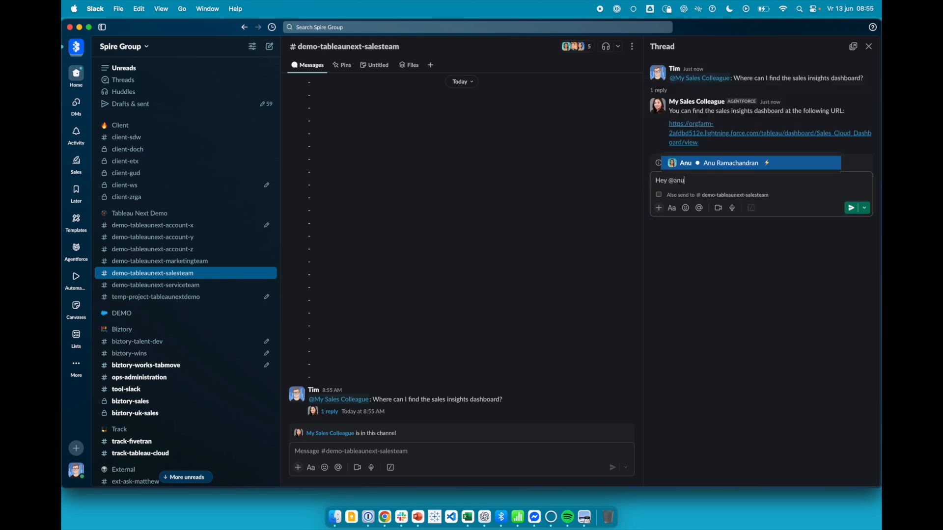
{"action": "left_click", "coordinate": [717, 163]}
{"action": "type", "text": "did you have a look at thsi da"}
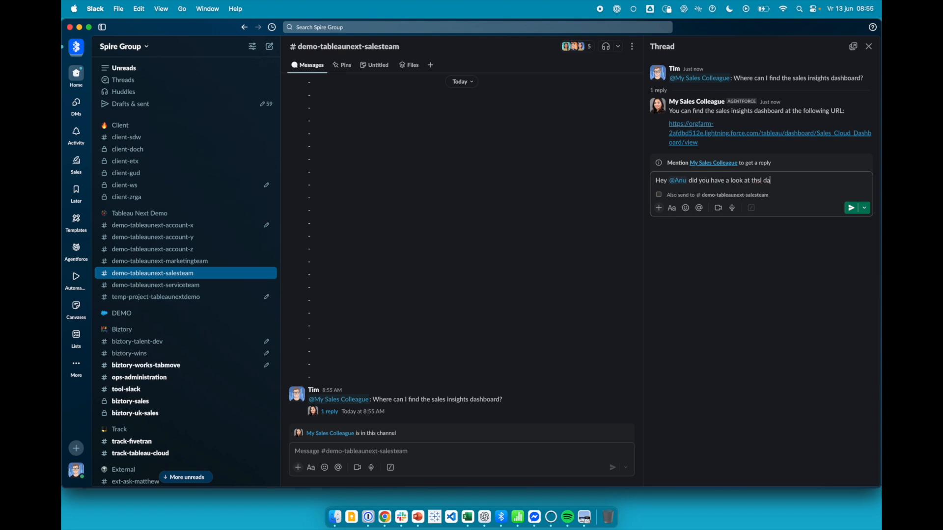
{"action": "key", "text": "BackSpace"}
{"action": "key", "text": "BackSpace"}
{"action": "type", "text": "is dashboard?"}
{"action": "key", "text": "Return"}
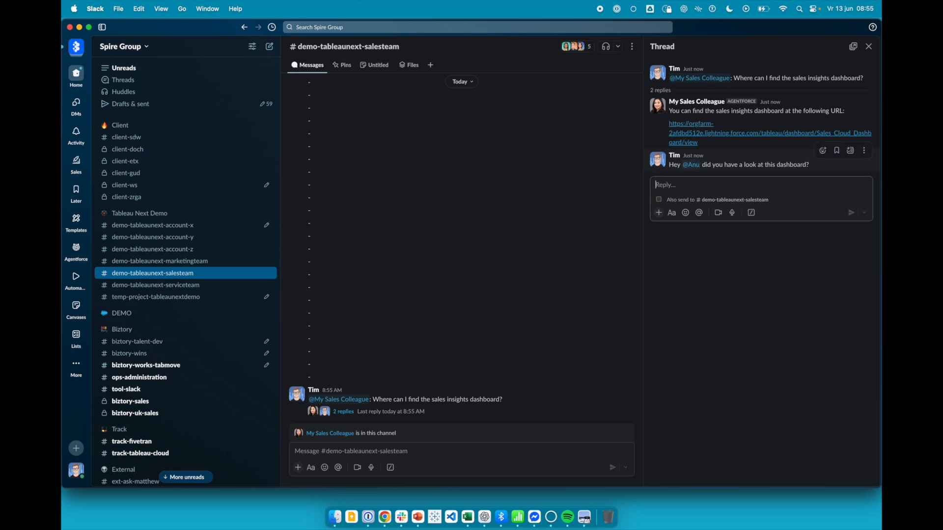